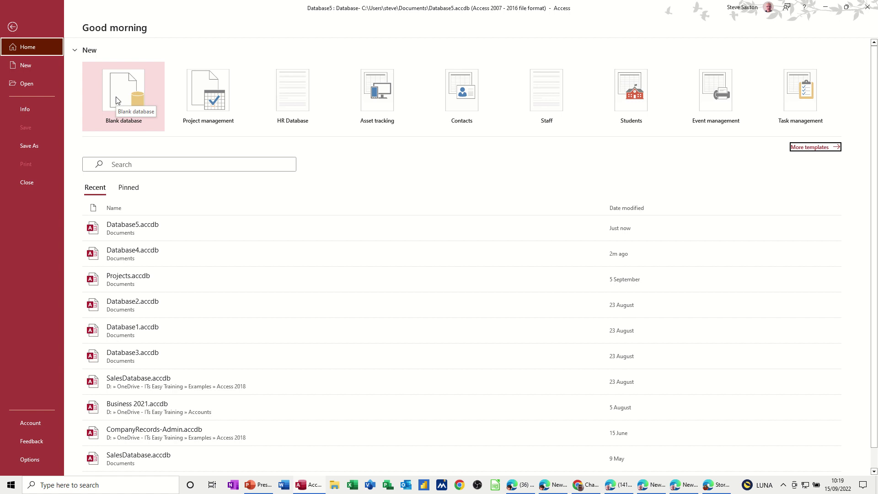
Step: Start a blank database, rename the file to Students, and create it
left_click(118, 101)
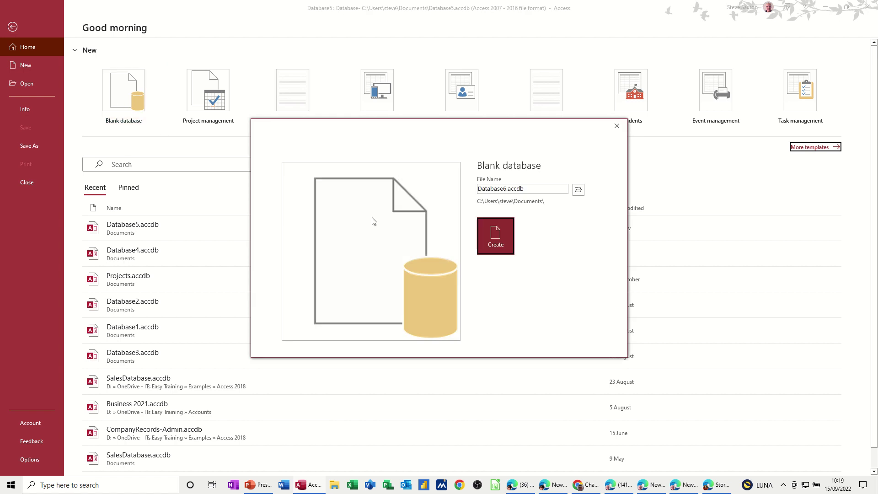
left_click(534, 189)
left_click_drag(478, 189, 525, 189)
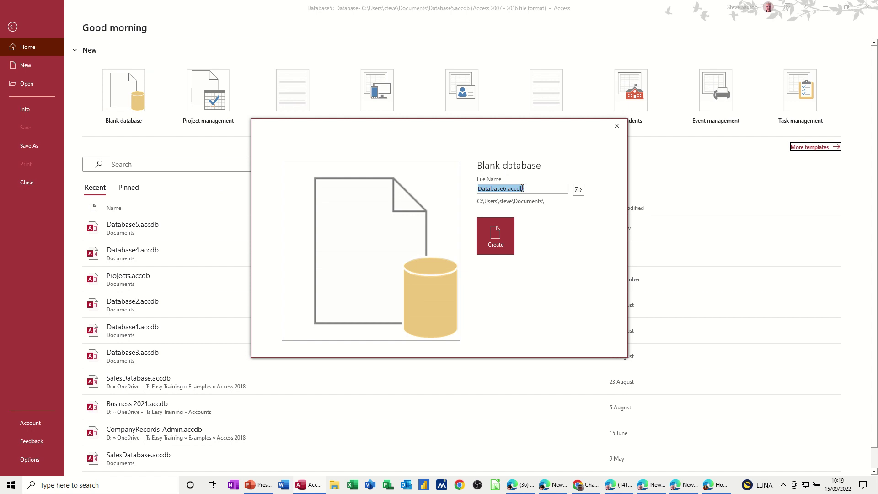
type("Students")
left_click(498, 233)
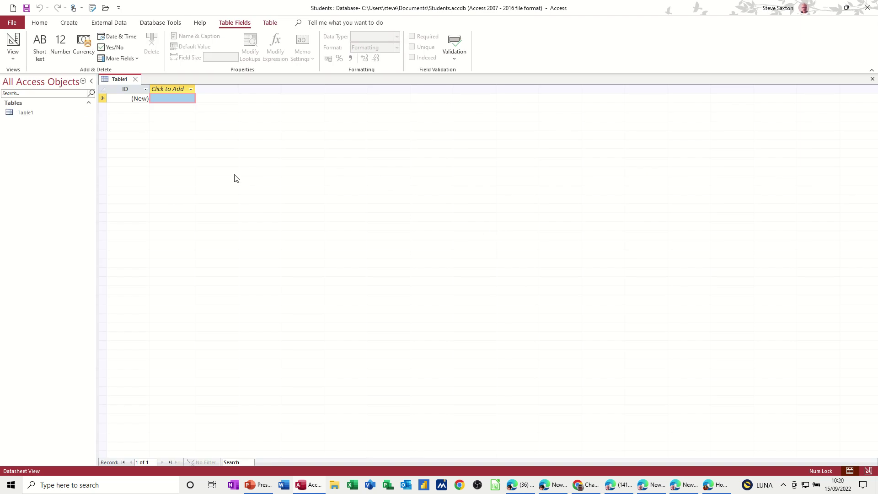
Step: Close the default Table1 without saving and open a new table in Design view
left_click(136, 79)
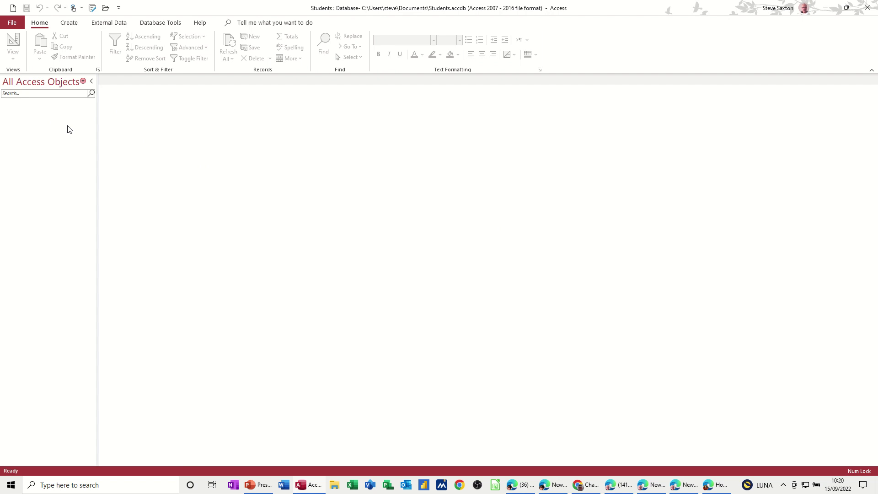
left_click(68, 24)
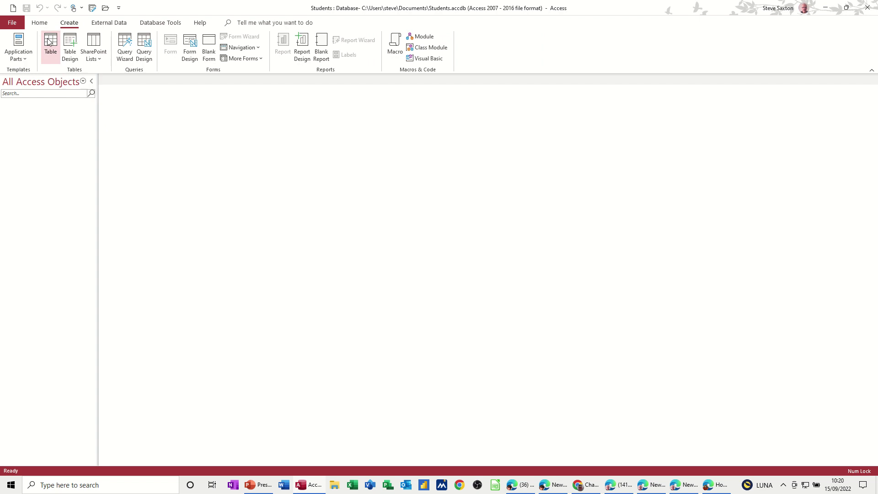
left_click(71, 45)
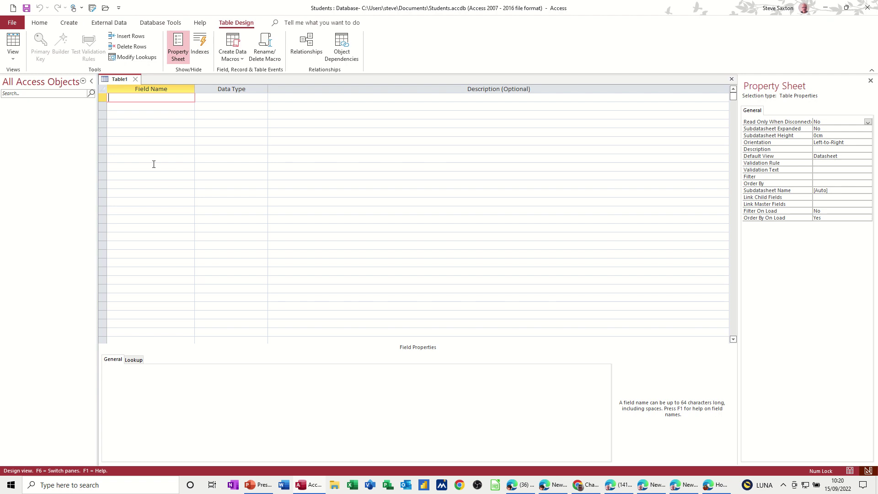
Step: Add a CourseID field with the AutoNumber data type
left_click(253, 101)
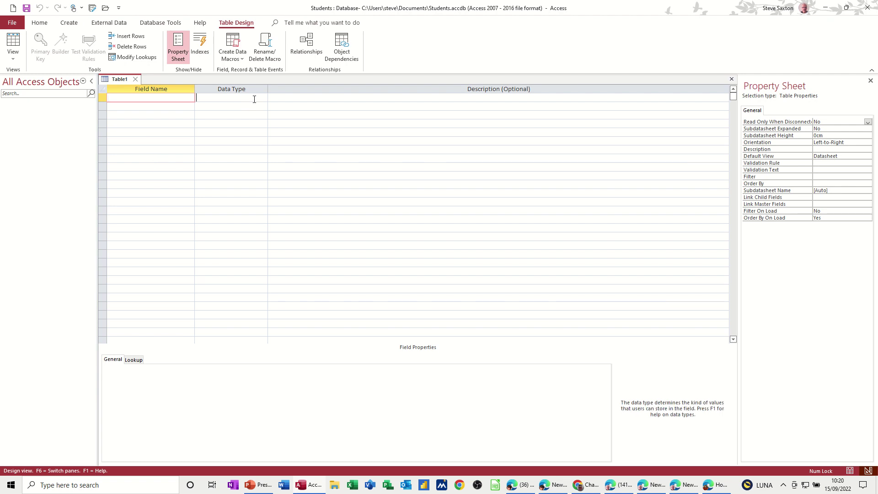
left_click(263, 98)
left_click(263, 98)
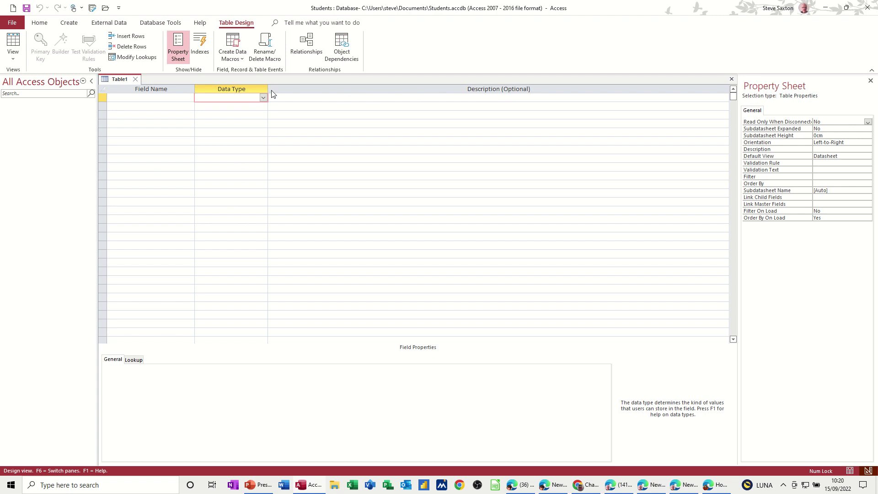
left_click(149, 97)
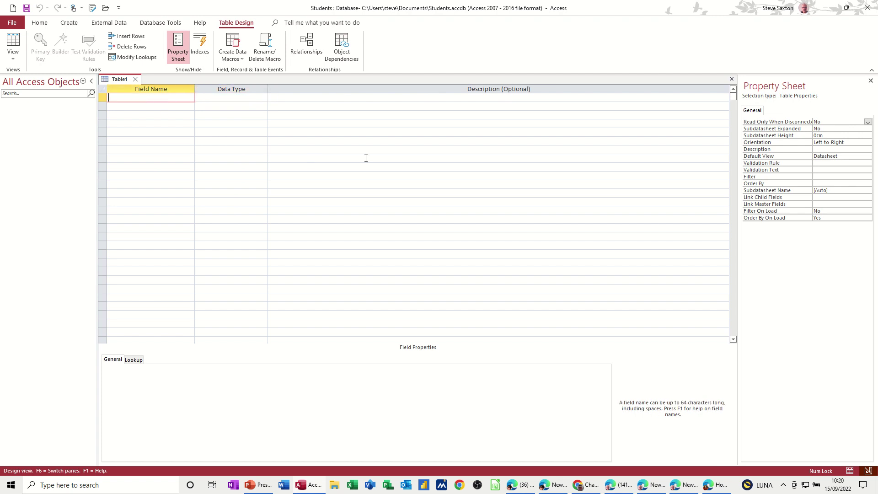
type("CourseID")
key("Tab")
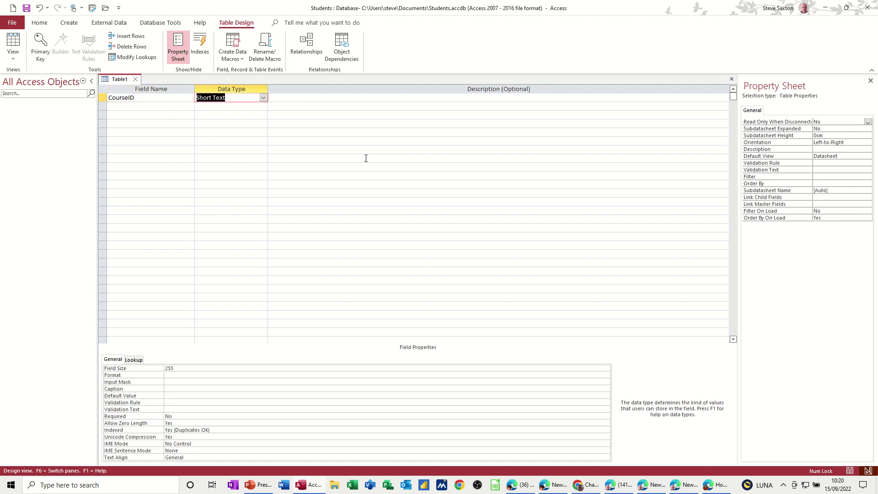
type("autoNumber")
left_click(120, 107)
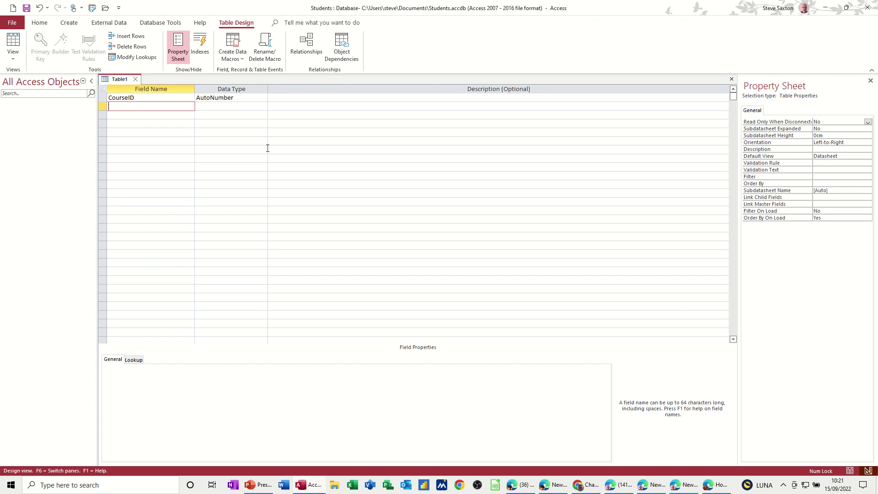
Step: Add StudentID and SchoolID fields, both with the Number data type
type("StudentID")
key("Tab")
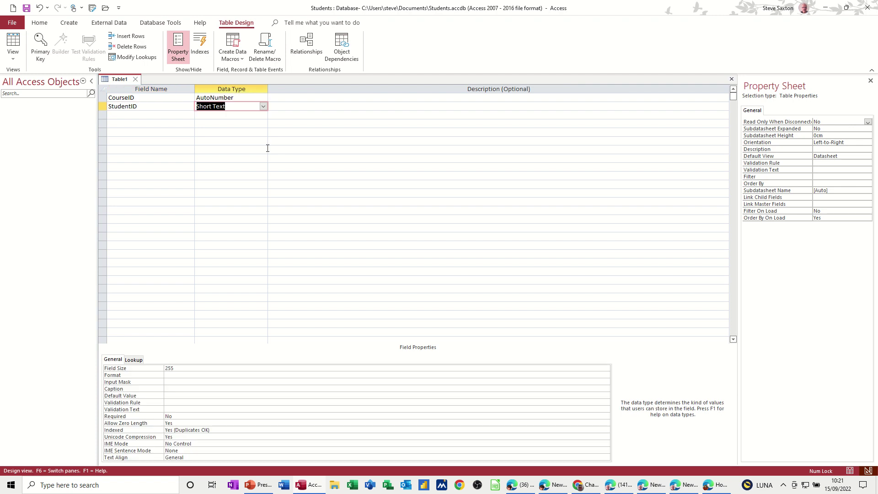
type("number")
left_click(154, 115)
type("SchoolI")
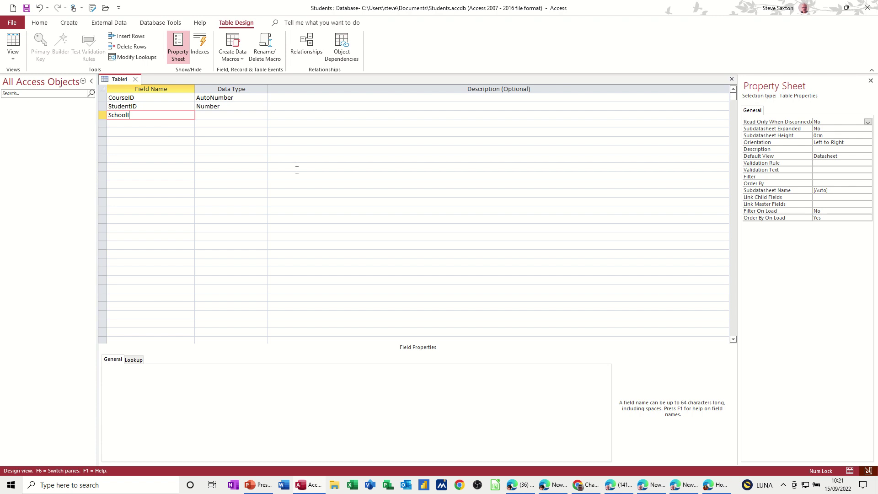
type("D")
key("Tab")
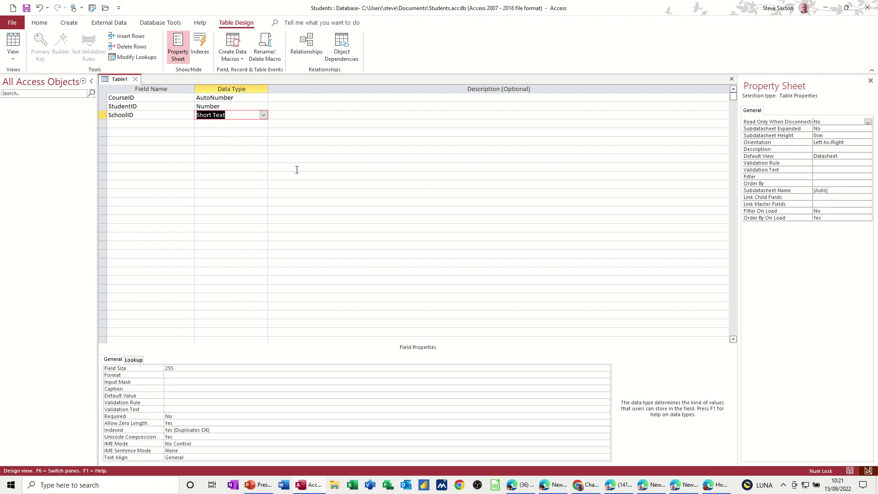
type("number")
left_click(187, 126)
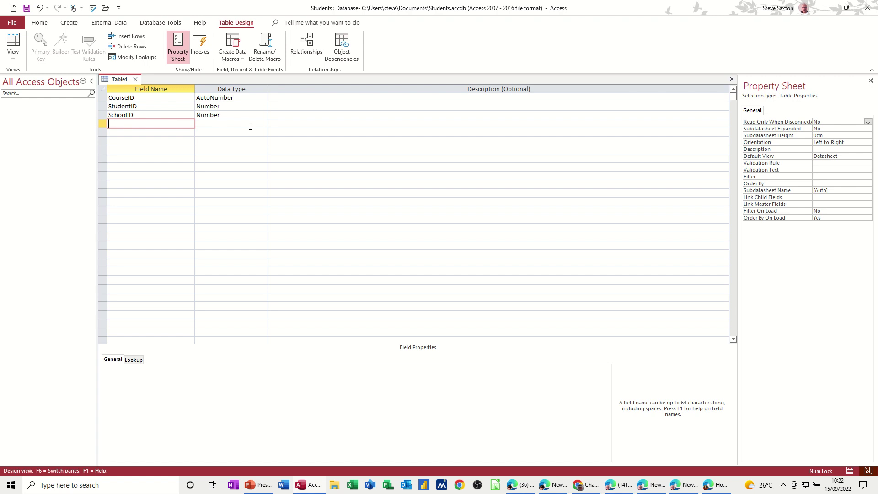
Step: Set the CourseID row as the table's primary key
left_click(137, 97)
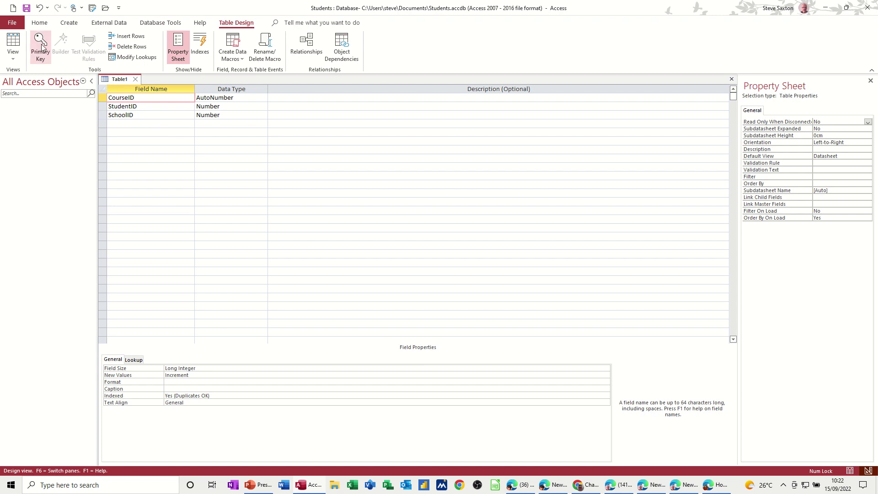
left_click(40, 45)
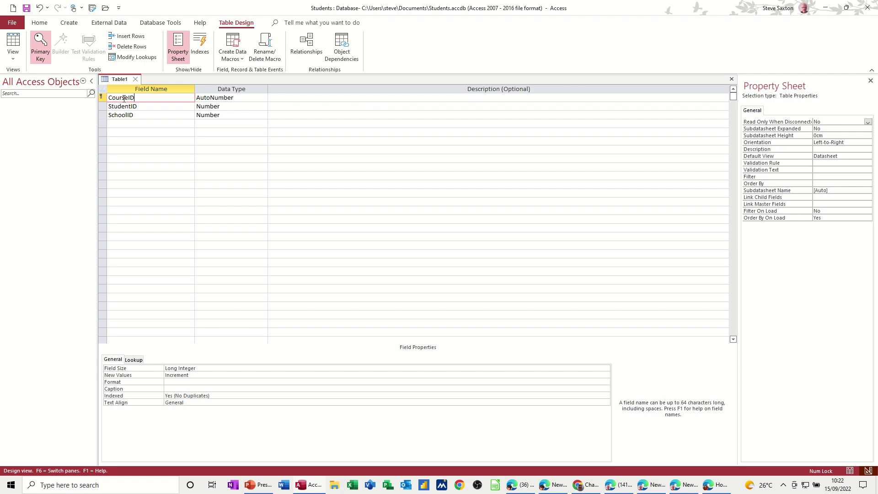
left_click(130, 123)
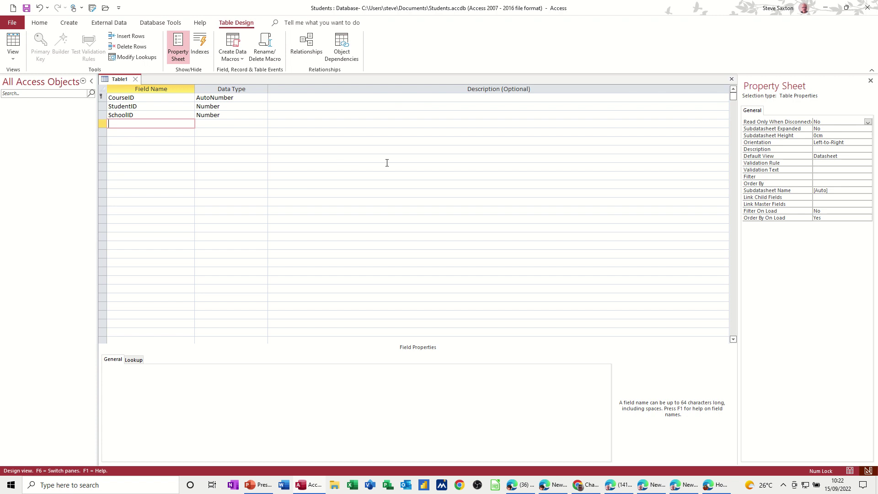
Step: Add Short Text fields Maths, English, German, French, History and Geography
type("Maths")
key("Down")
type("Engl")
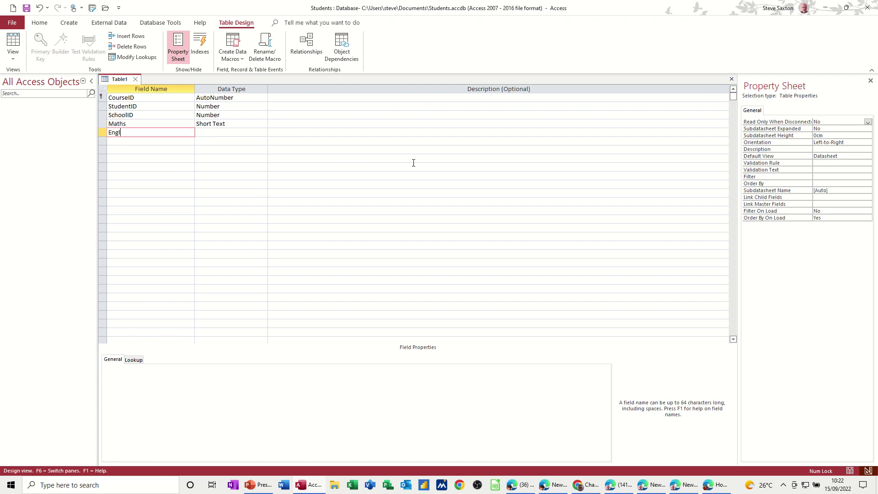
type("ish")
key("Down")
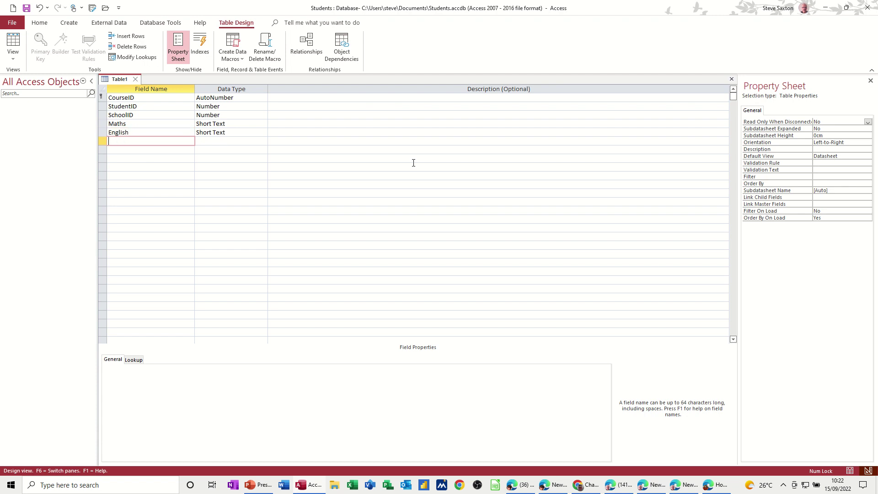
type("German")
key("Down")
type("French")
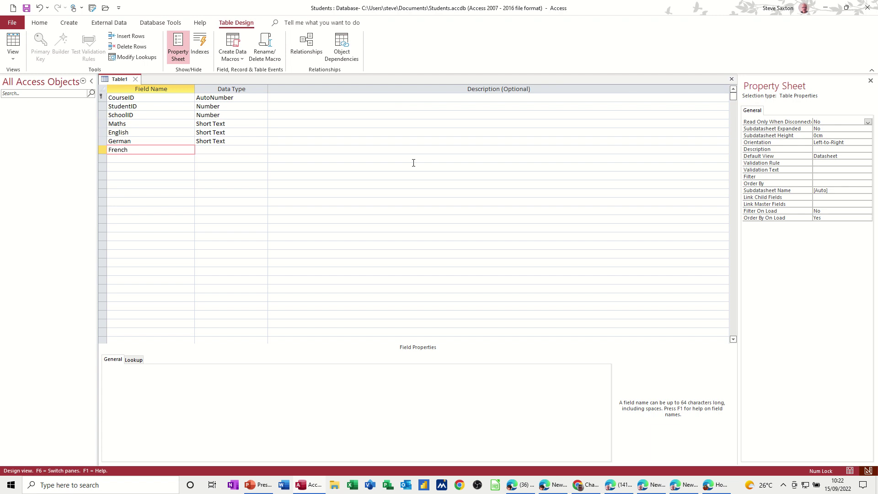
key("Down")
type("Hi")
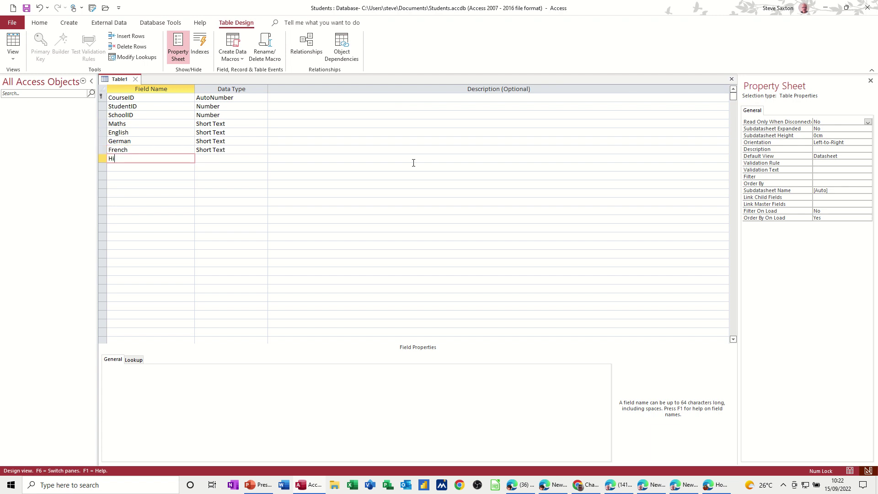
type("story")
key("Down")
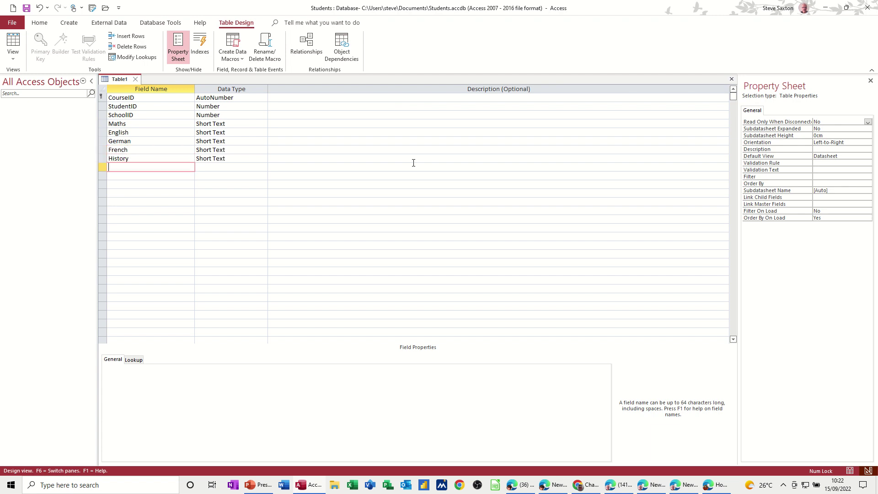
type("Geography")
key("Tab")
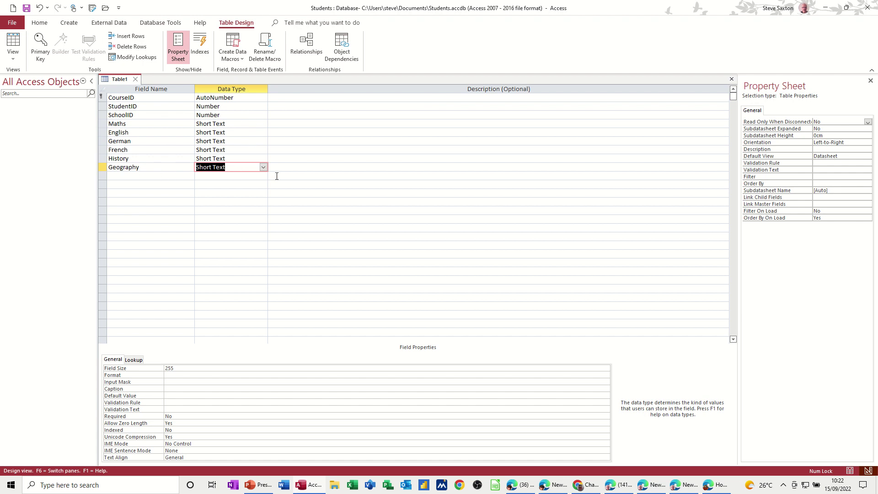
left_click(263, 167)
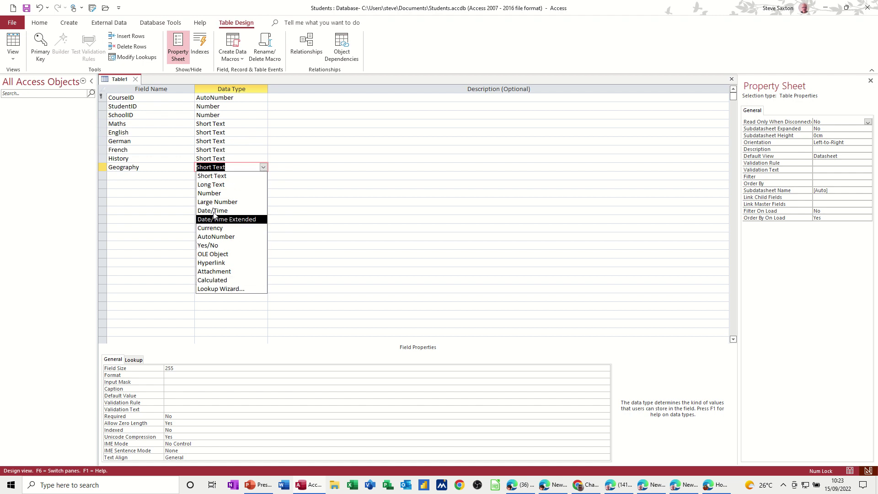
left_click(141, 177)
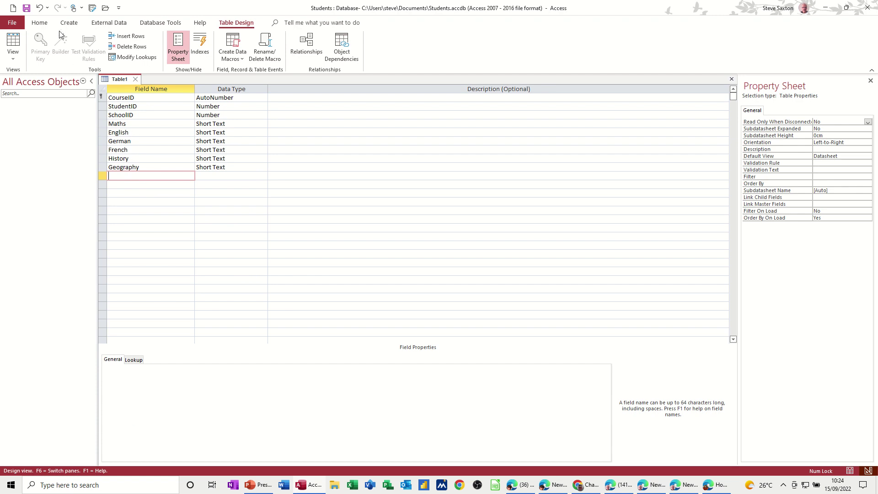
Step: Save the table as TblCourses and close its design view
key("ctrl+s")
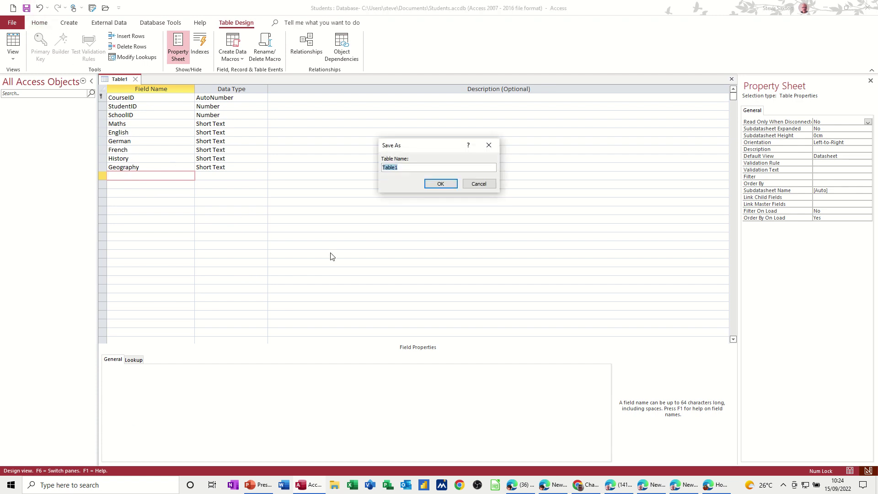
type("Tb")
type("Courses")
left_click(451, 185)
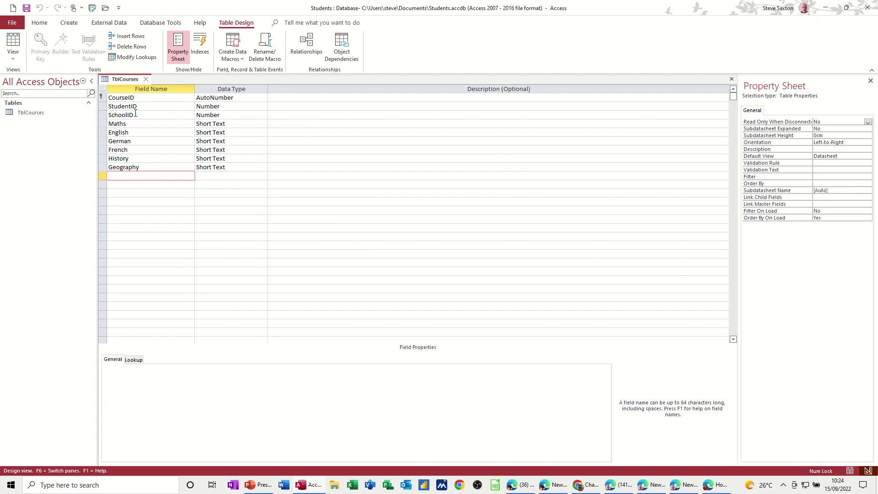
left_click(147, 80)
Step: Close TblCourses and start a new table in Design view
left_click(35, 113)
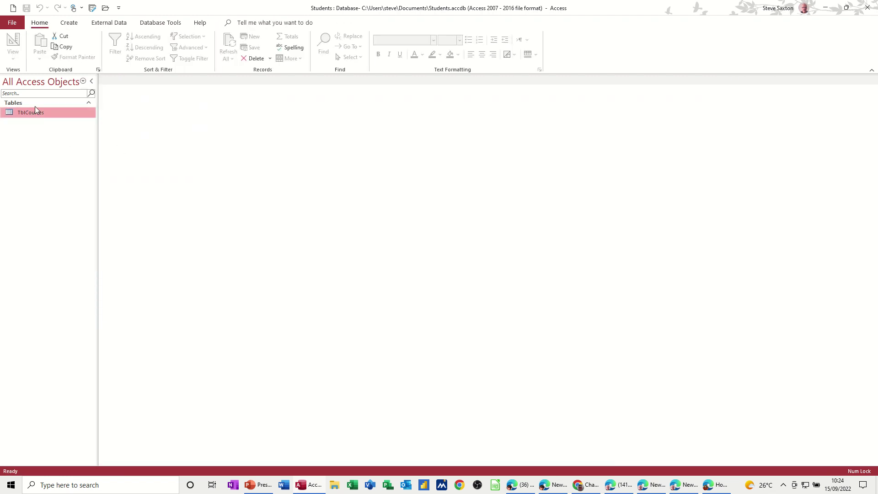
left_click(69, 23)
left_click(70, 47)
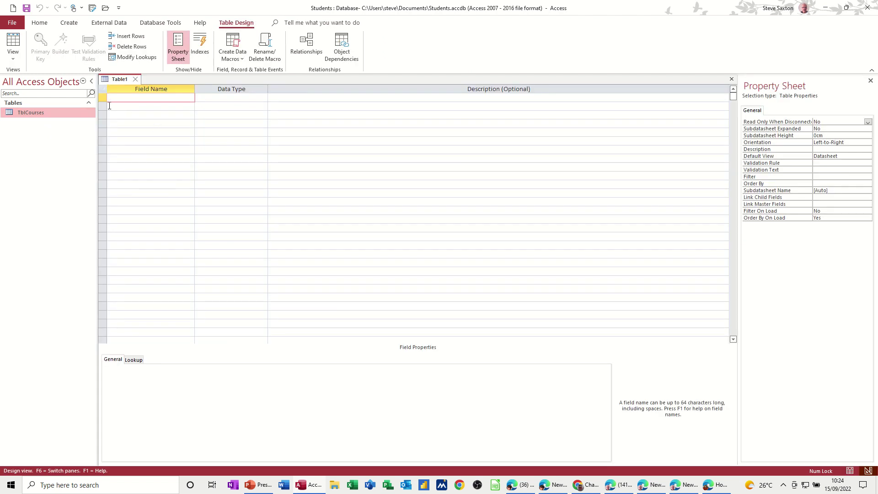
Step: Attempt saving the empty table as TblStudents and dismiss the no-fields error
left_click(26, 8)
type("T")
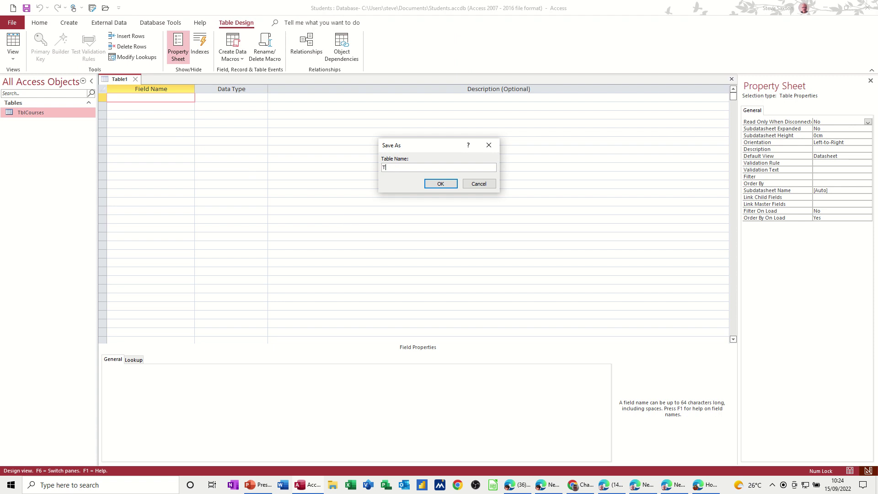
type("blSt")
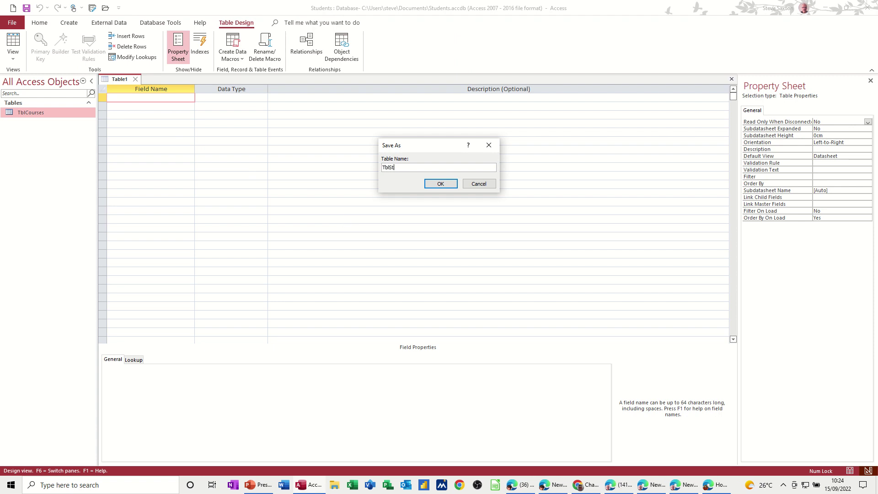
type("udents")
left_click(441, 185)
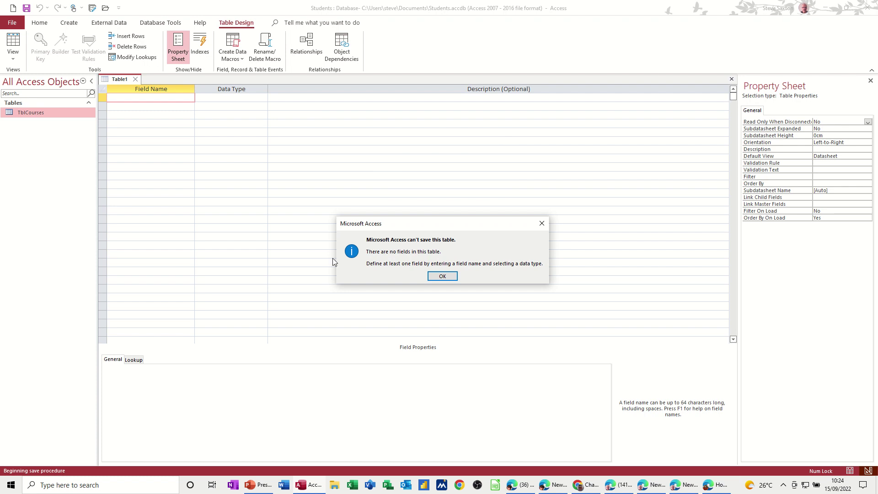
left_click(443, 276)
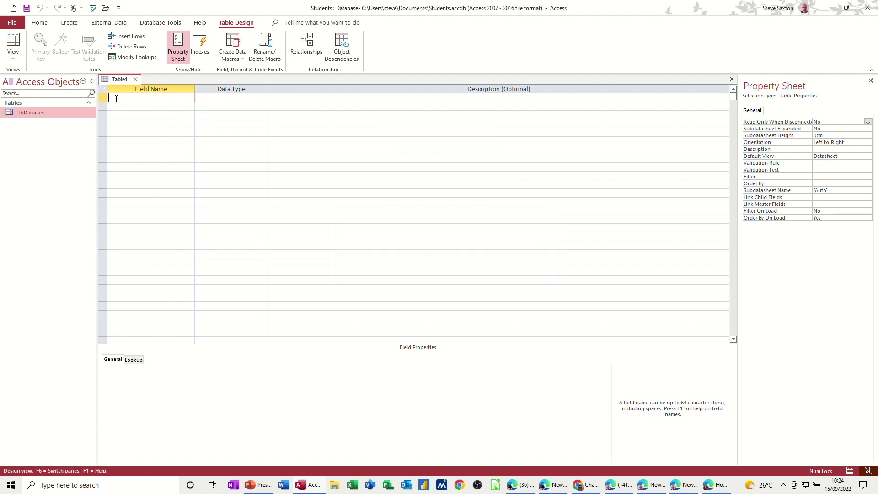
Step: Add a StudentID field with AutoNumber data type, correcting the StudnetID typo
type("StudnetID")
double_click(123, 97)
type("StudentID")
key("Tab")
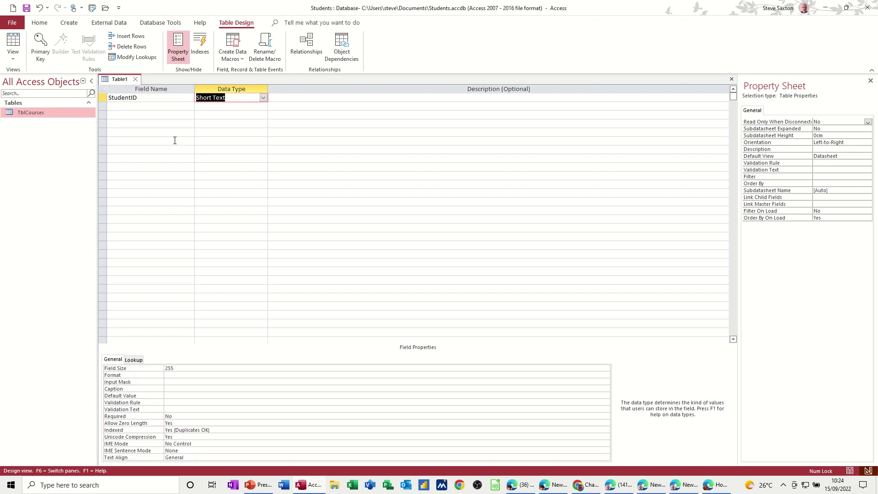
type("autoNumber")
left_click(143, 106)
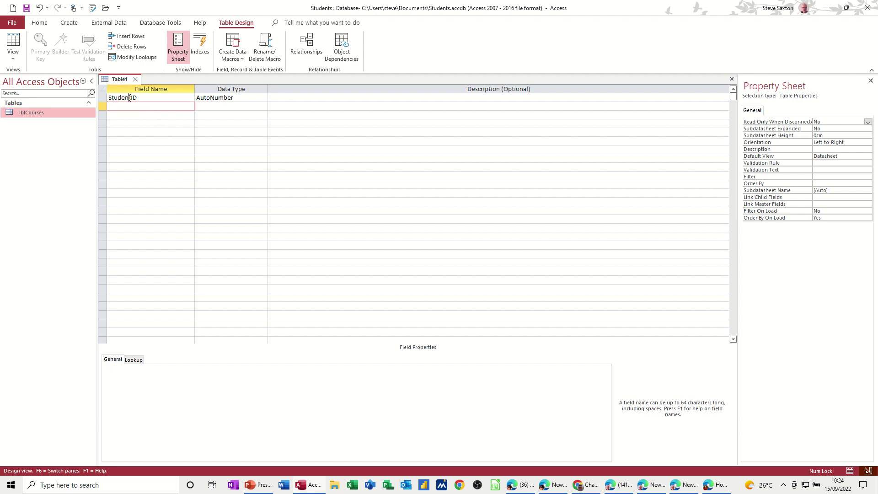
Step: Make StudentID the primary key and save the table as TblStudents
left_click(129, 98)
left_click(40, 46)
left_click(143, 106)
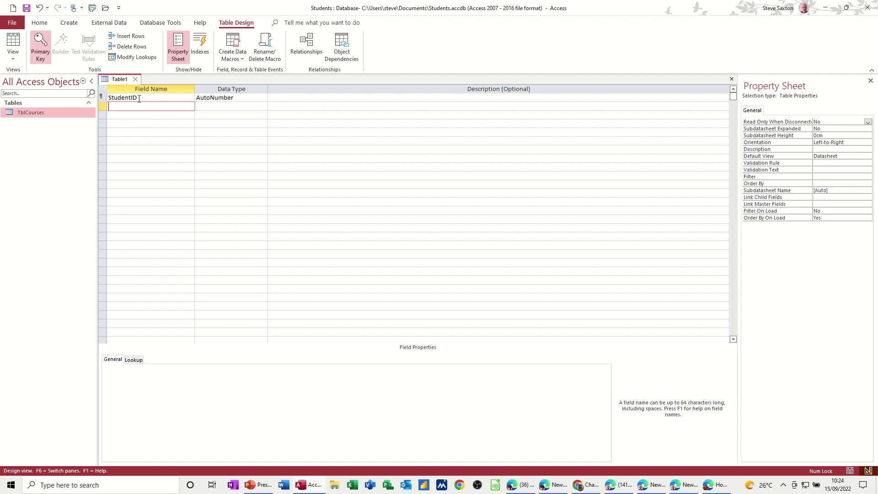
left_click(26, 8)
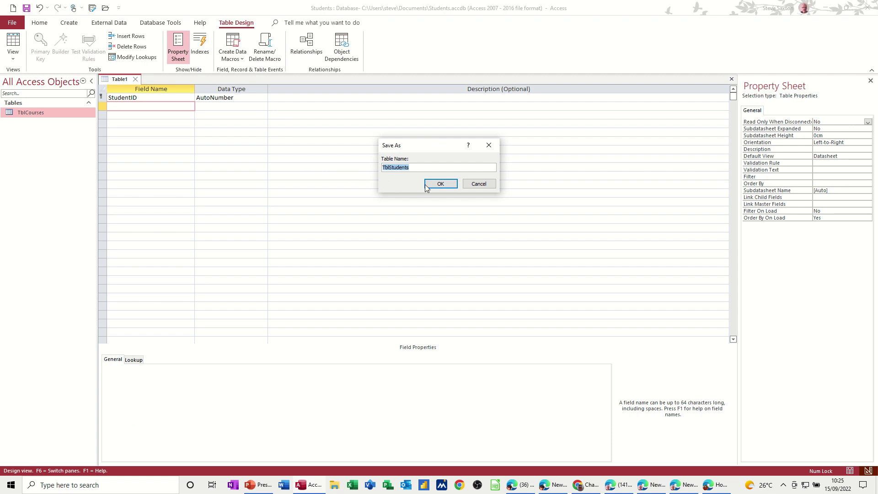
left_click(439, 185)
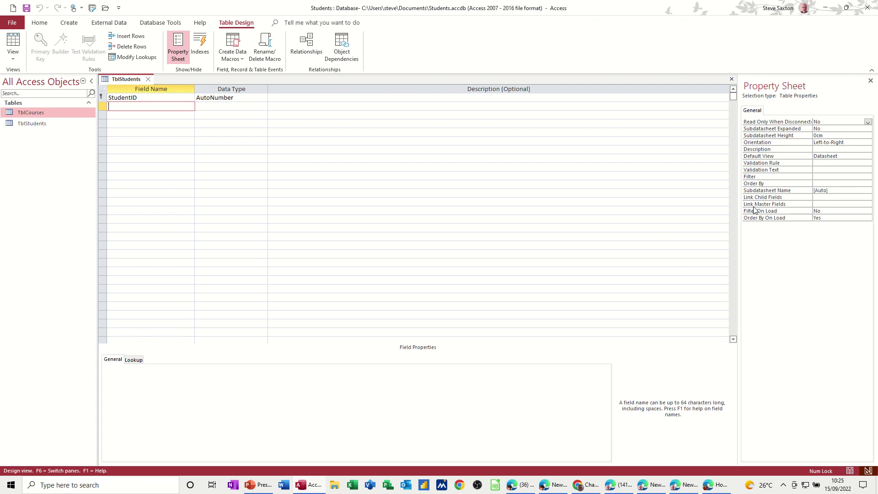
Step: Add StudentName, Address and Post Code as Short Text fields
type("Name")
key("BackSpace")
key("BackSpace")
key("BackSpace")
key("BackSpace")
type("StudentName")
key("Down")
type("Address")
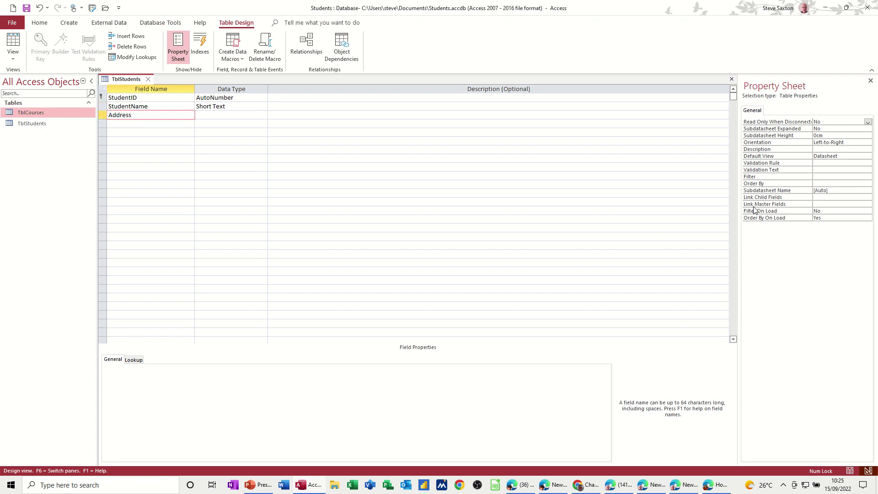
key("Down")
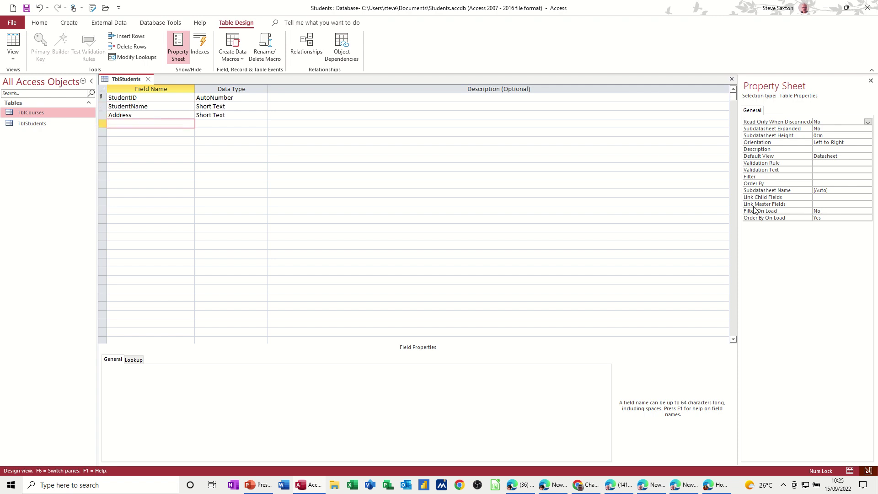
type("Post Code")
key("Down")
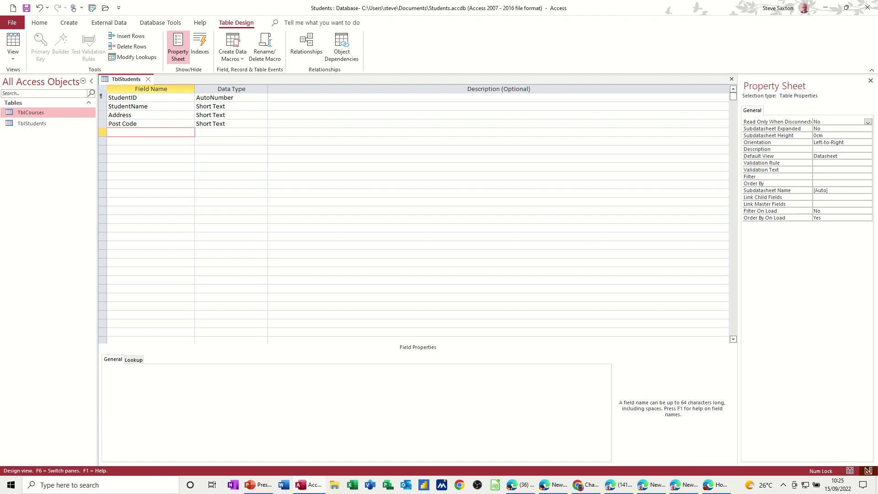
Step: Add a DateJoined Date/Time field and open its Input Mask wizard
type("DateJoined")
key("Tab")
type("d")
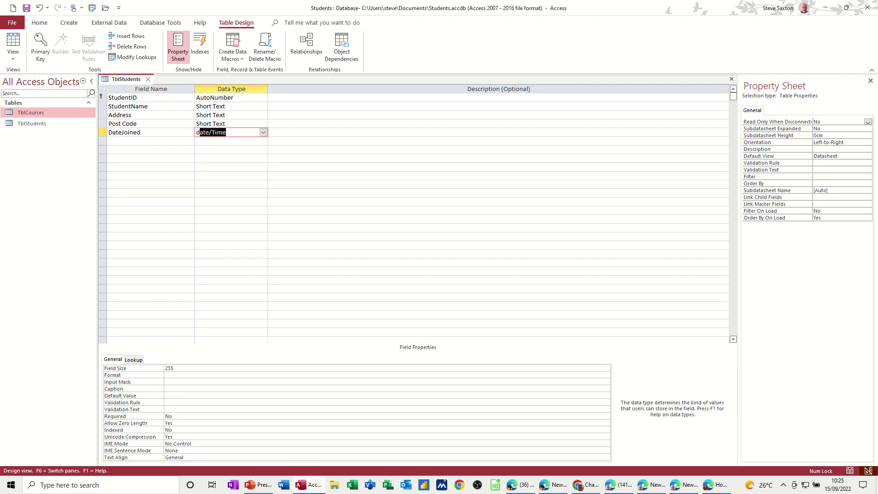
left_click(187, 132)
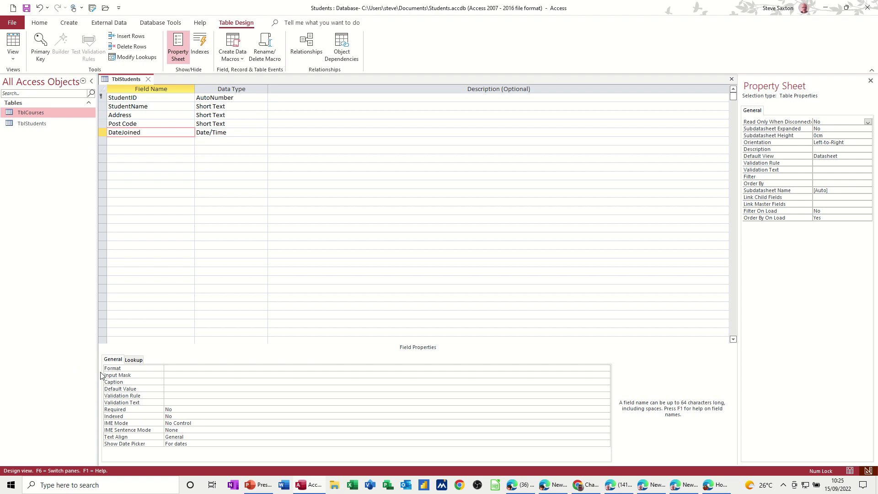
left_click(185, 375)
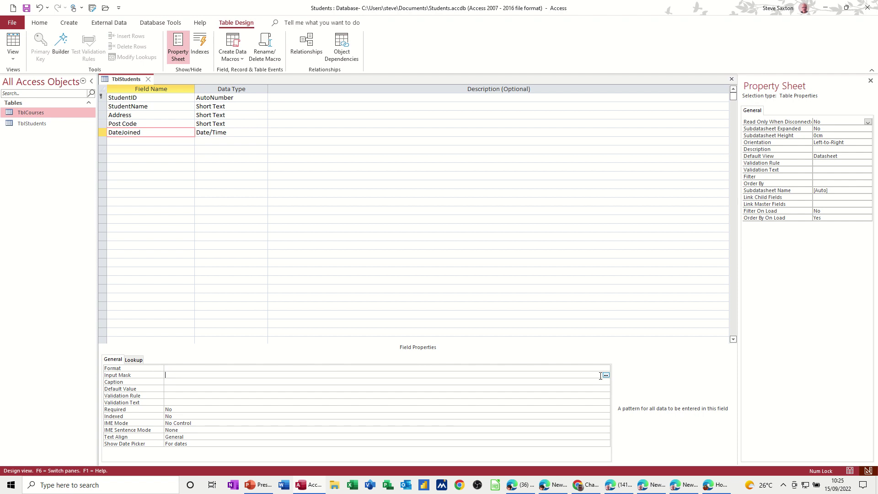
left_click(606, 376)
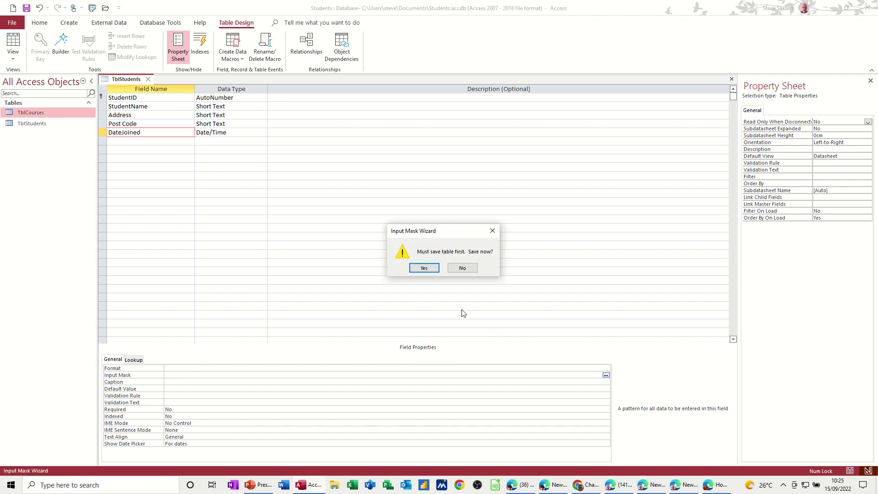
Step: Save the table and apply the Short Date mask (00/00/0000;0;_) to DateJoined
left_click(424, 269)
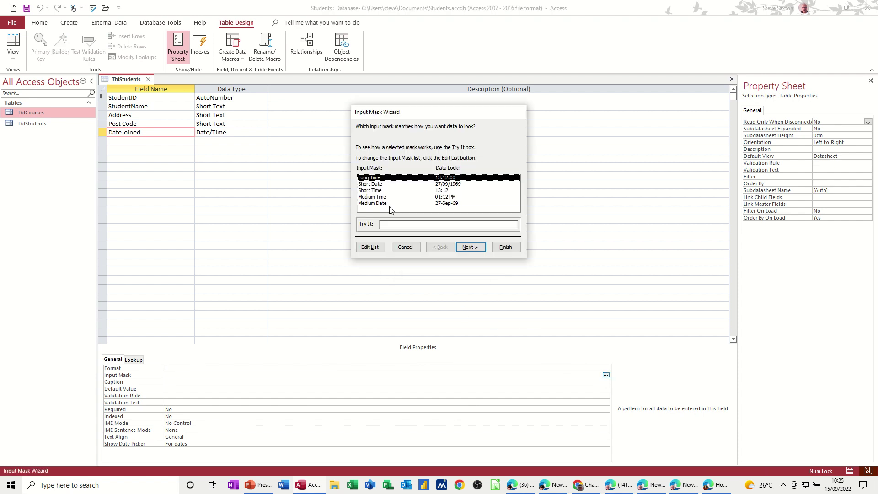
left_click(373, 186)
left_click(388, 225)
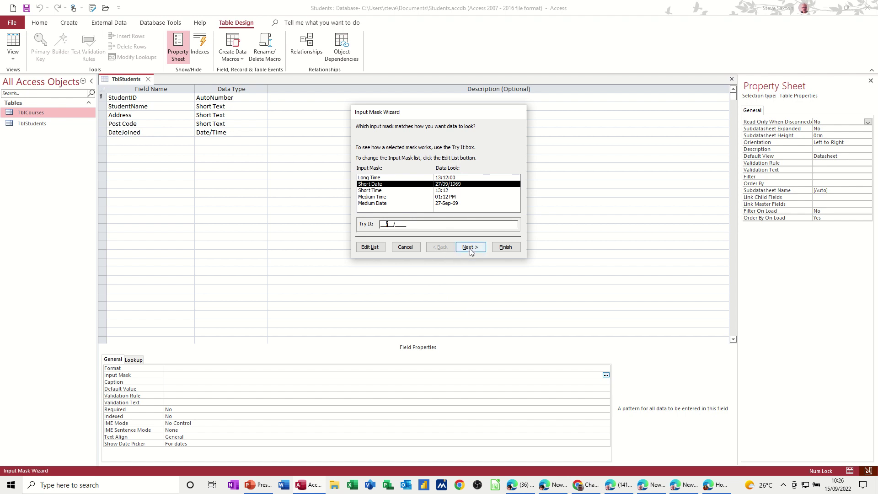
left_click(506, 247)
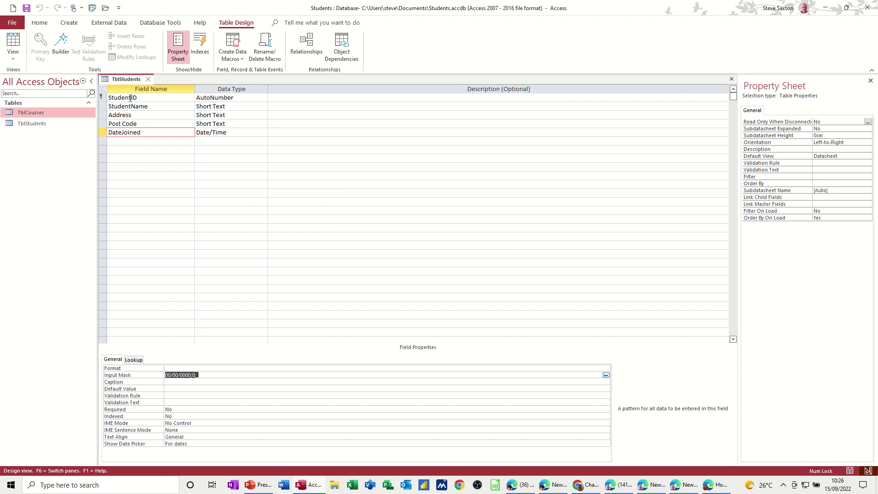
left_click(122, 144)
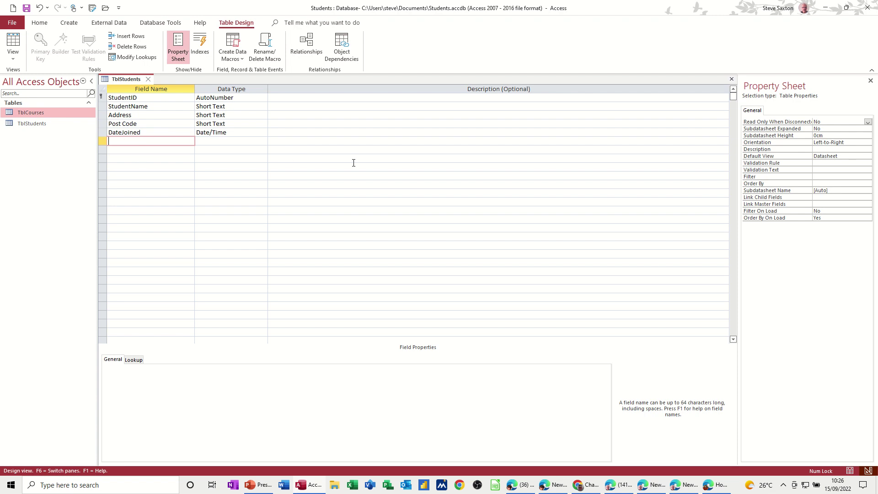
Step: Add a CourseID Number field, correcting the CousreID misspelling
type("CousreID")
key("Tab")
type("n")
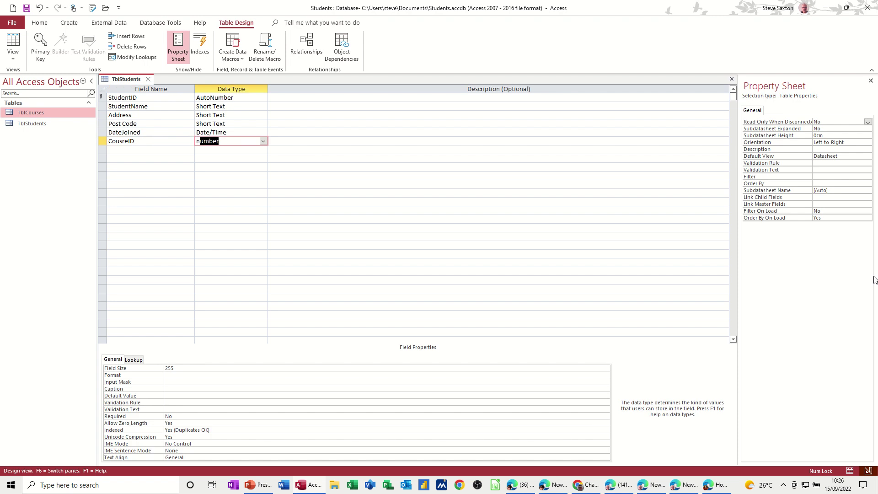
key("Down")
key("Left")
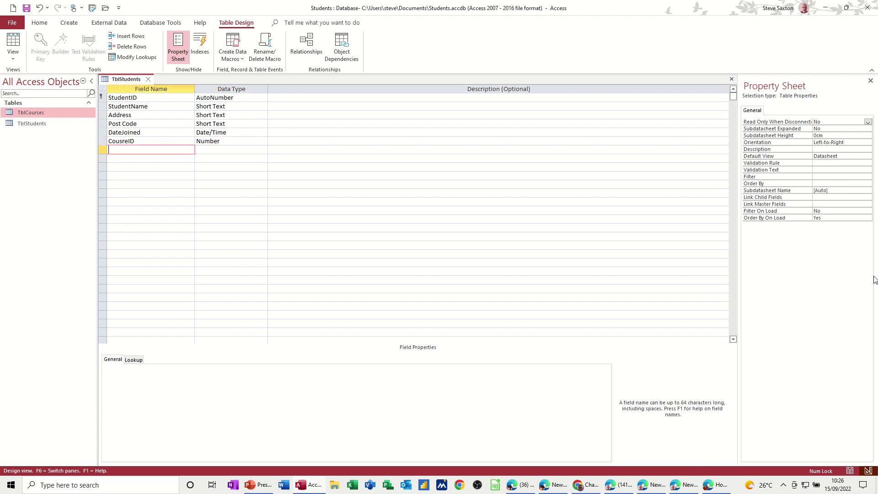
double_click(127, 141)
type("C")
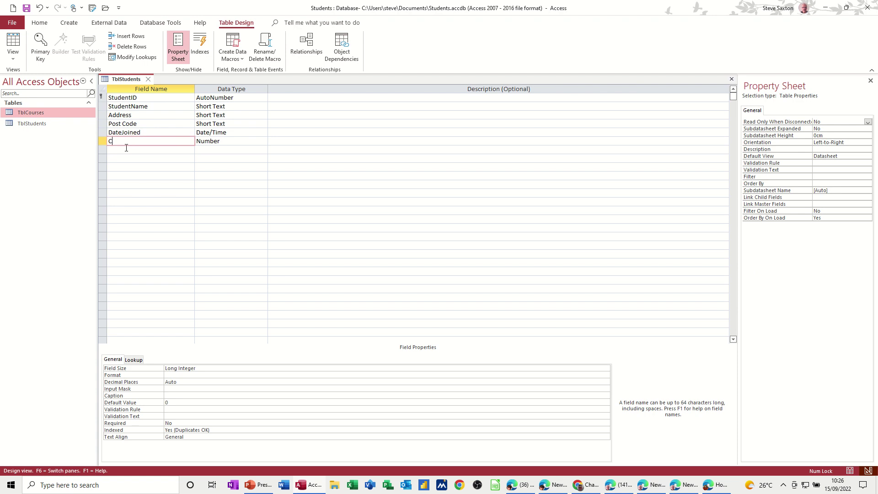
type("ourseID")
left_click(121, 154)
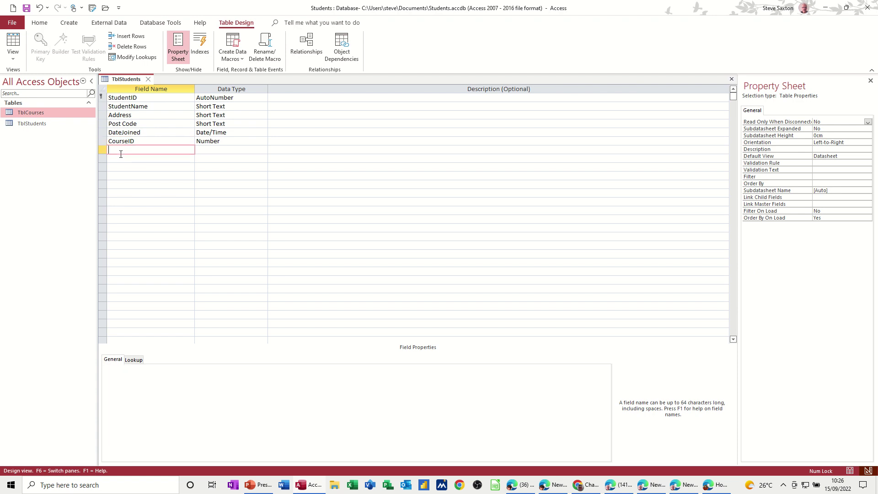
Step: Add a second StudentID Number field, then rename it SchoolID after the duplicate-name warning
type("StudentID")
key("Tab")
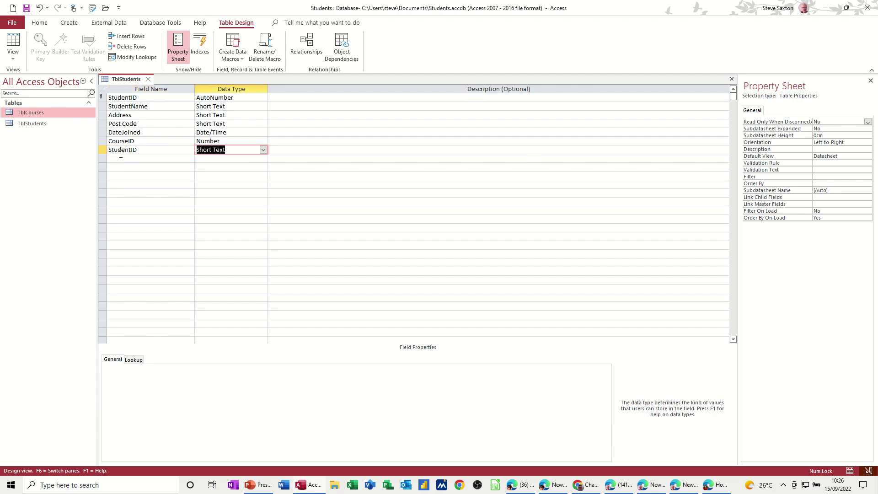
type("number")
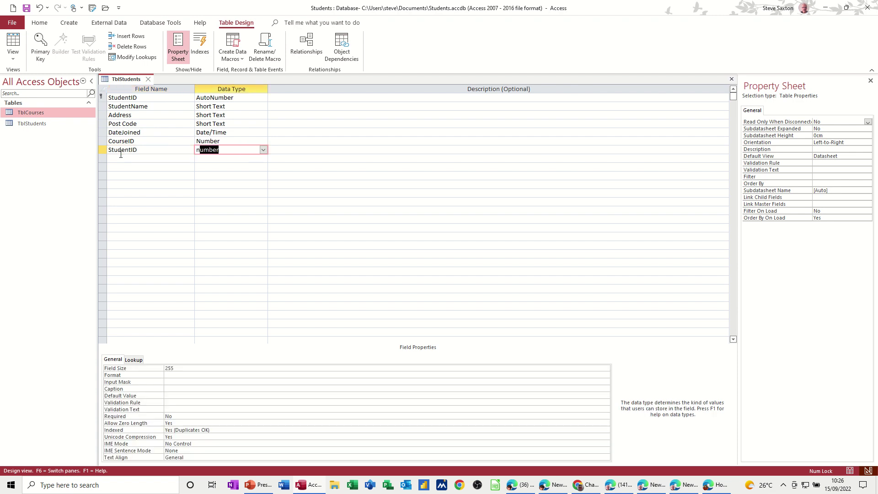
left_click(142, 155)
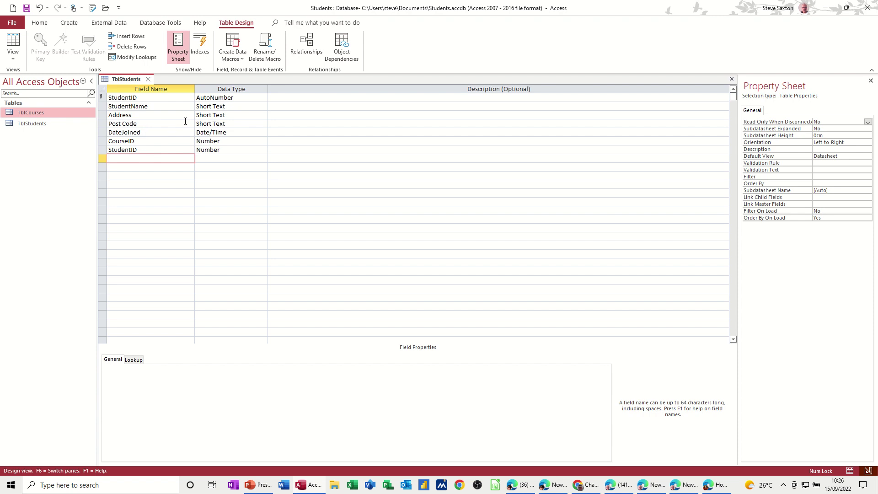
left_click(26, 9)
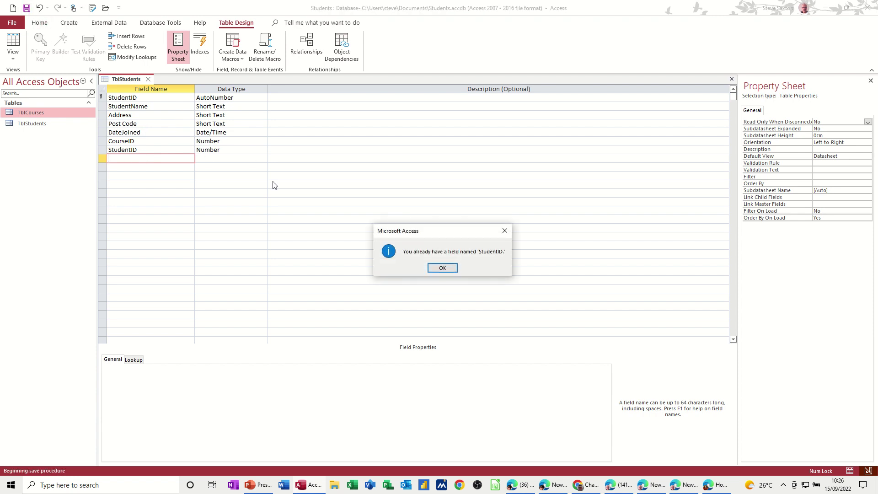
left_click(442, 268)
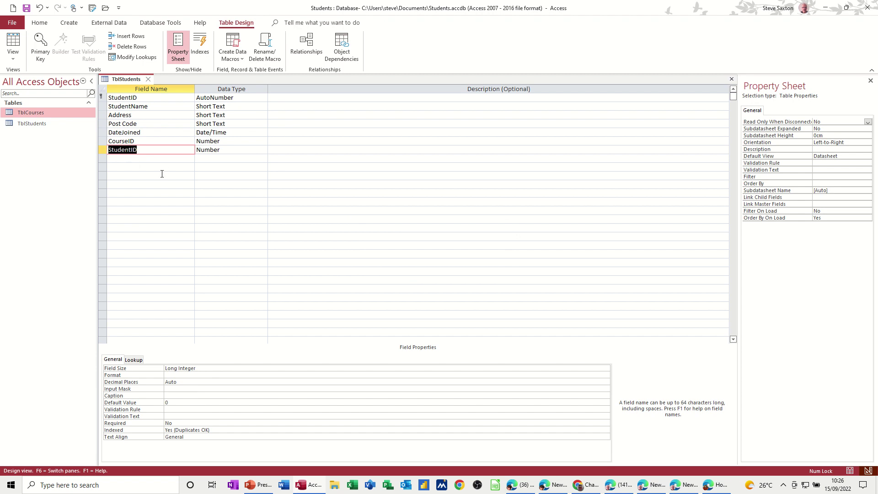
type("SWchoolID")
left_click(117, 151)
key("BackSpace")
left_click(157, 159)
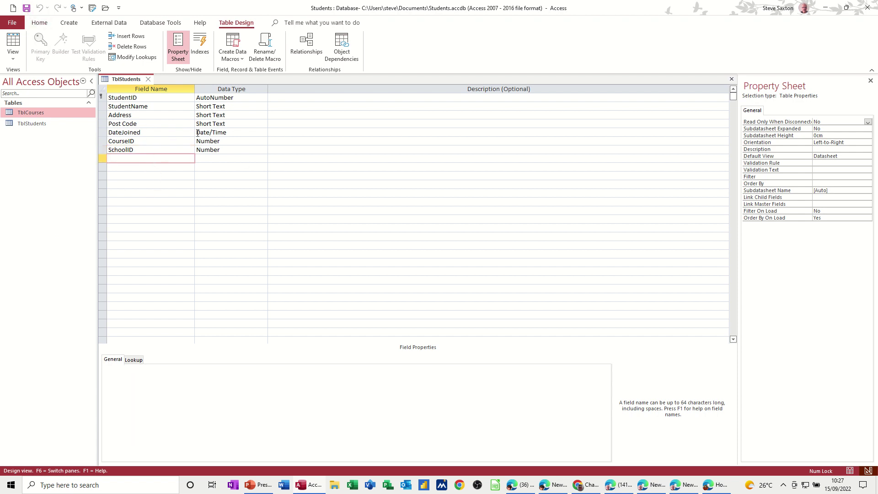
Step: Review the TblCourses and TblStudents datasheets for the new SchoolID column, then close all tables
left_click(148, 80)
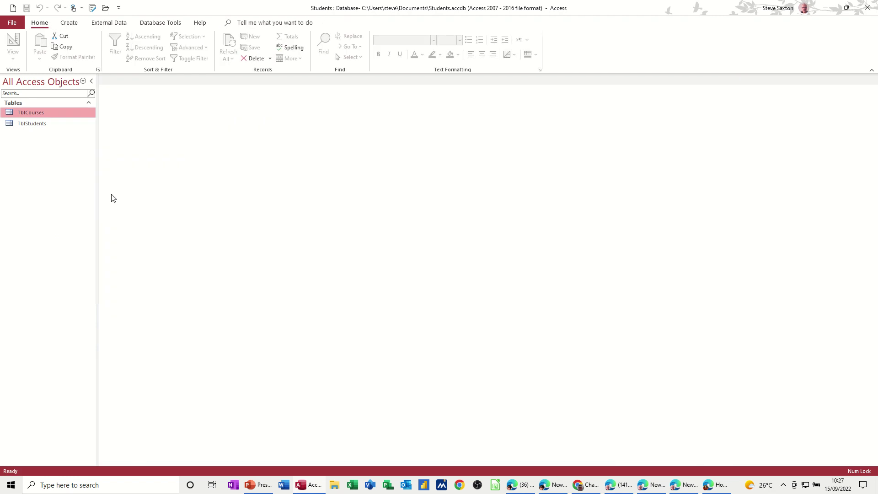
double_click(31, 112)
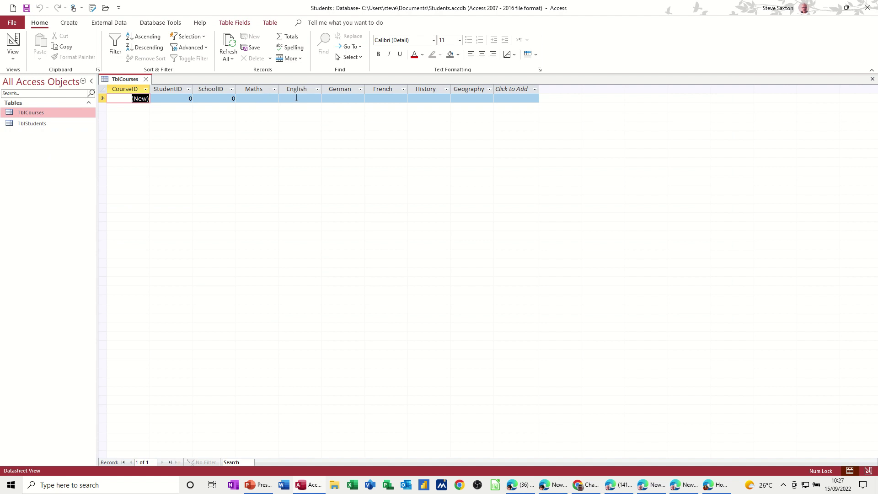
double_click(35, 125)
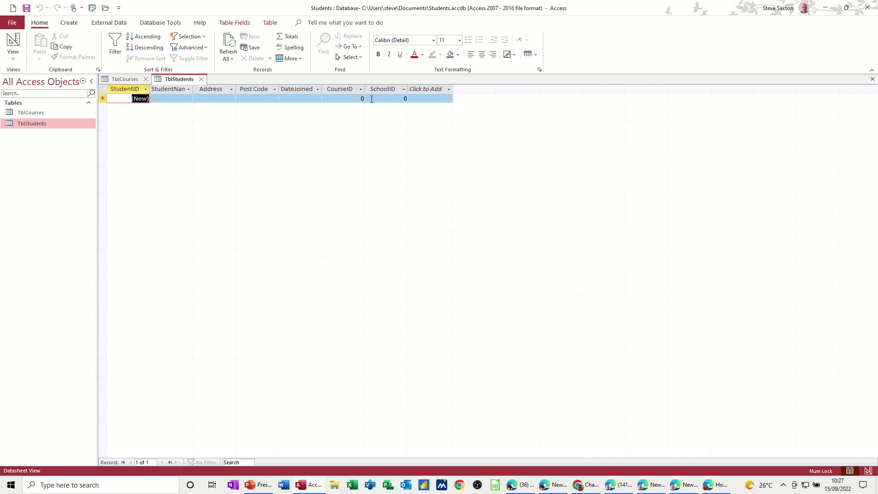
left_click(200, 79)
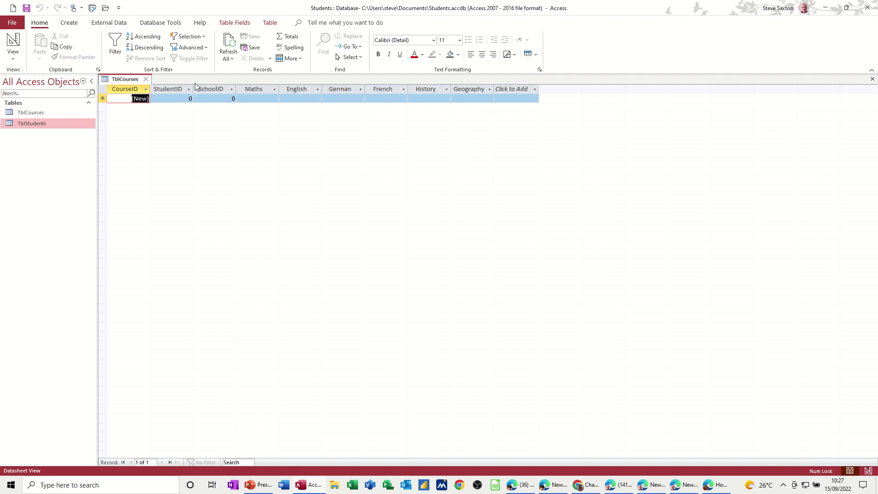
left_click(146, 80)
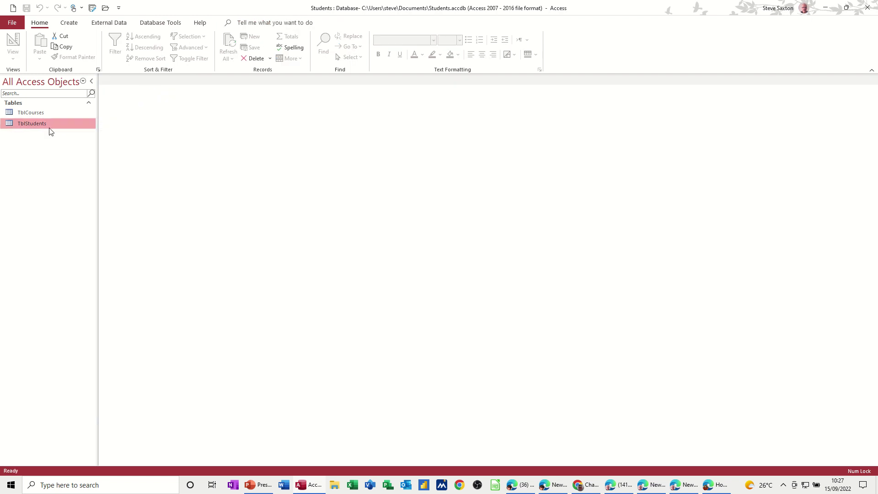
Step: Start a new table in Design view with SchoolID as an AutoNumber primary key
left_click(69, 22)
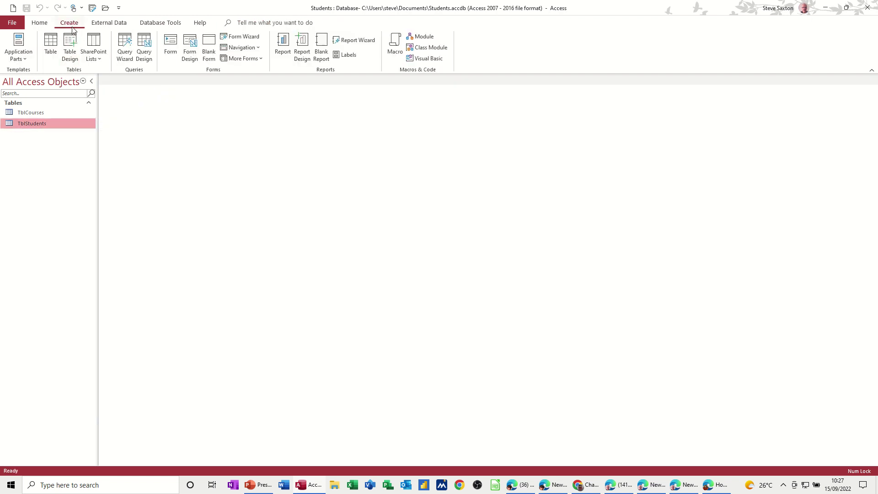
left_click(70, 53)
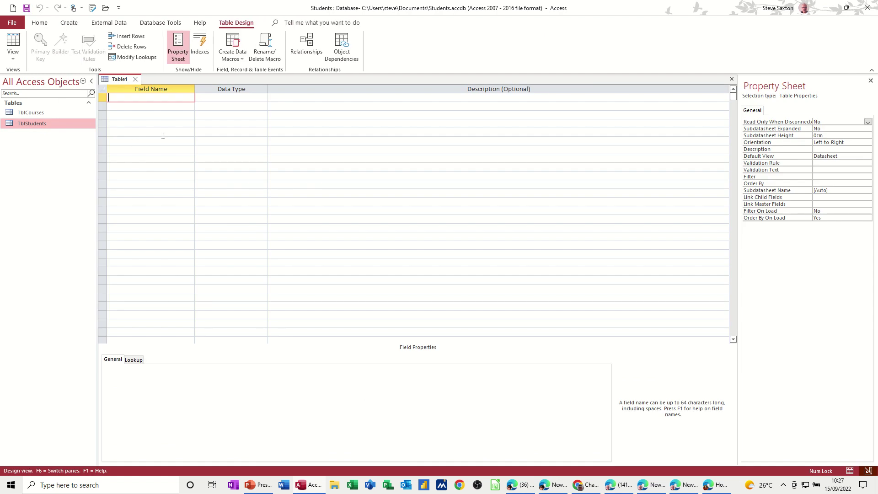
type("SchoolID")
key("Tab")
type("a")
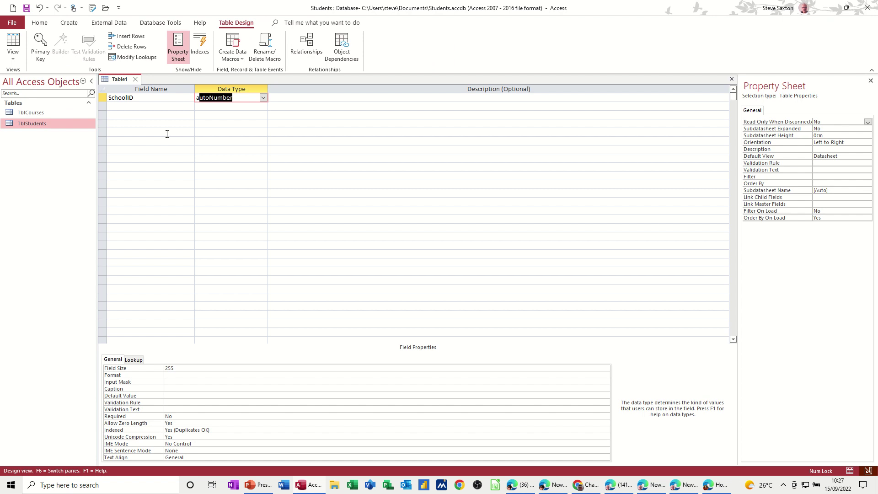
left_click(138, 103)
left_click(138, 98)
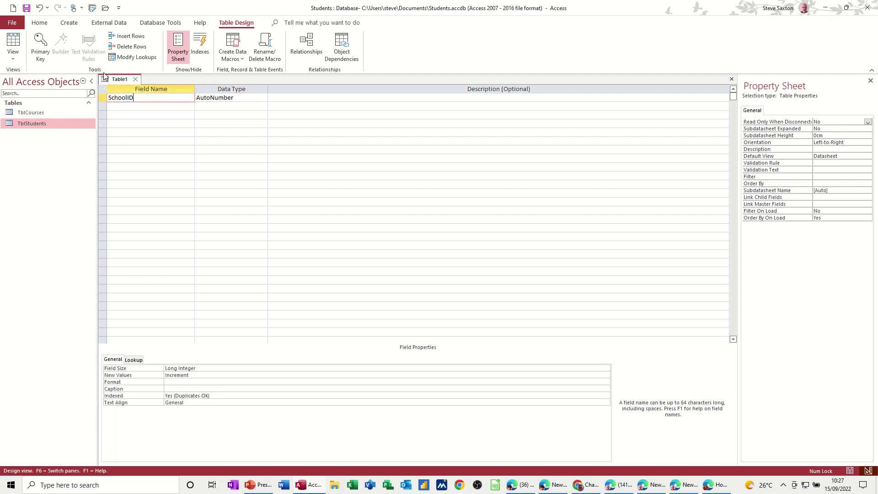
left_click(41, 43)
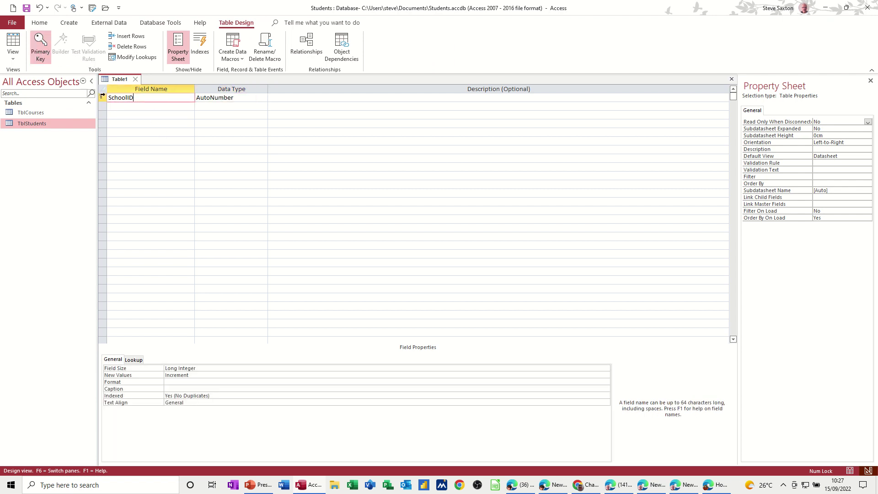
Step: Add SchoolName and Address text fields and save the table as TblSchool
left_click(126, 106)
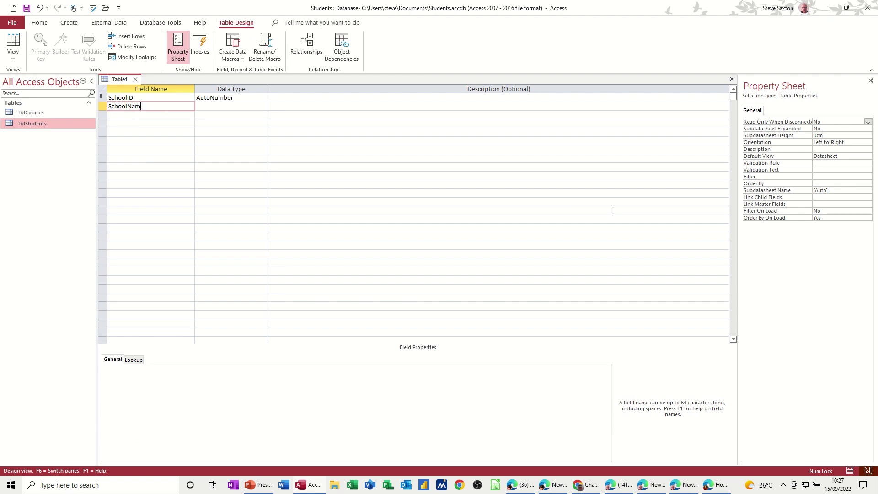
key("Down")
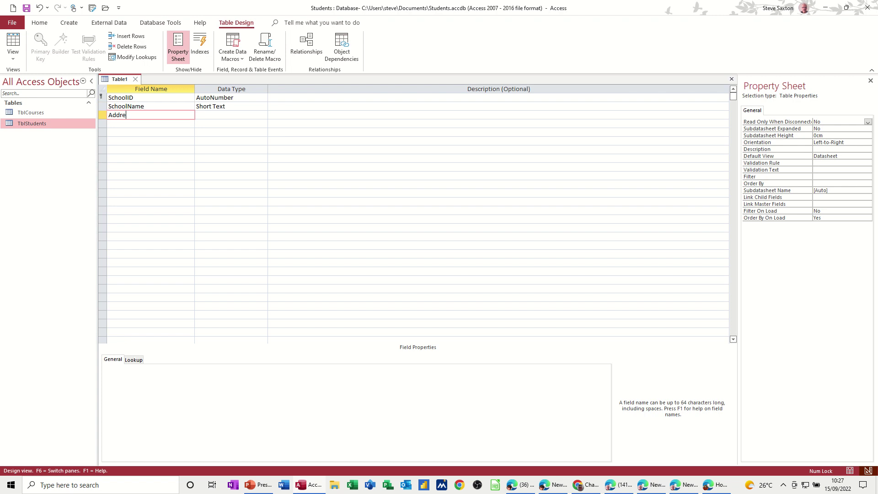
key("Tab")
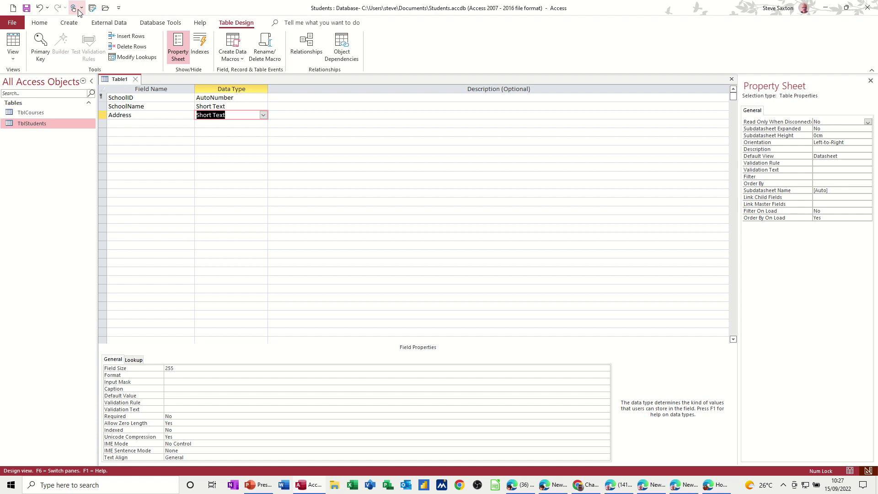
left_click(27, 8)
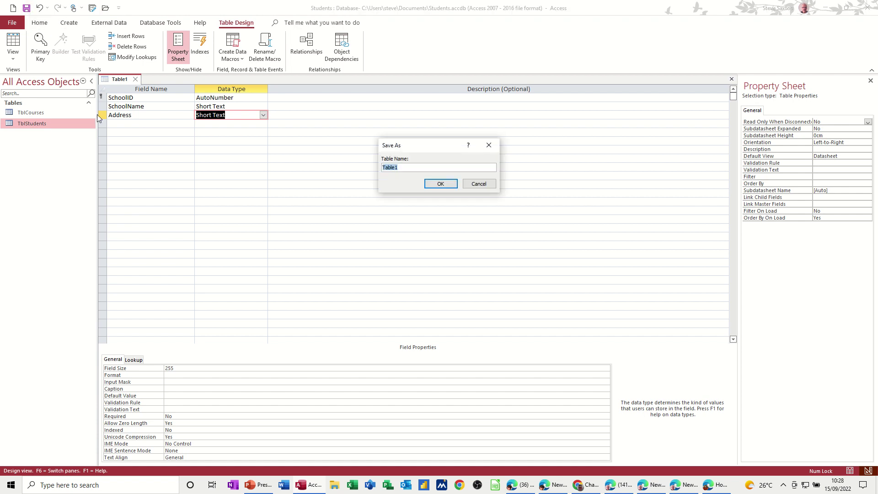
type("T")
left_click(440, 184)
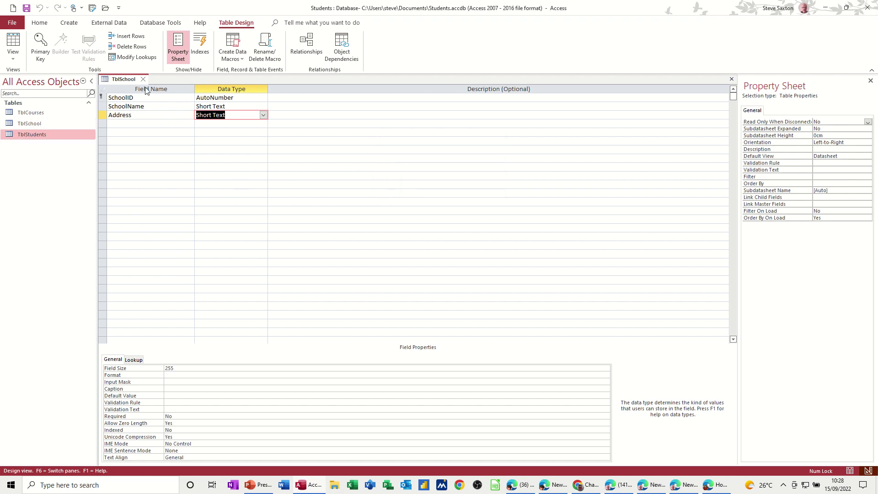
left_click(143, 79)
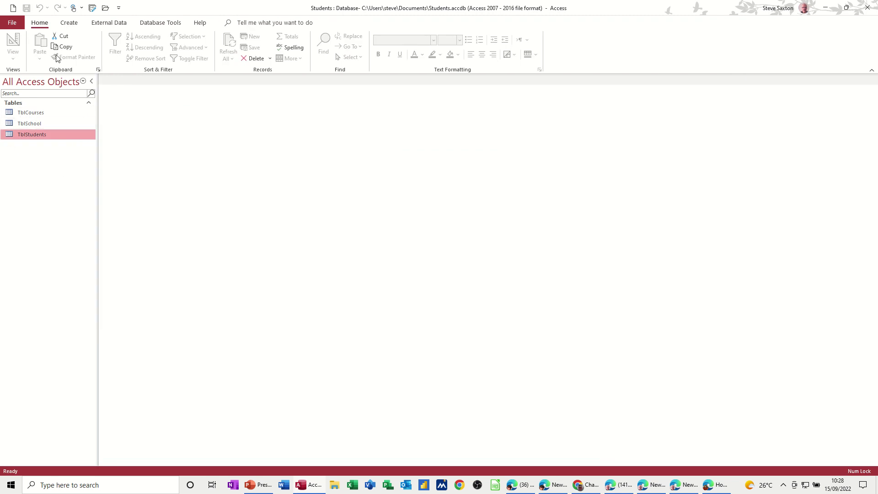
Step: Open the Relationships diagram and add TblCourses, TblSchool and TblStudents to it
left_click(149, 25)
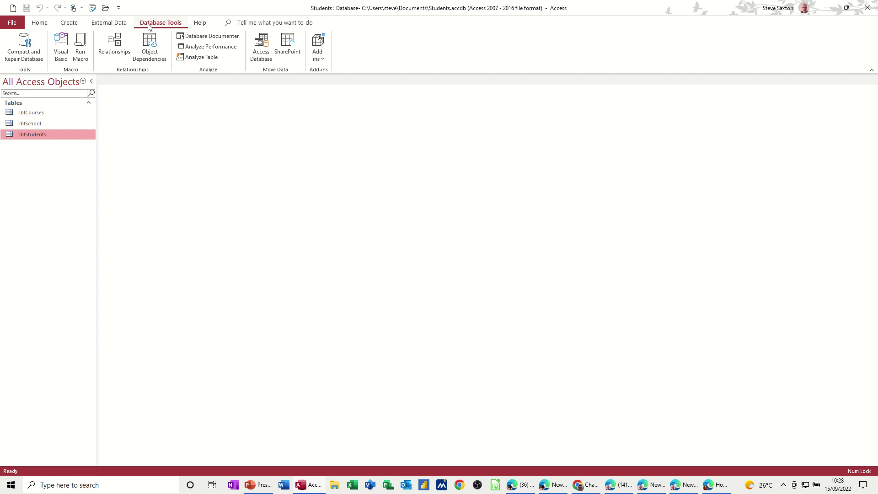
left_click(122, 40)
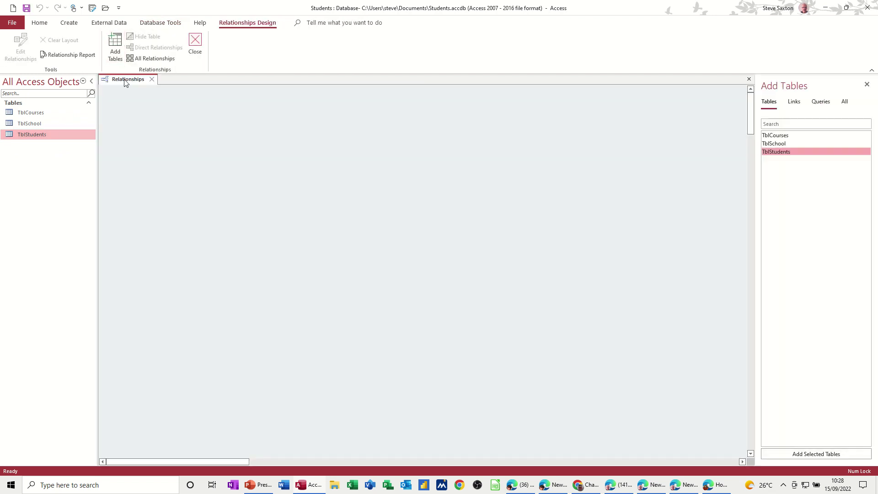
left_click(34, 113)
left_click_drag(34, 111, 224, 120)
left_click_drag(14, 128, 378, 129)
left_click_drag(40, 138, 326, 223)
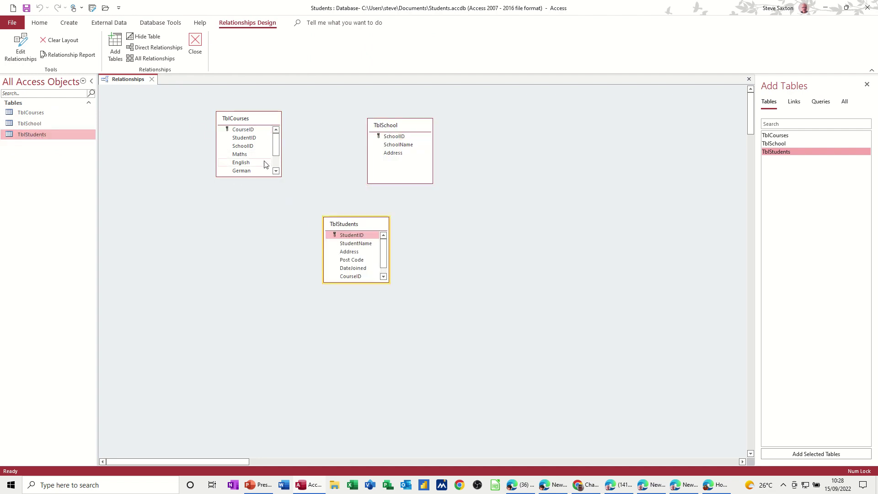
Step: Enlarge TblCourses and TblStudents to show all fields and arrange the three table boxes
left_click_drag(261, 177, 263, 213)
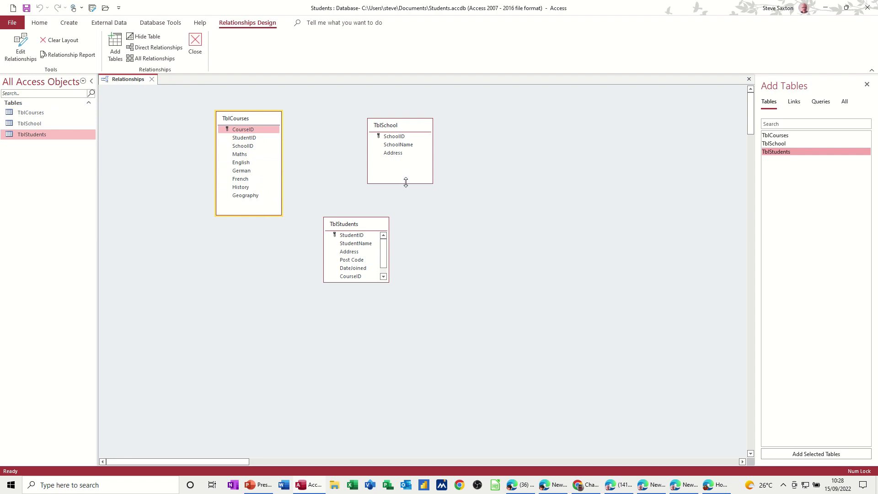
mouse_move(355, 282)
left_mouse_down()
mouse_move(356, 308)
mouse_move(357, 298)
left_mouse_up()
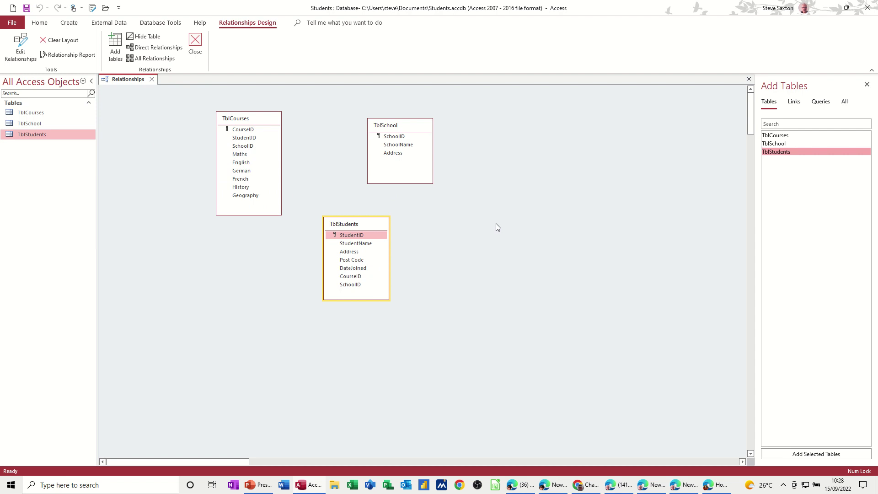
left_click_drag(346, 226, 205, 247)
left_click_drag(242, 118, 301, 121)
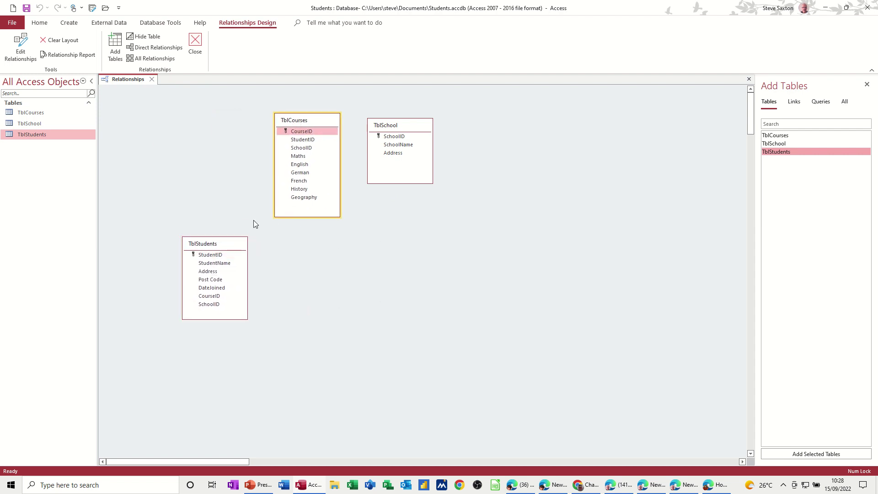
left_click_drag(209, 244, 302, 141)
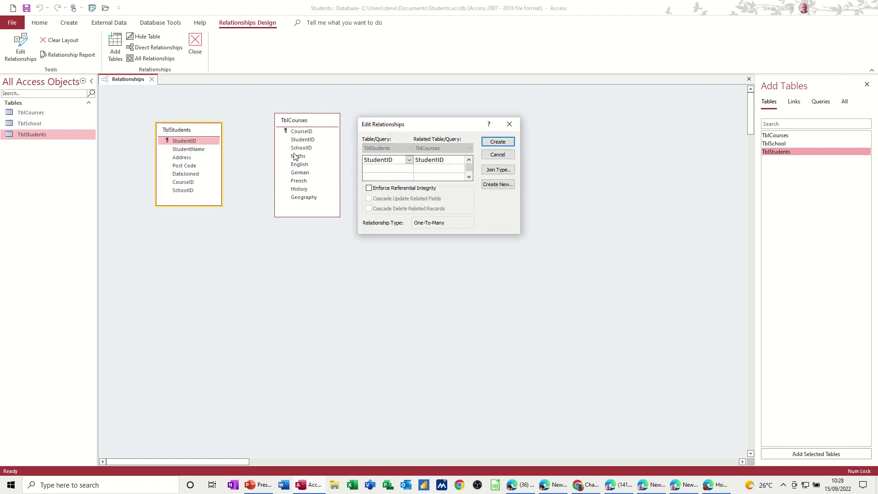
Step: Create the StudentID one-to-many link with referential integrity, then reposition TblCourses and TblSchool
left_click(369, 188)
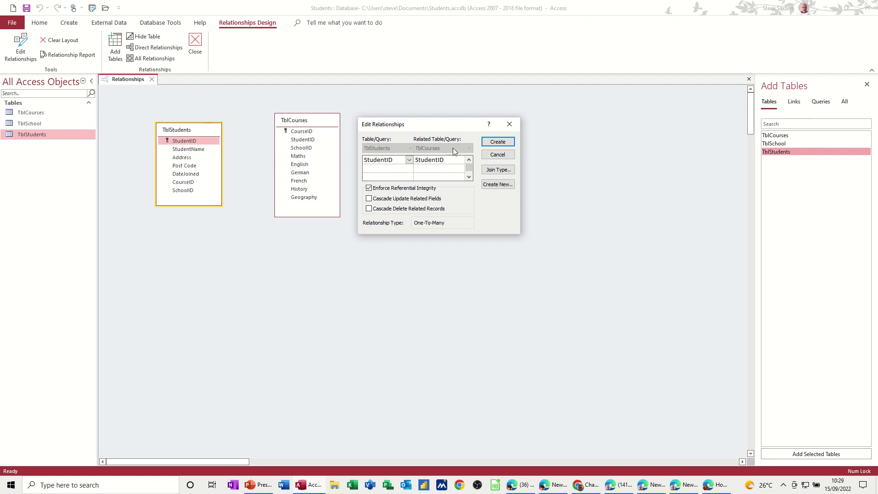
left_click(498, 142)
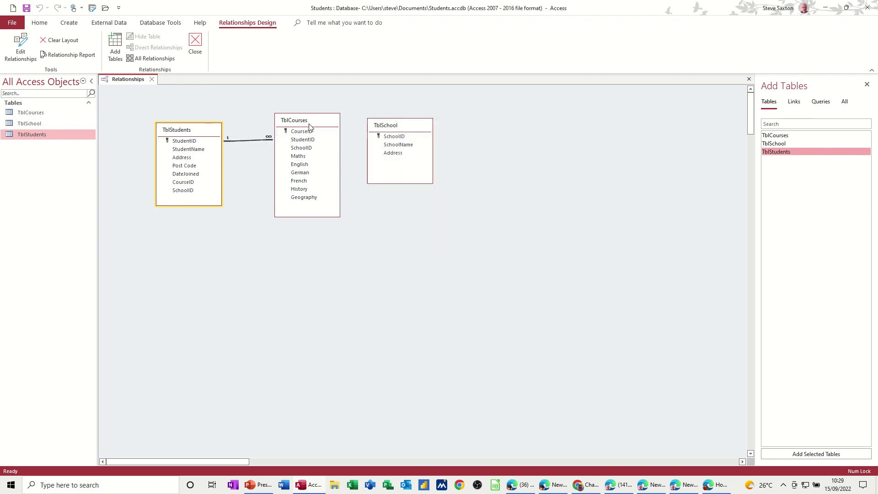
left_click_drag(309, 126, 295, 154)
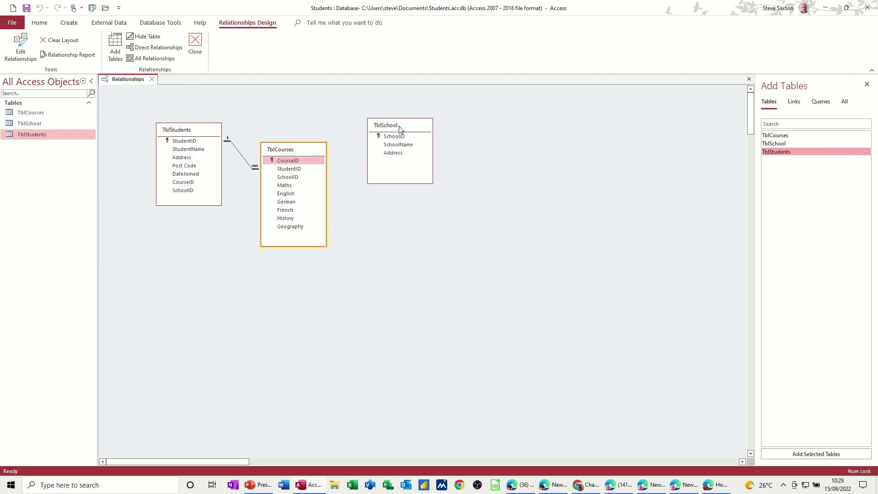
left_click_drag(399, 130, 297, 179)
Step: Create the one-to-many SchoolID link from TblSchool to TblCourses with referential integrity enforced
left_click(387, 151)
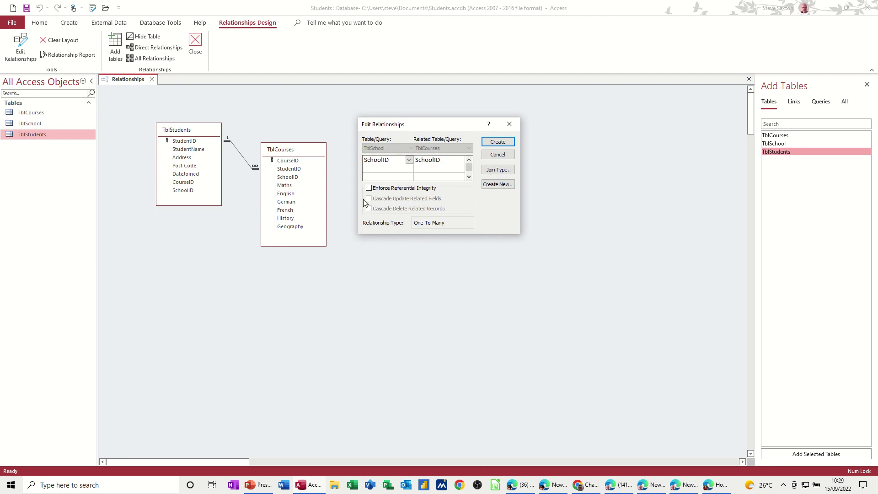
left_click(369, 188)
left_click(498, 142)
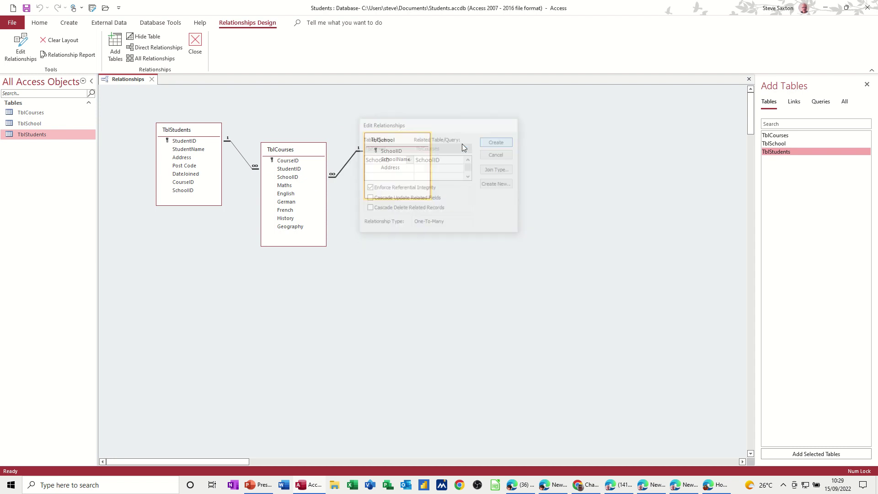
Step: Line up the TblCourses and TblSchool boxes in a neat row and close the Relationships window
left_click_drag(396, 140, 393, 128)
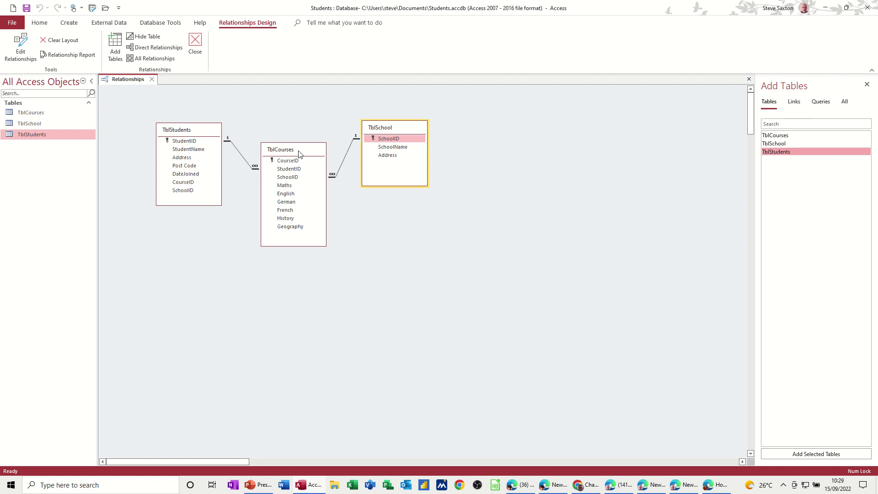
mouse_move(299, 158)
left_mouse_down()
mouse_move(284, 145)
mouse_move(305, 149)
left_mouse_up()
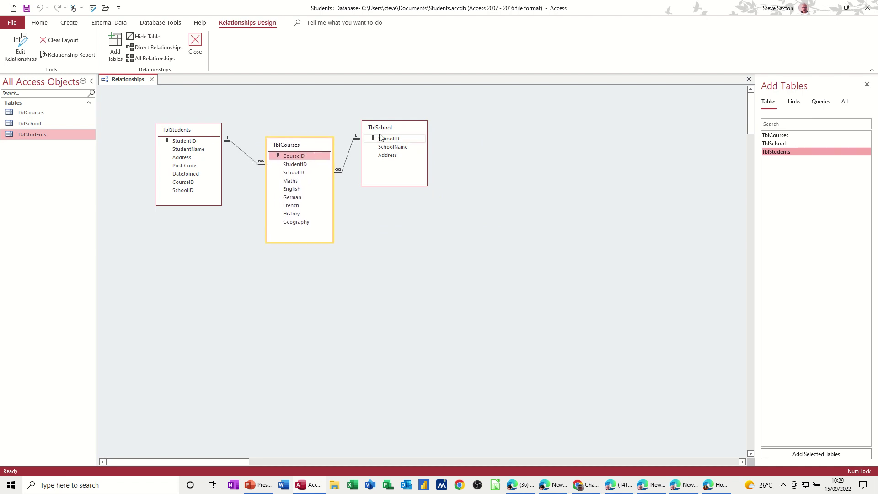
left_click_drag(390, 133, 396, 130)
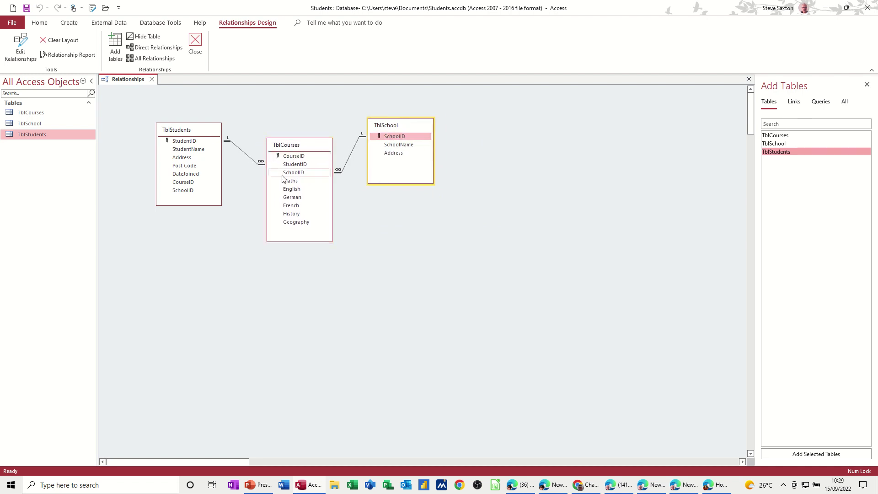
left_click_drag(302, 147, 303, 132)
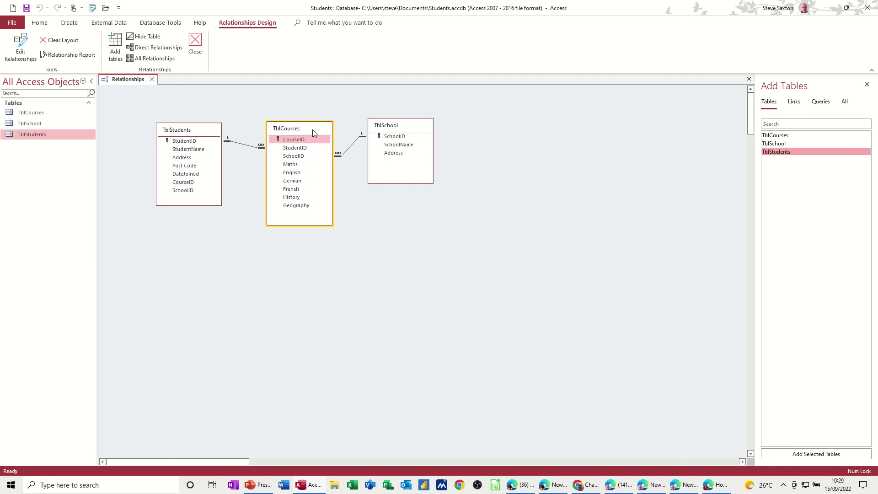
left_click_drag(390, 129, 394, 131)
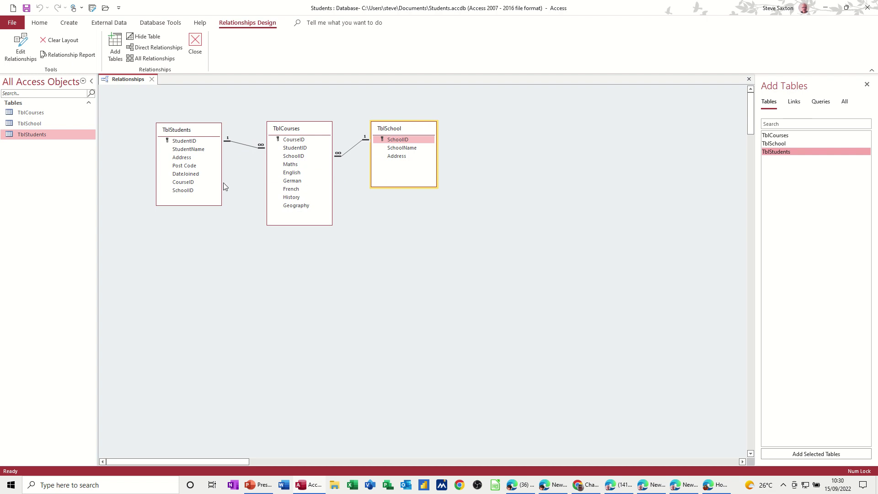
left_click(152, 79)
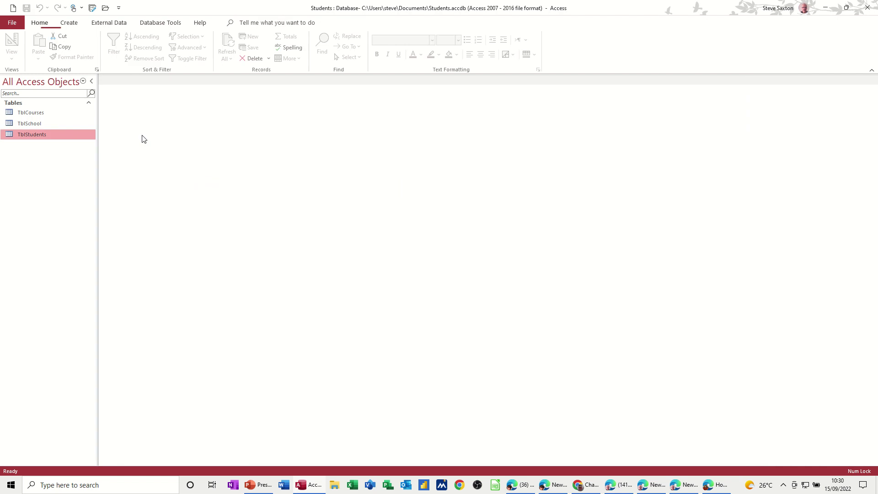
Step: Enter a first student's name, address, post code and join date 15/09/2022 in TblStudents, then open TblCourses
double_click(36, 135)
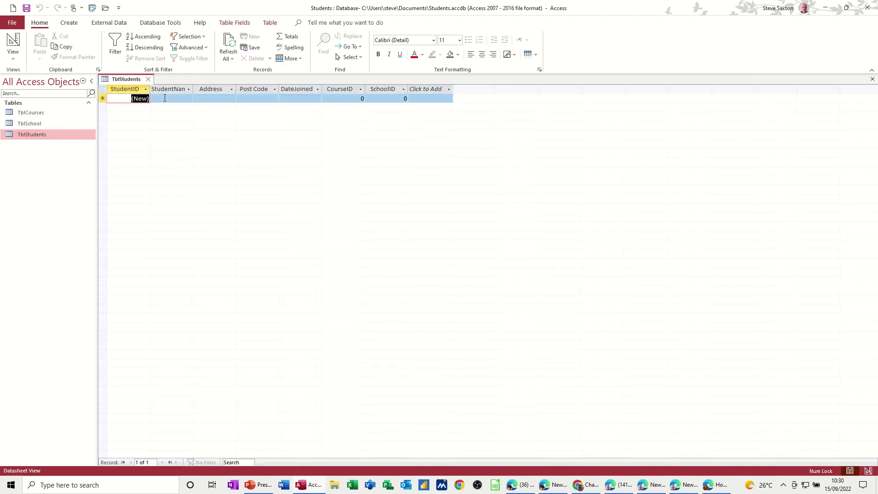
key("Tab")
type("Steve")
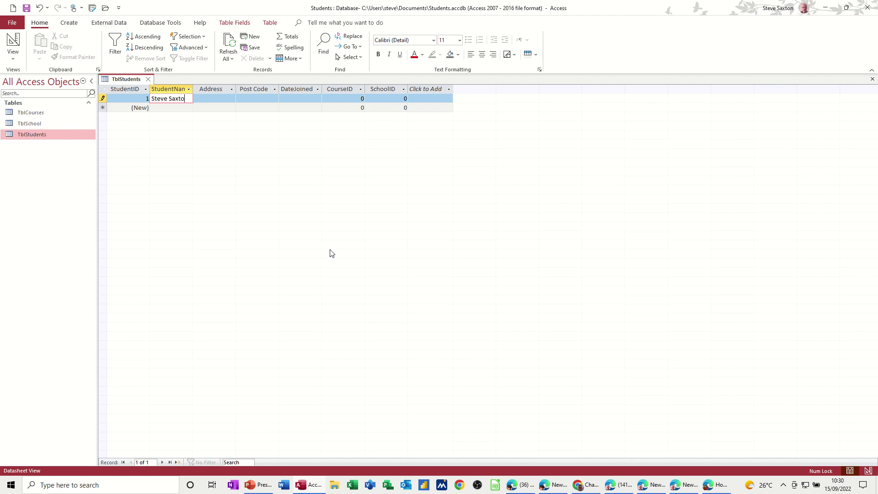
key("Tab")
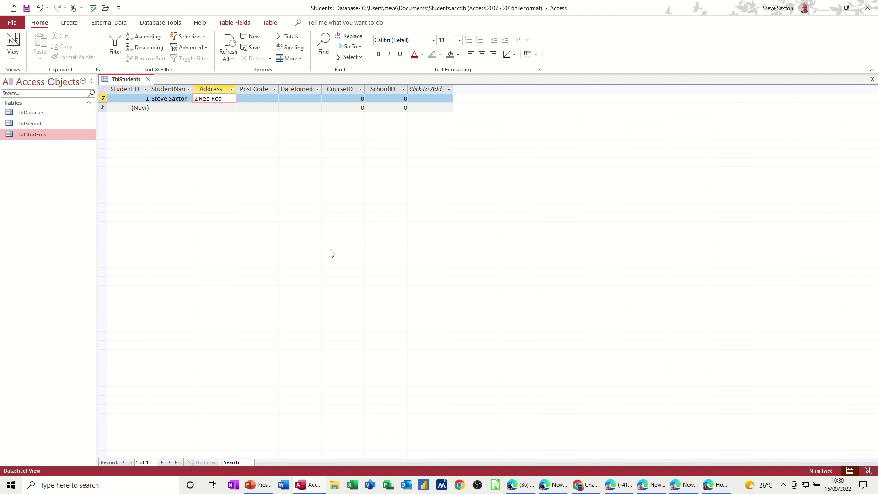
key("Tab")
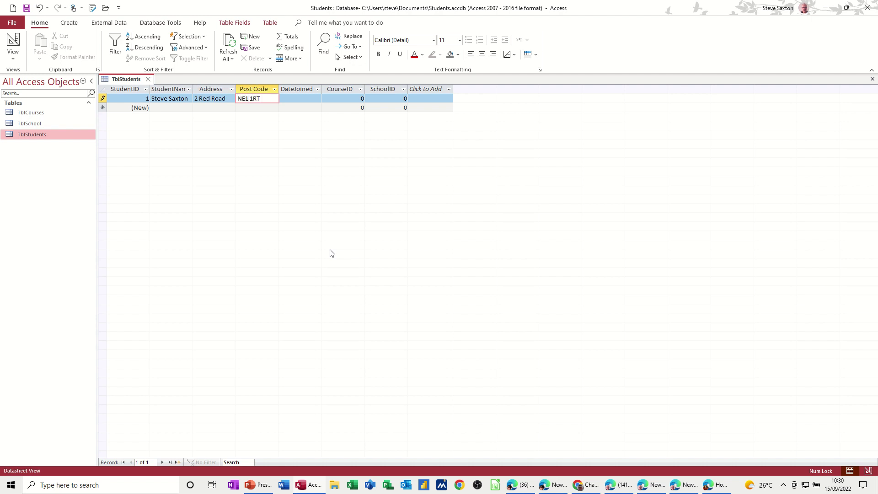
key("Tab")
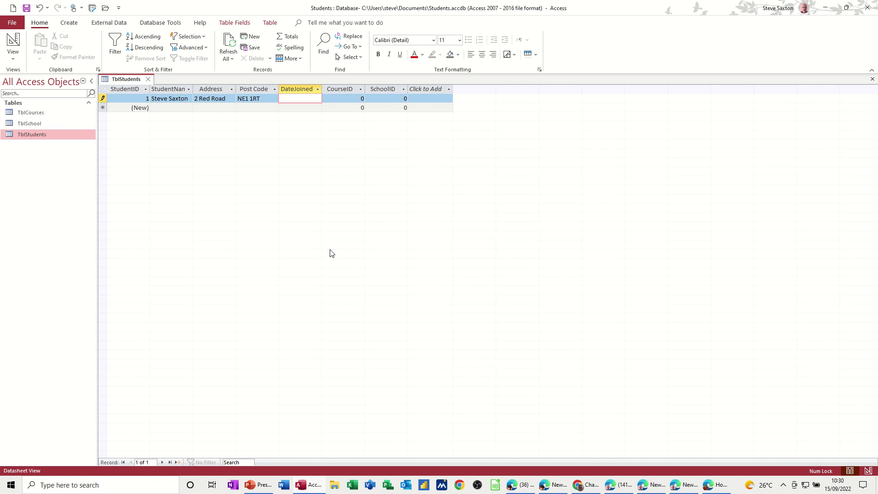
type("15/09/2022")
left_click(353, 99)
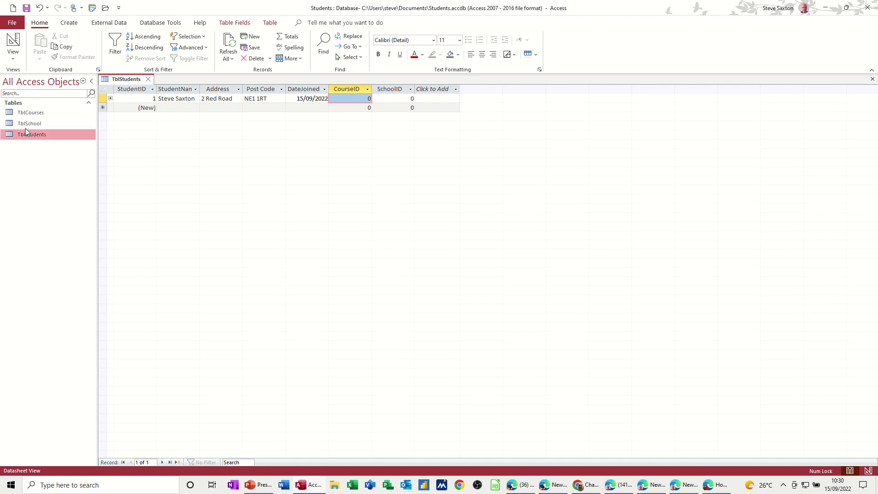
double_click(41, 114)
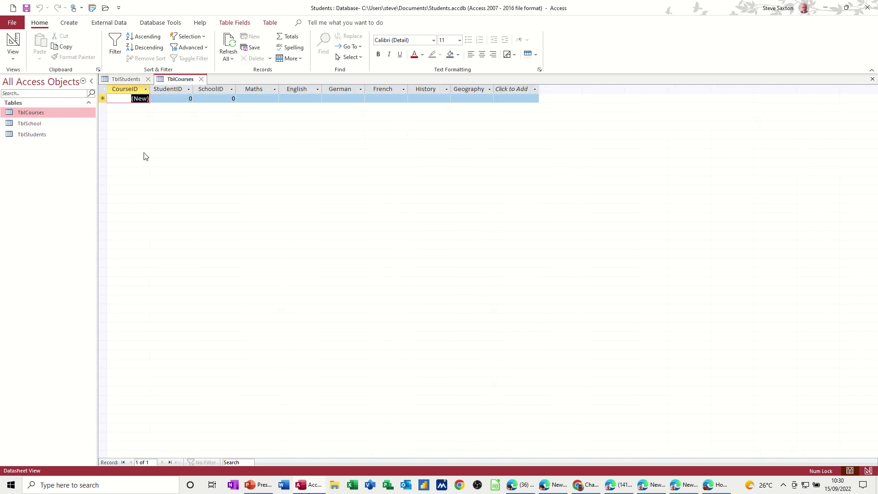
Step: Check the StudentID and SchoolID fields of the empty TblCourses record, then open TblSchool
left_click(189, 98)
left_click(227, 97)
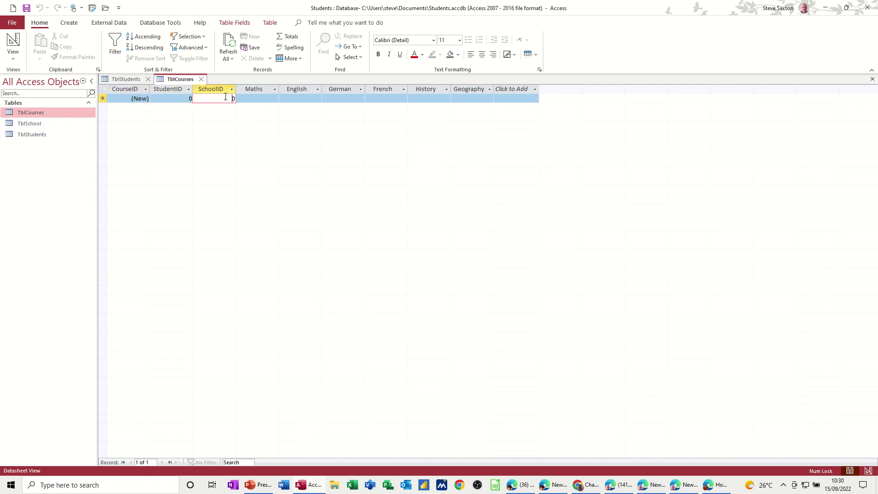
left_click(174, 97)
left_click(220, 97)
left_click(180, 98)
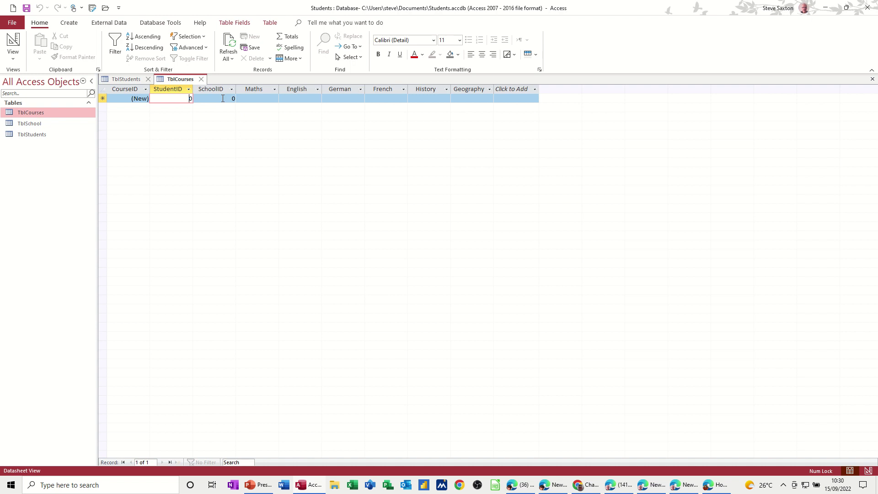
left_click(218, 98)
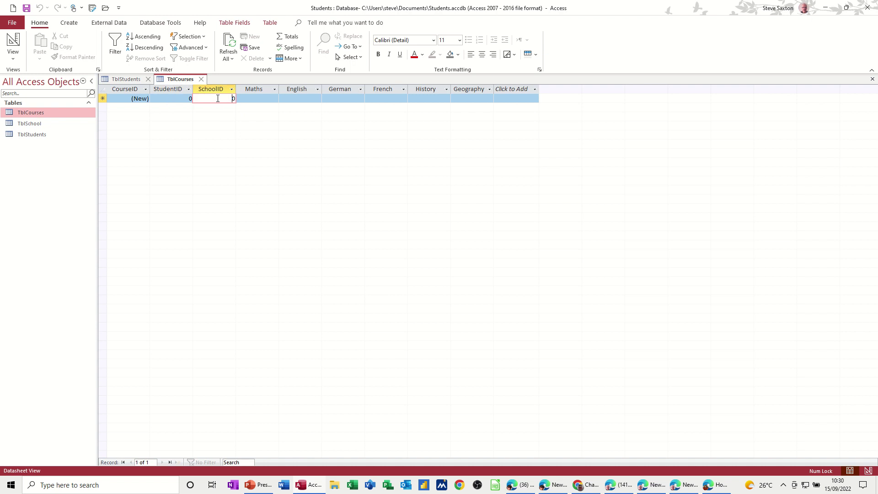
double_click(30, 123)
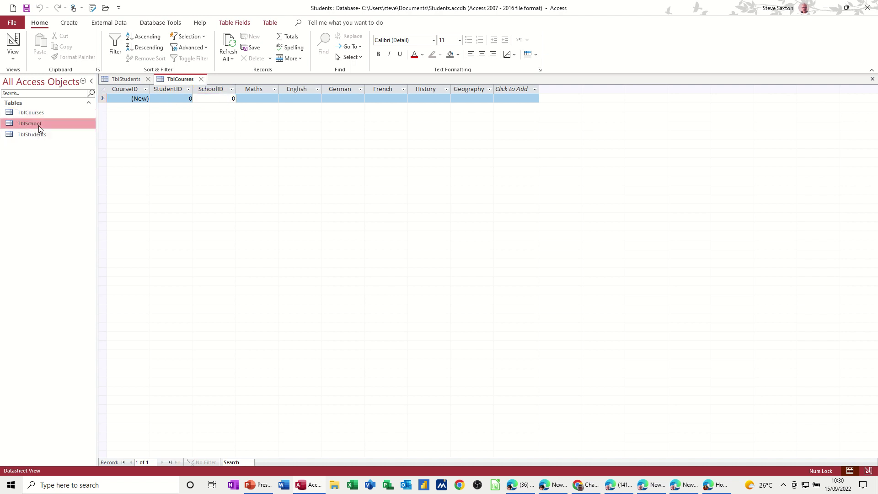
Step: Add the school 'Buttershaw' with address 'Bradford' to TblSchool and close the table
left_click(158, 99)
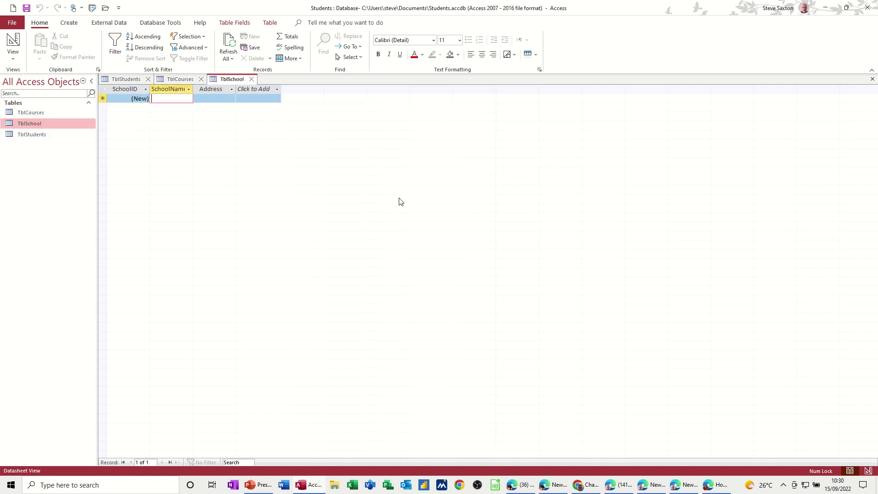
type("Buttershaw")
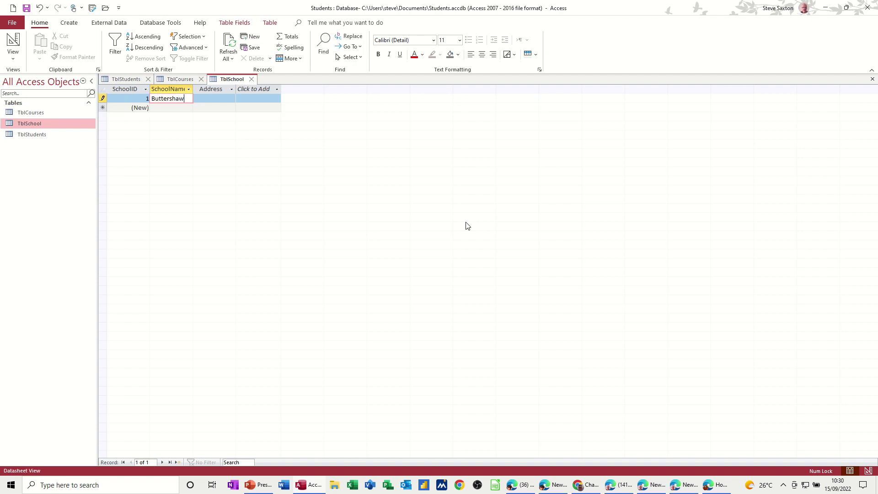
key("Tab")
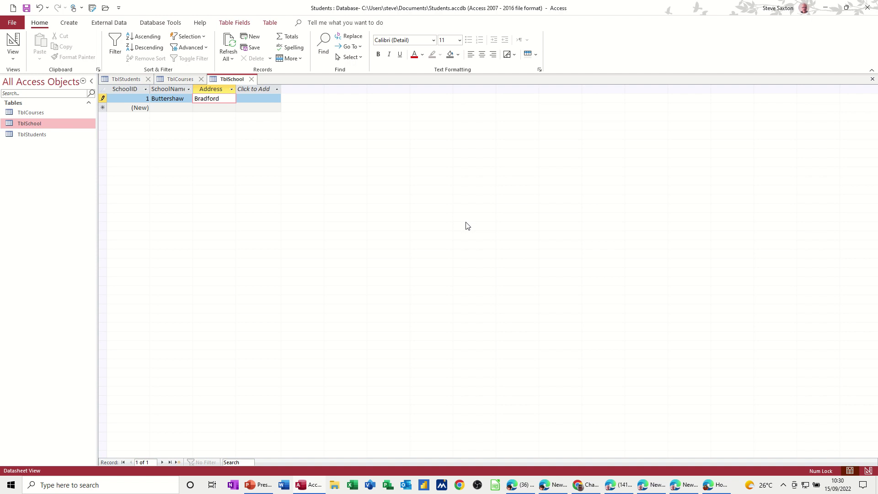
type("Bradford")
left_click(179, 108)
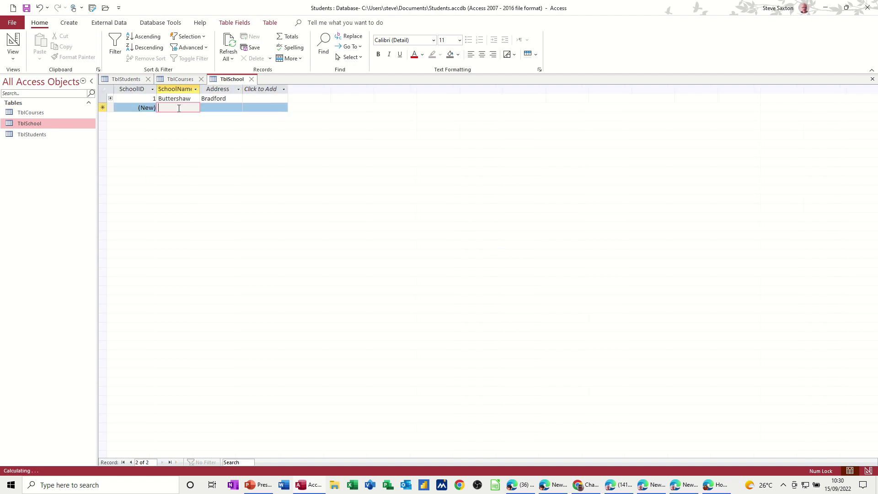
left_click(252, 80)
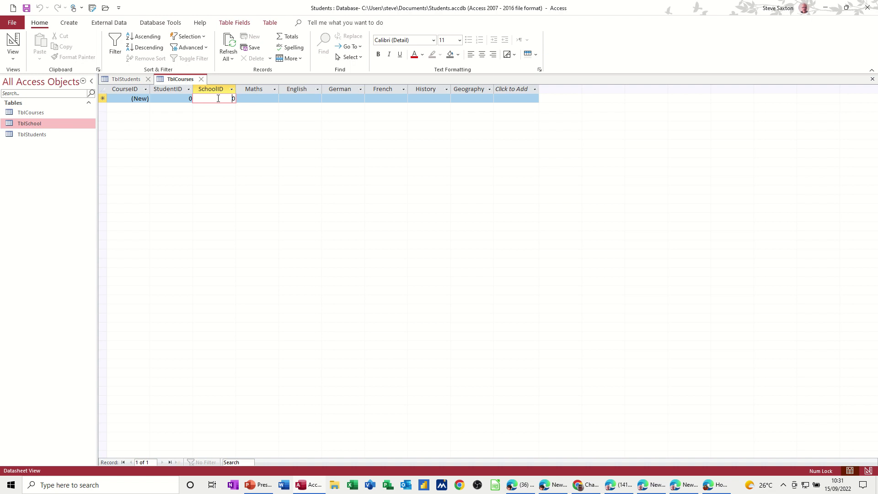
Step: In TblCourses Design view, try the Lookup Wizard on StudentID and dismiss the relationship warning
left_click(175, 98)
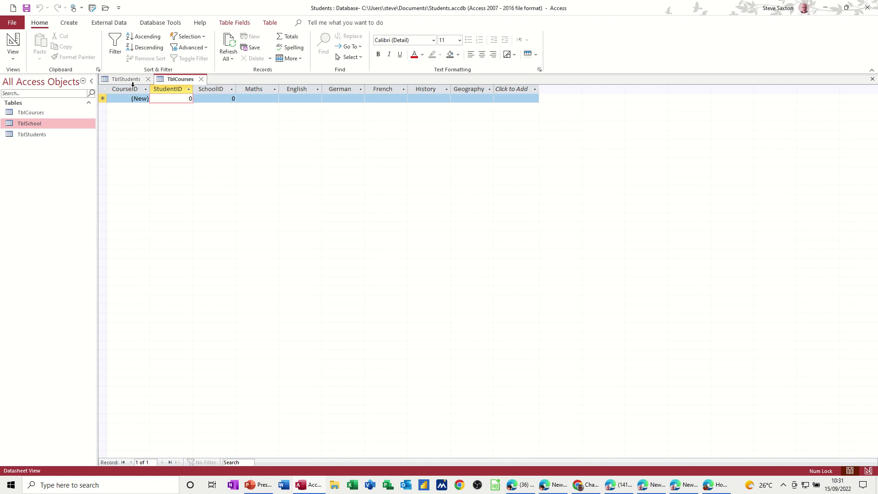
left_click(13, 44)
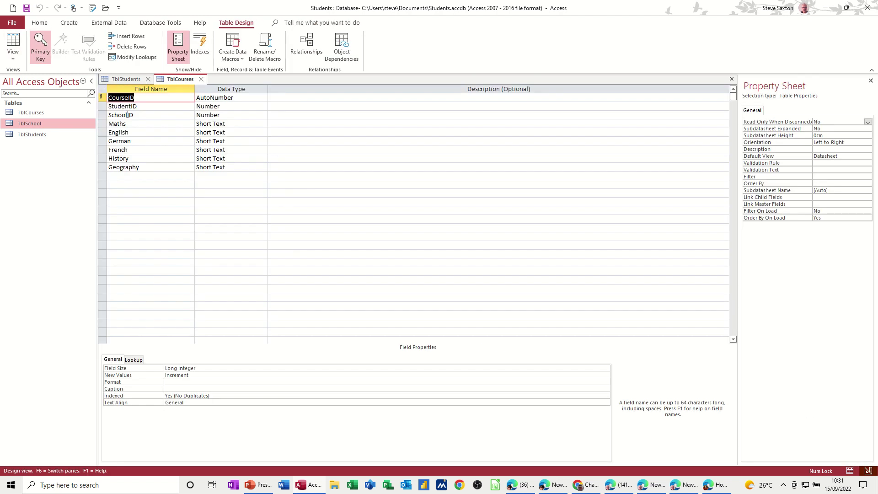
left_click(158, 105)
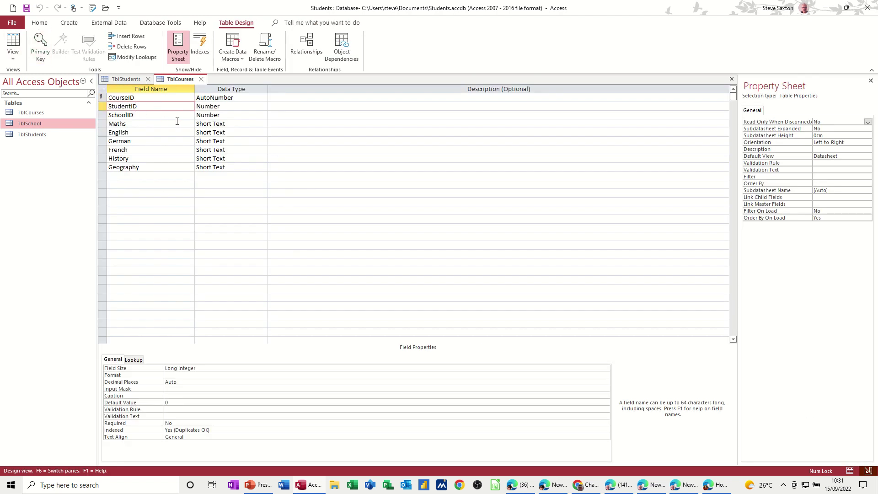
left_click(133, 360)
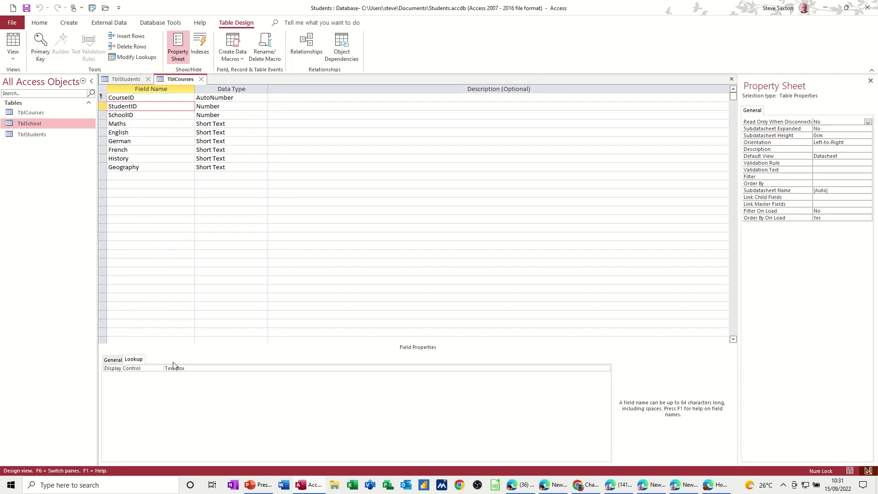
left_click(233, 106)
left_click(263, 107)
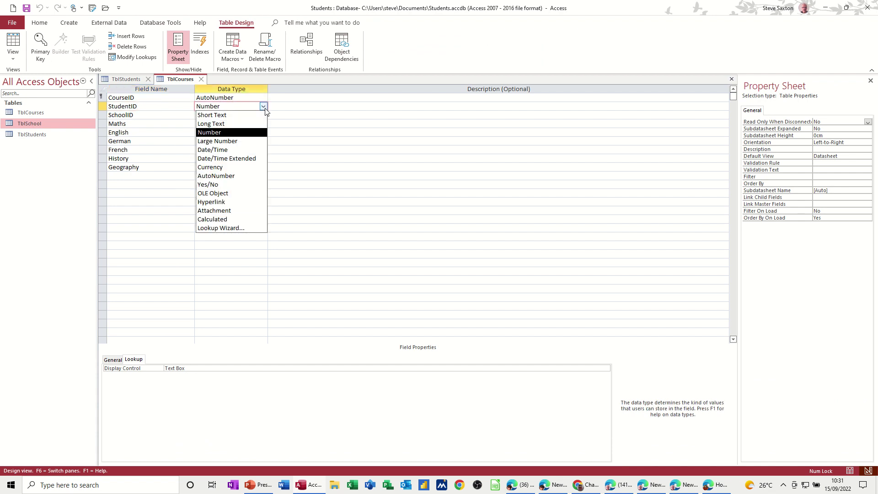
left_click(238, 230)
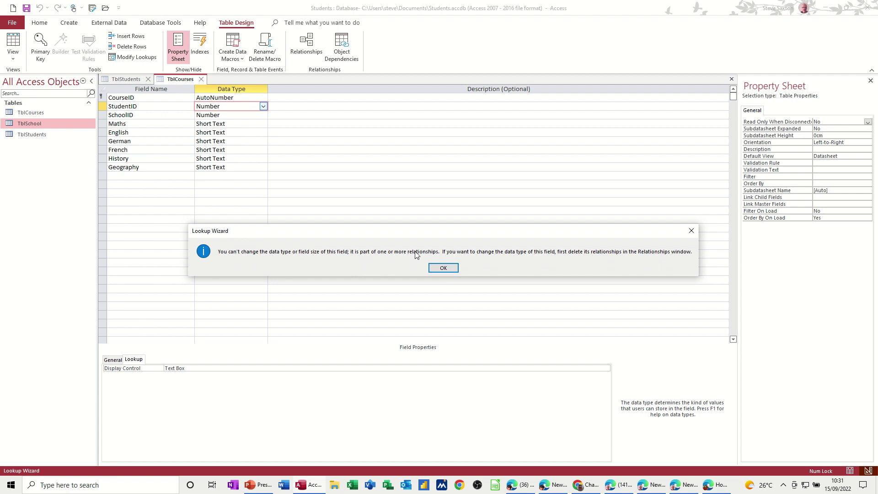
left_click(446, 268)
Step: Open Relationships and, after a table-locked error, close TblCourses without saving and close TblStudents
left_click(306, 43)
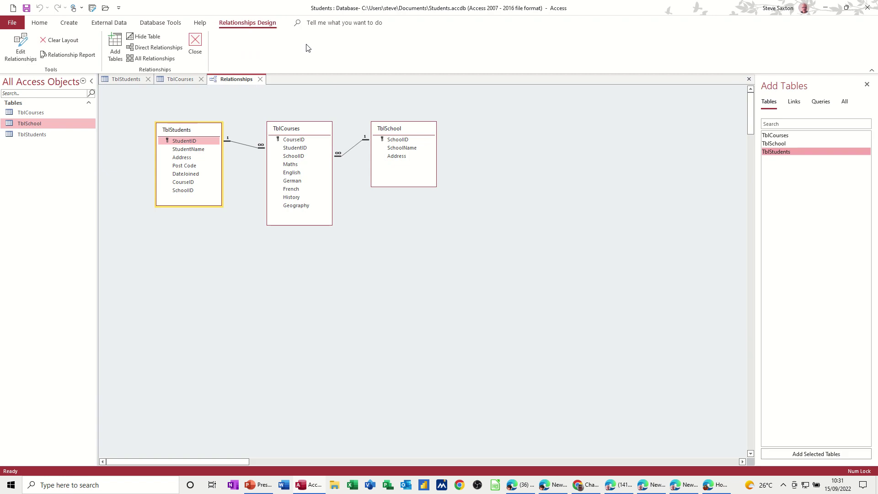
left_click(248, 145)
key("Delete")
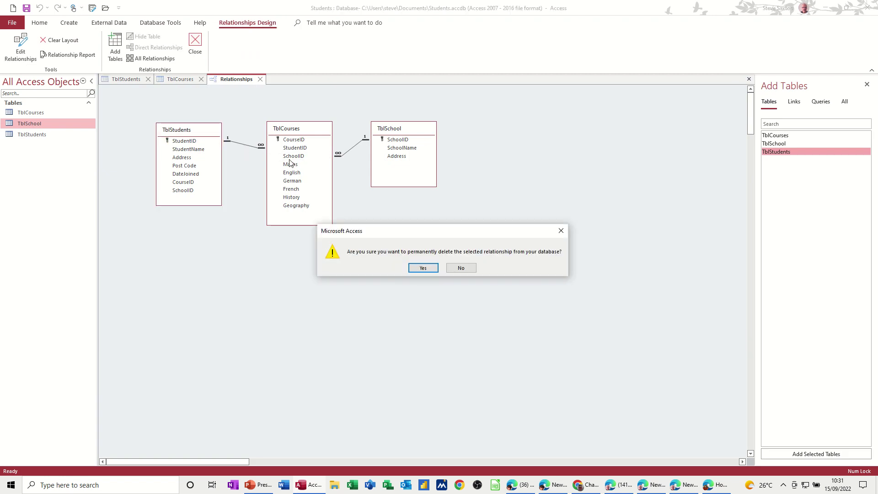
left_click(421, 269)
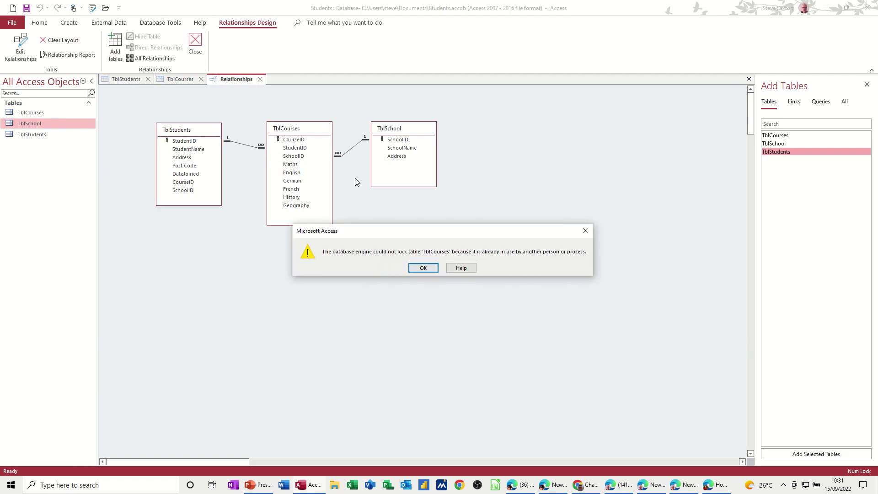
left_click(423, 269)
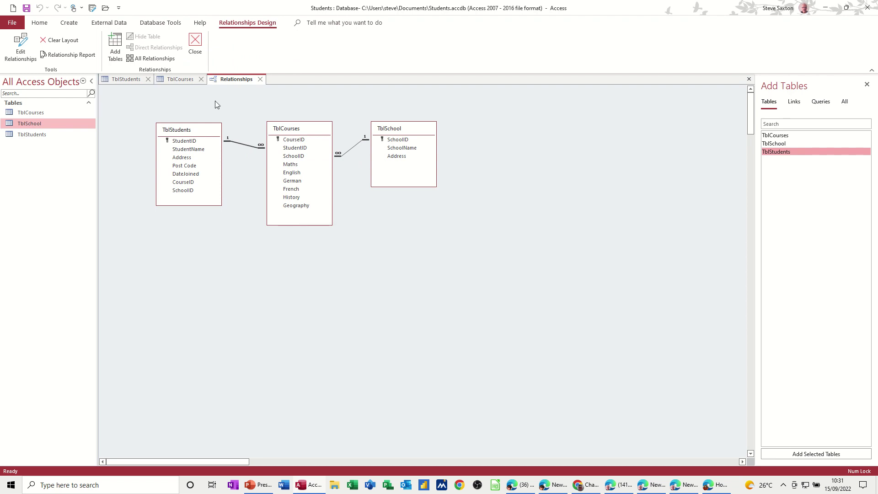
left_click(202, 80)
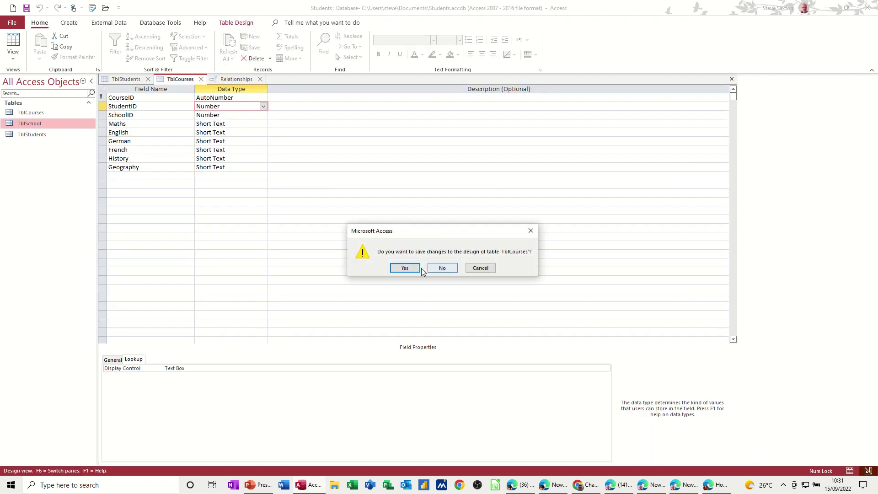
left_click(437, 270)
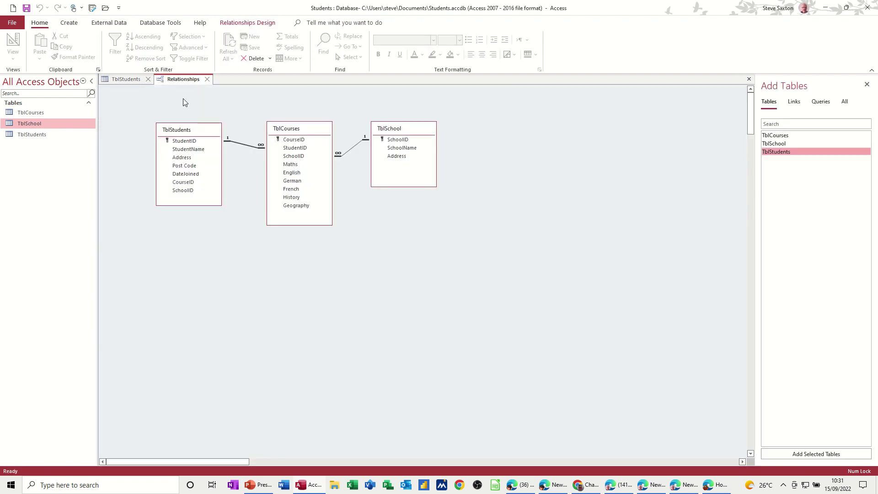
left_click(136, 79)
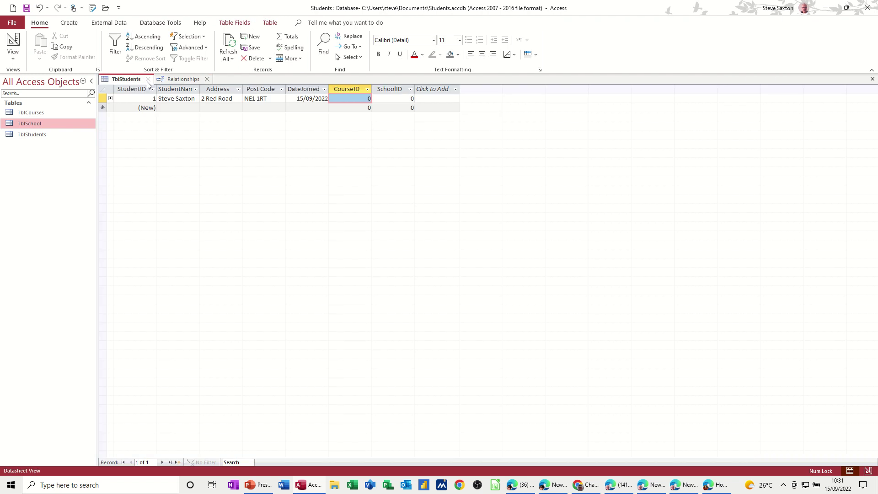
left_click(147, 80)
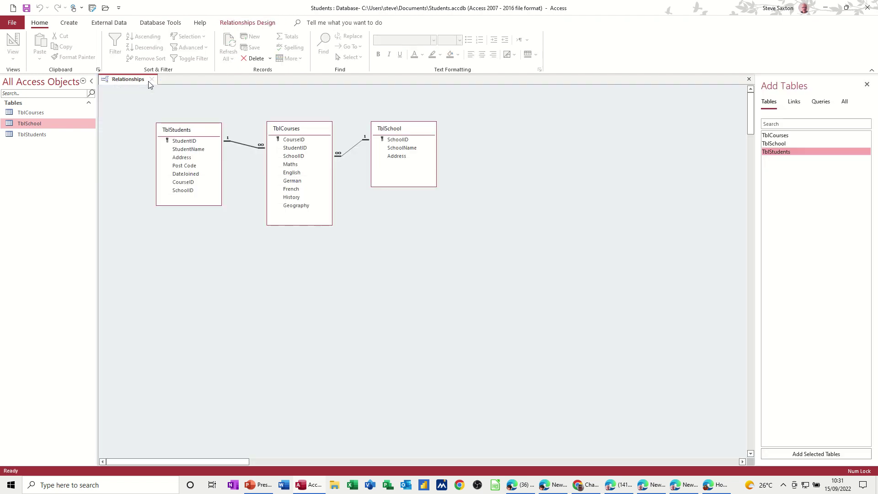
Step: Delete the TblStudents–TblCourses and TblCourses–TblSchool relationships, confirming each deletion
left_click(247, 148)
key("Delete")
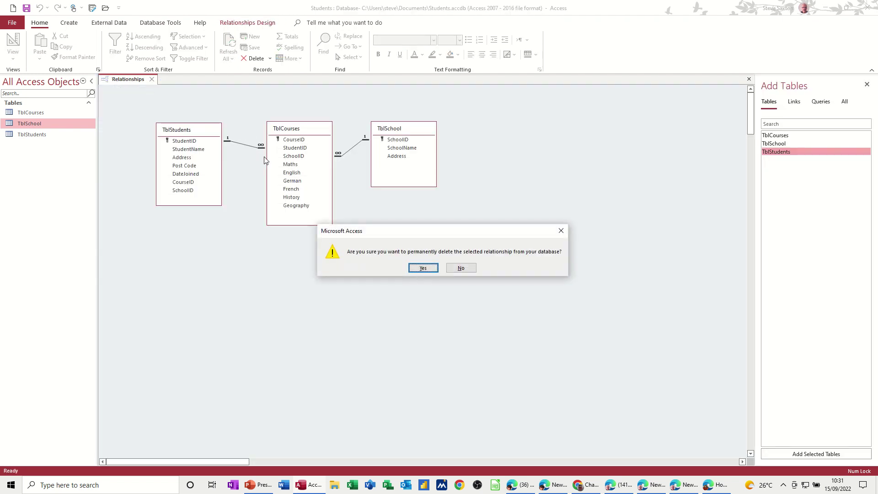
left_click(423, 269)
left_click(351, 150)
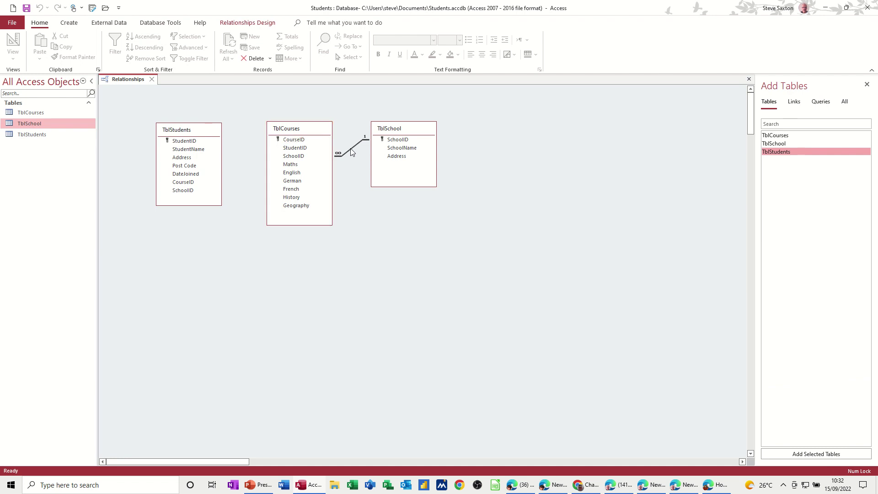
key("Delete")
left_click(417, 269)
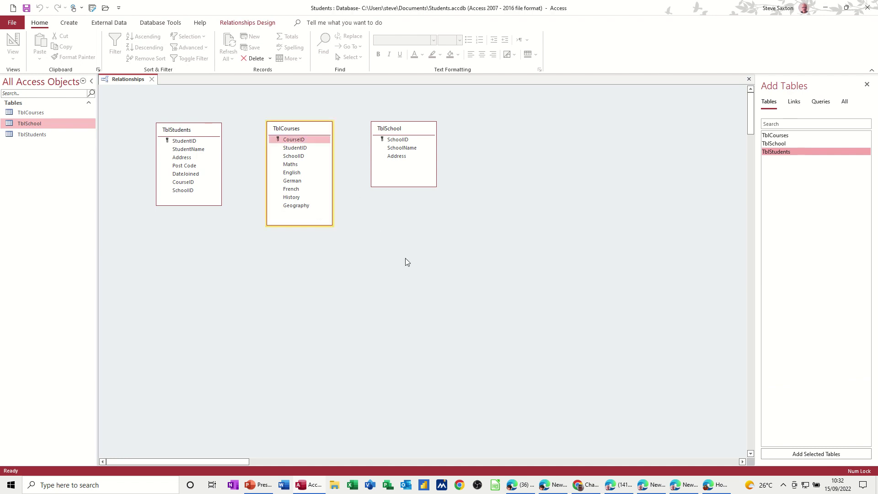
Step: Open TblCourses in Design view and launch the Lookup Wizard for its StudentID field
double_click(38, 113)
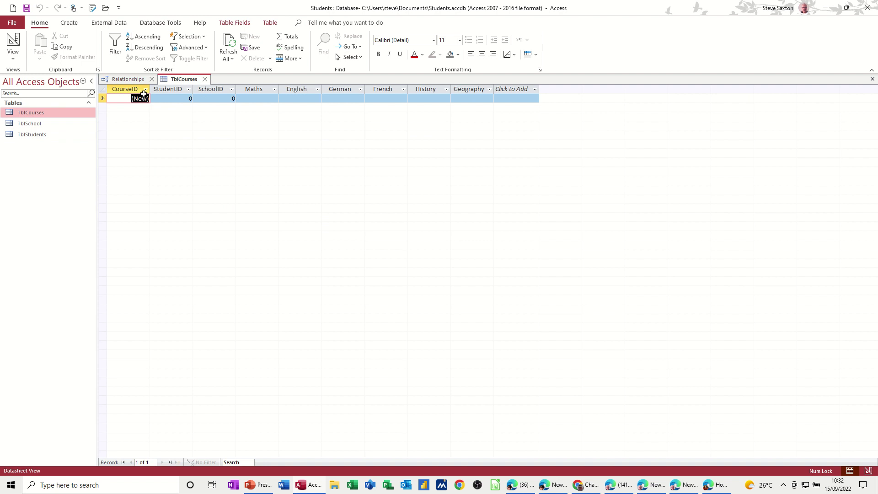
left_click(13, 42)
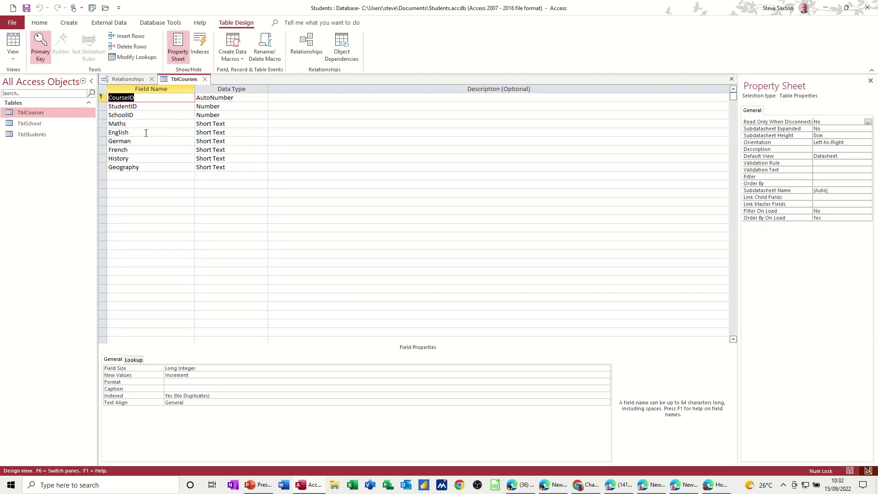
left_click(242, 108)
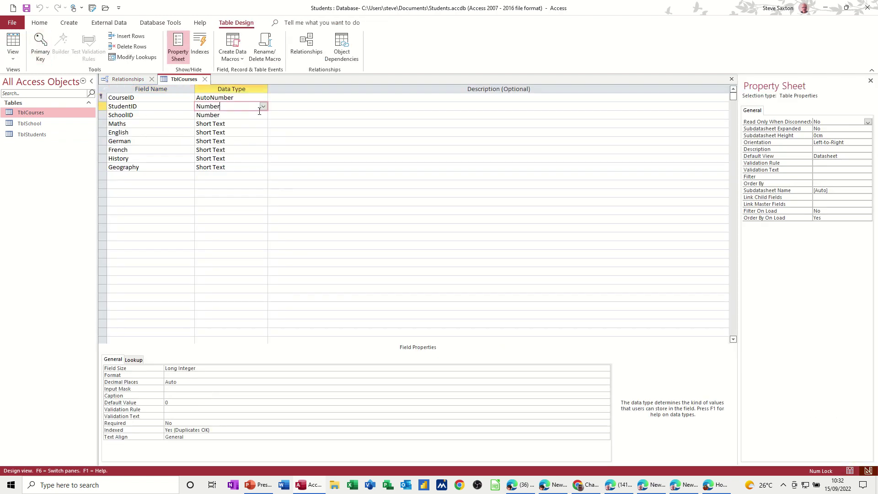
left_click(263, 107)
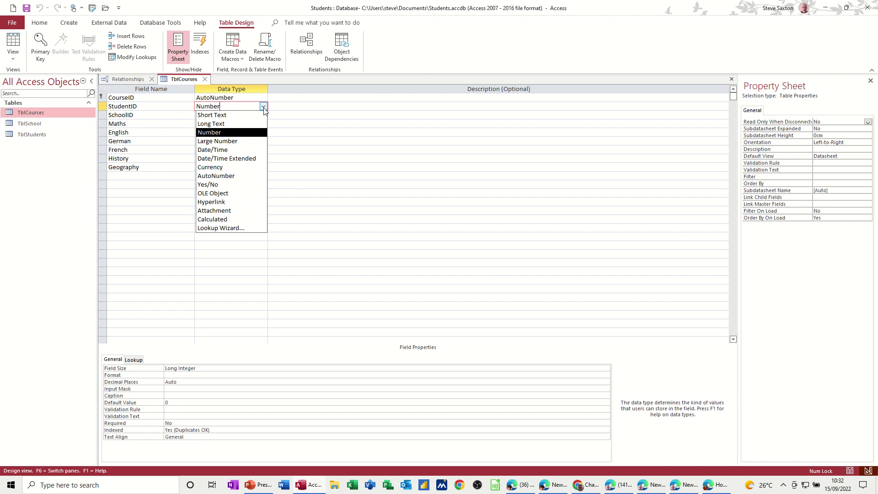
left_click(231, 228)
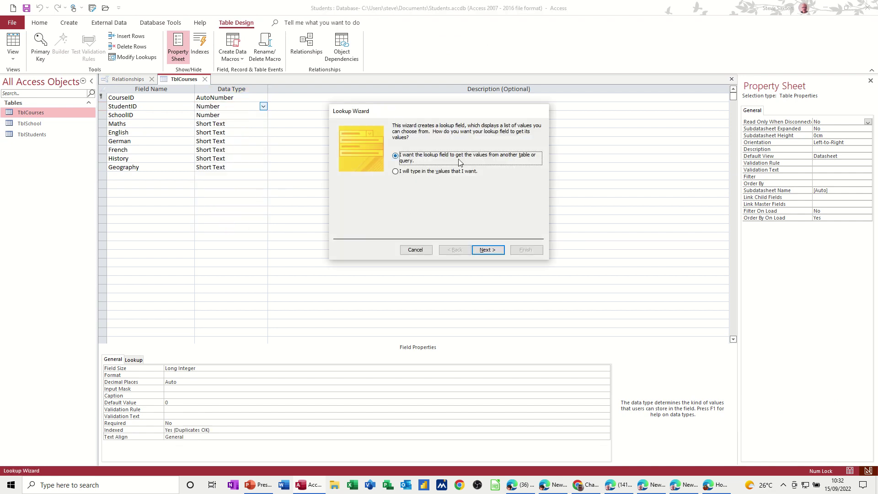
Step: Source the StudentID lookup from TblStudents, with StudentName first and then StudentID
left_click(488, 250)
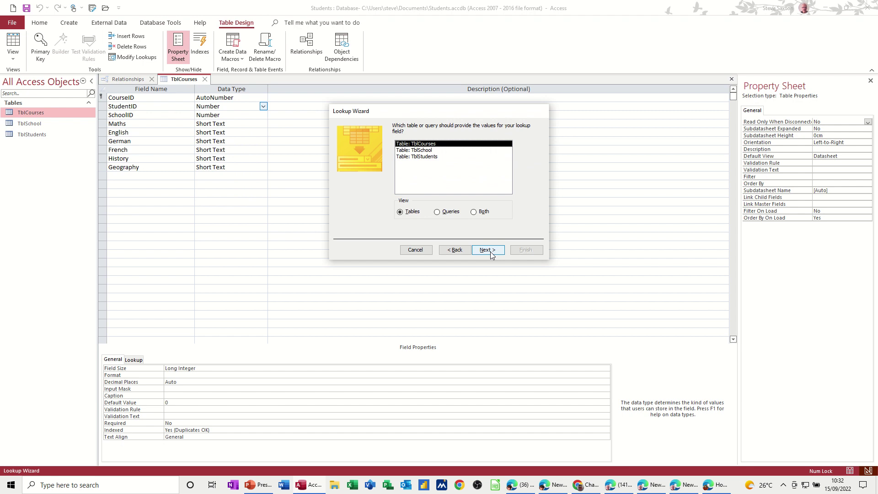
left_click(432, 158)
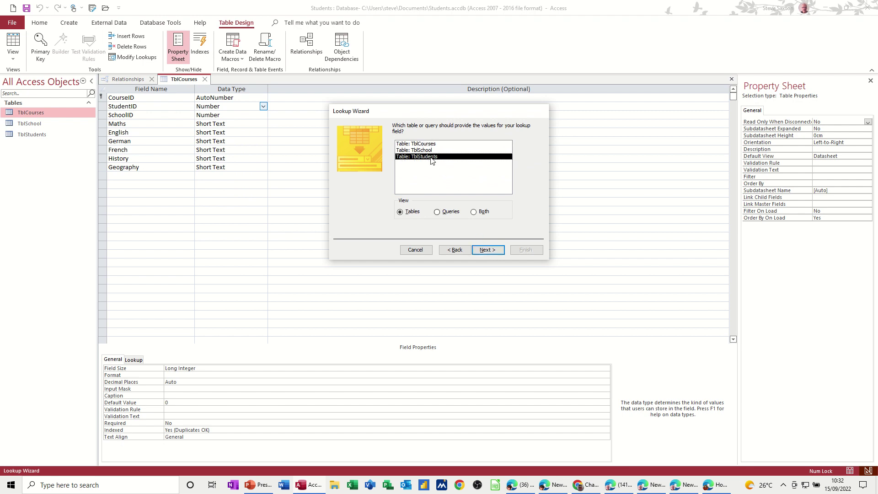
left_click(487, 251)
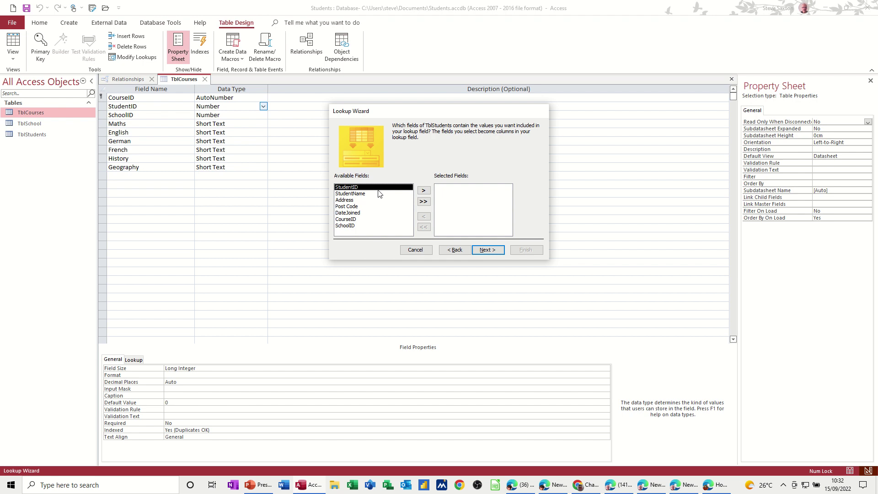
left_click(424, 191)
left_click(424, 192)
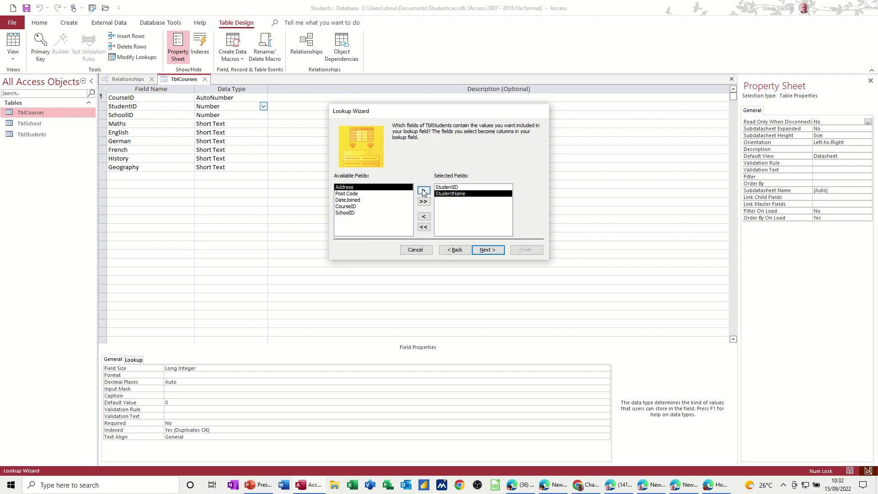
left_click(453, 188)
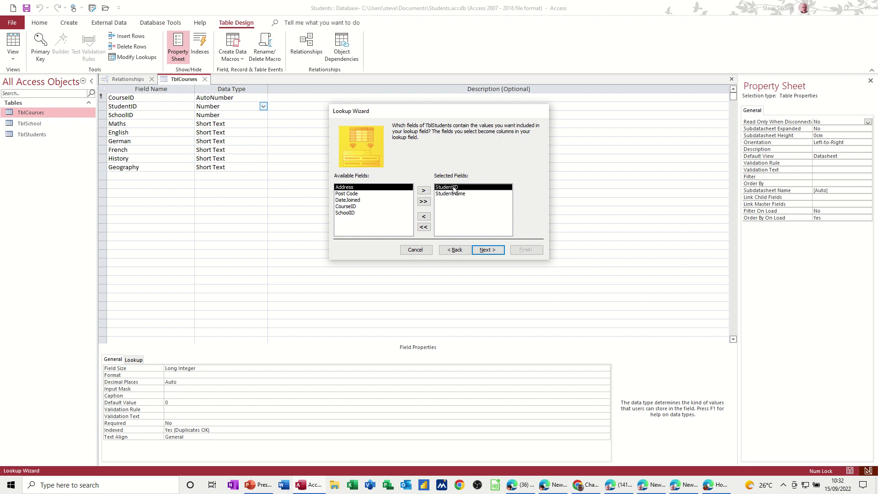
left_click(424, 217)
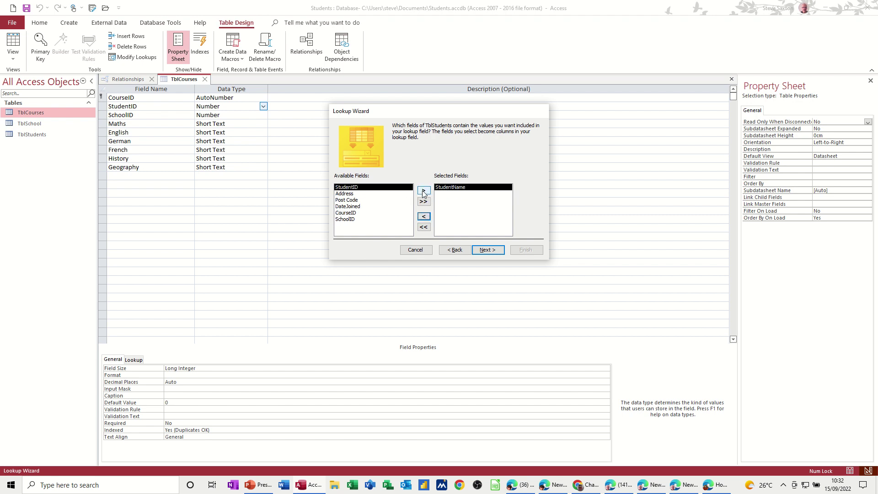
left_click(424, 191)
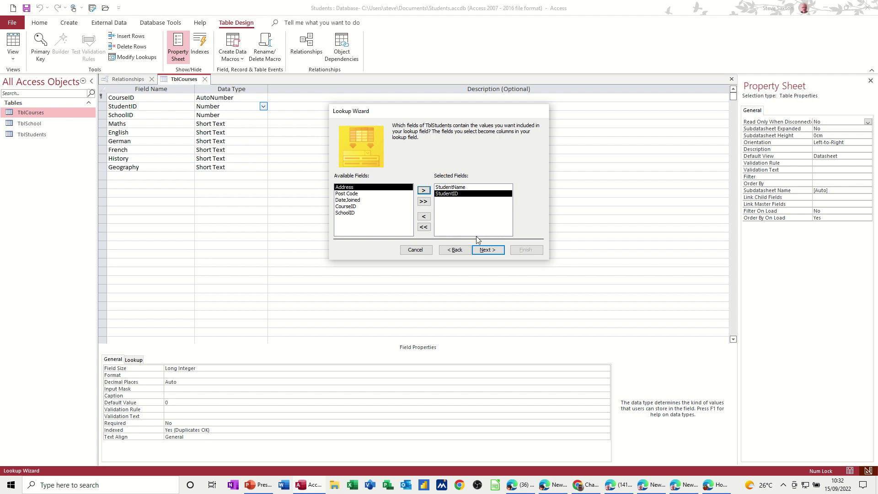
Step: Skip sorting, keep the key column hidden, enable data integrity and finish the lookup
left_click(488, 250)
left_click(488, 251)
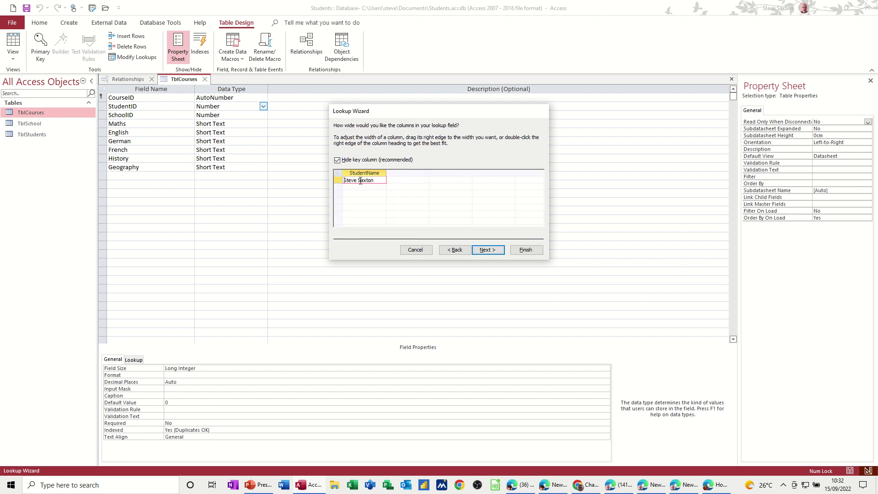
left_click(488, 250)
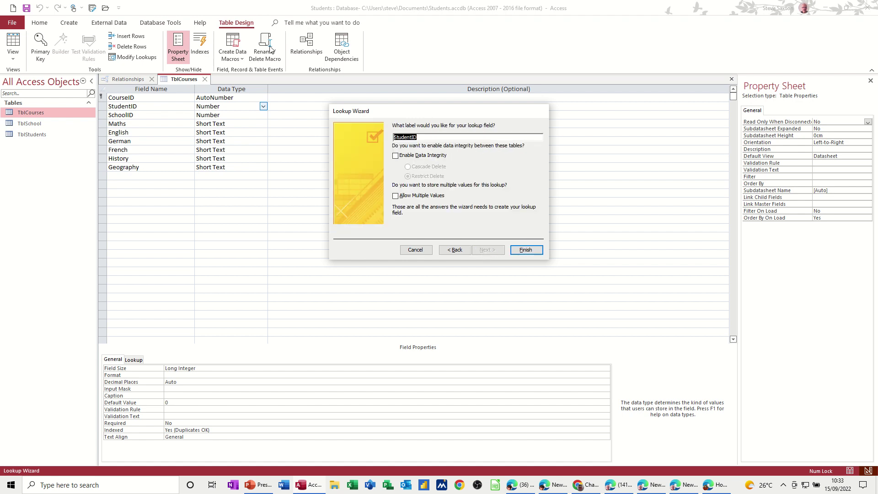
left_click(396, 156)
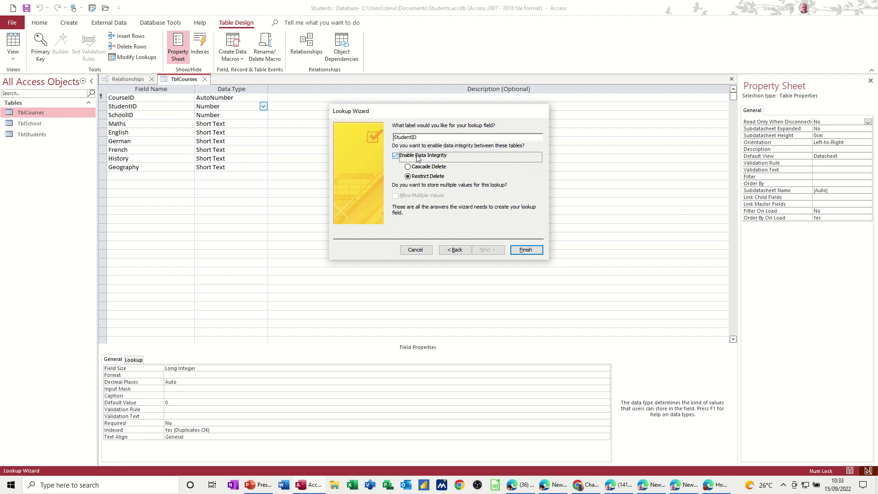
left_click(525, 250)
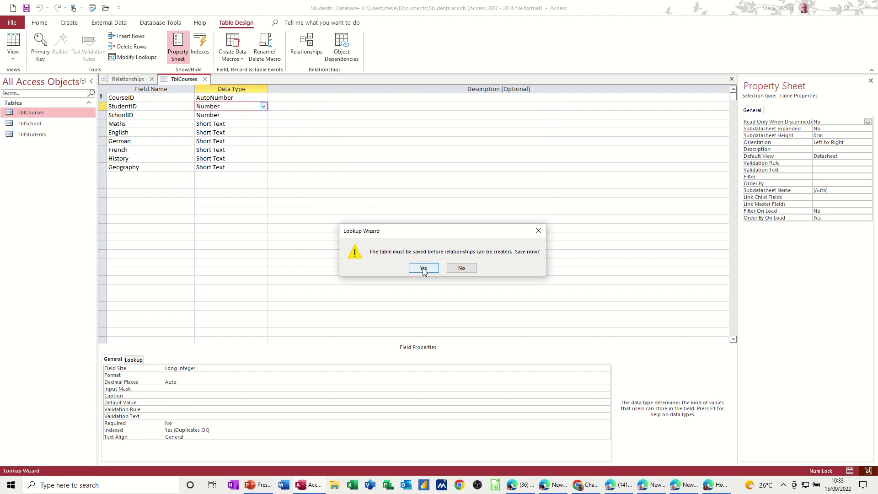
Step: Save TblCourses, then close its design and the Relationships tab, saving the layout
left_click(424, 269)
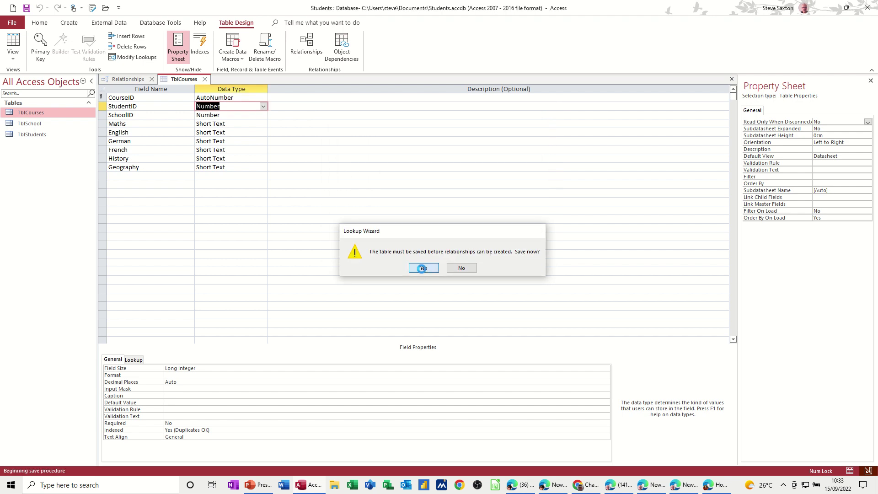
left_click(303, 41)
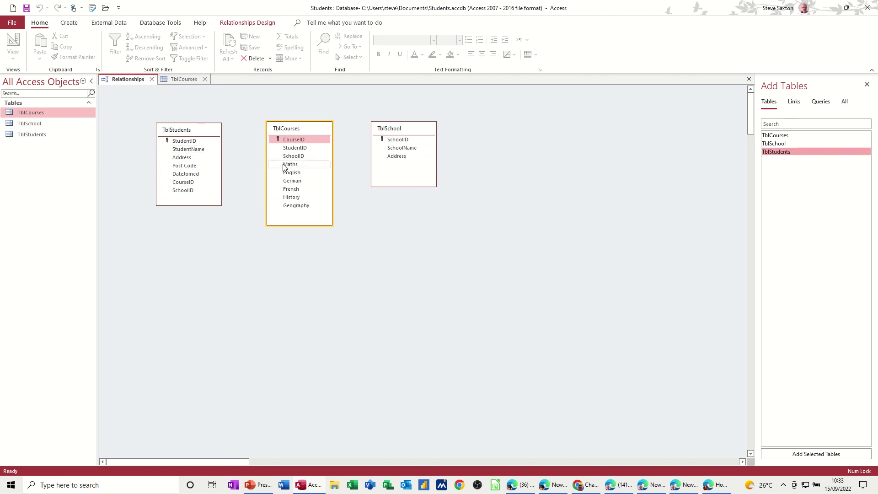
left_click(185, 80)
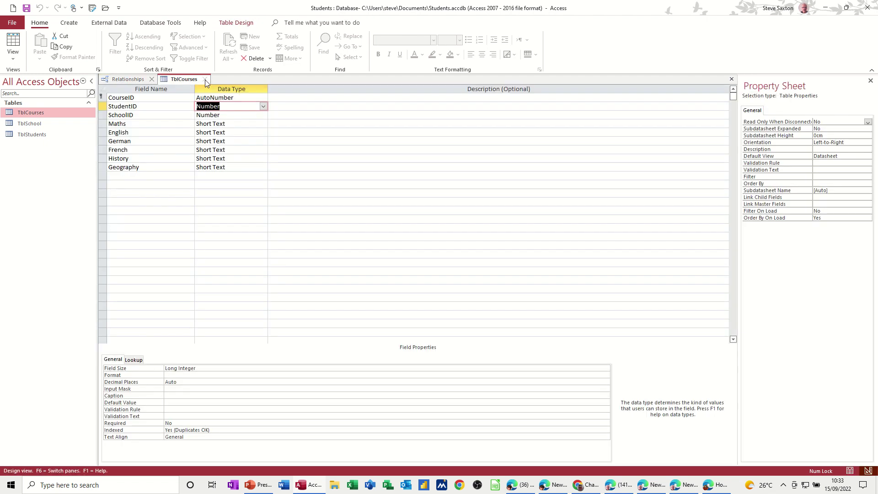
left_click(205, 80)
left_click(152, 81)
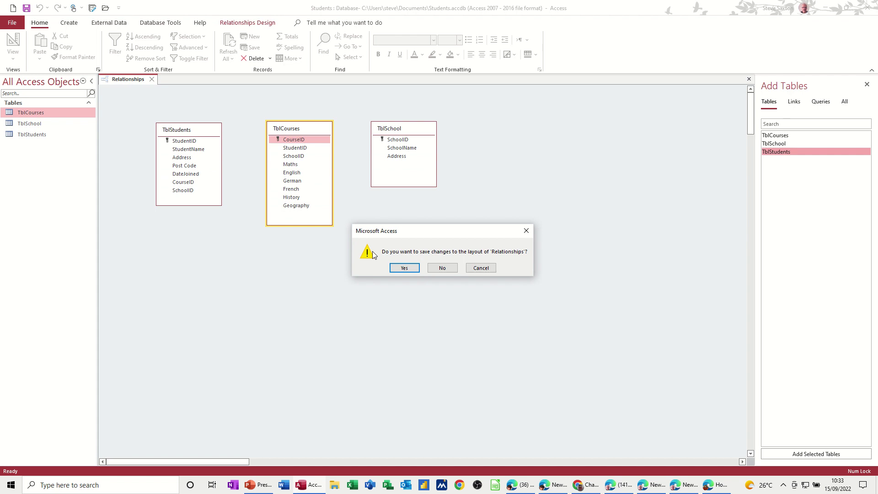
left_click(410, 271)
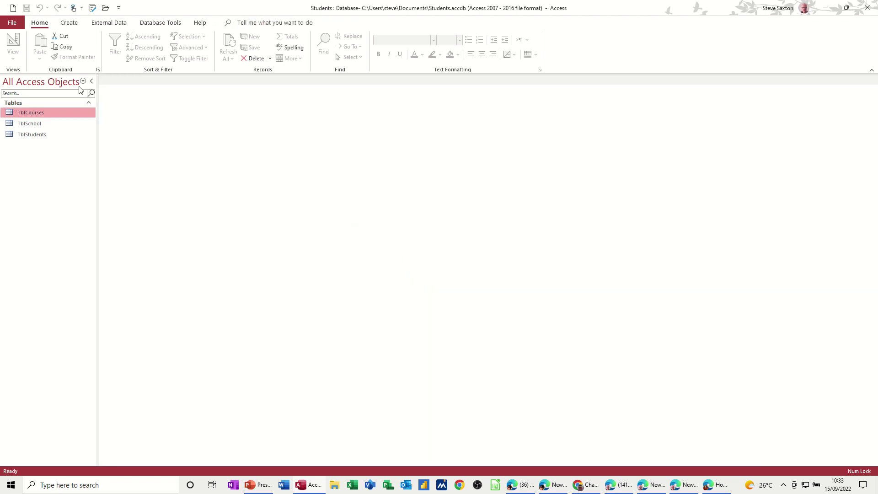
Step: Reopen Relationships, nudge TblCourses slightly down-left, and save the layout on closing
left_click(160, 23)
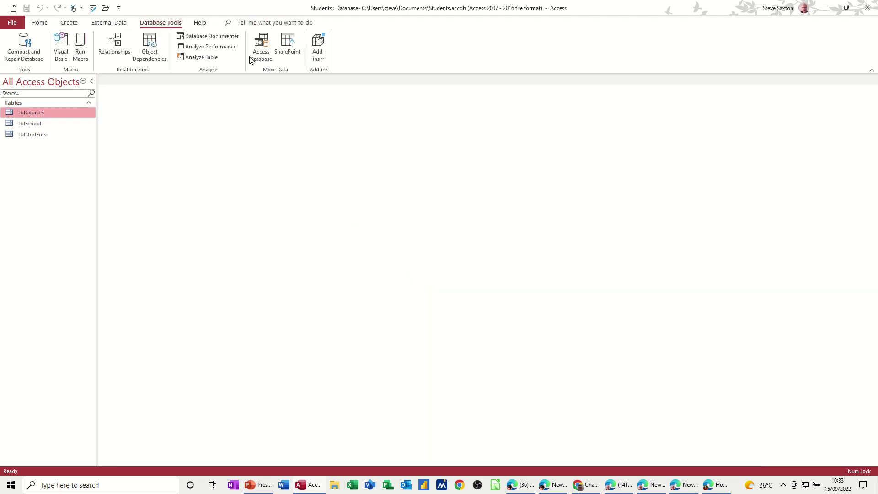
left_click(115, 44)
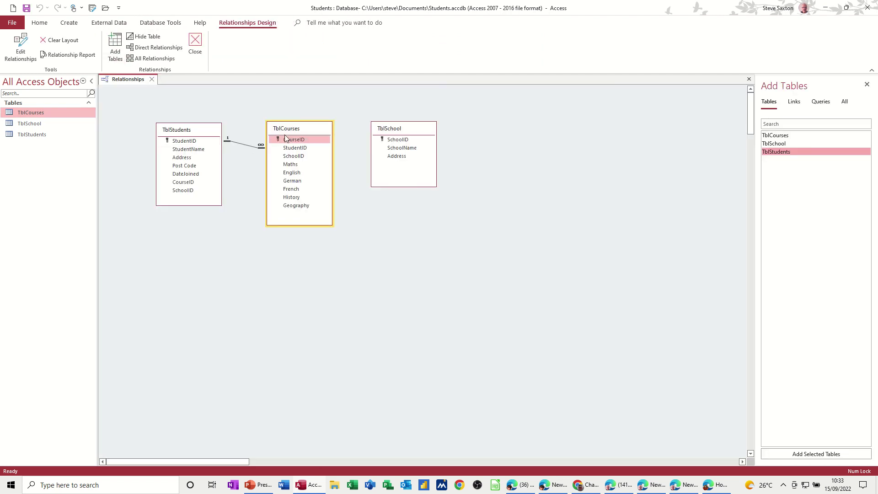
mouse_move(291, 131)
left_mouse_down()
mouse_move(295, 123)
mouse_move(290, 160)
mouse_move(283, 136)
left_mouse_up()
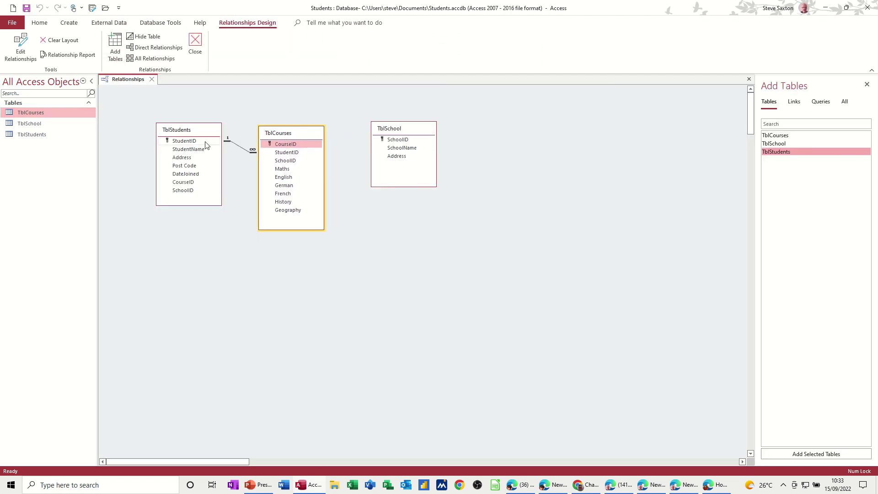
left_click(153, 80)
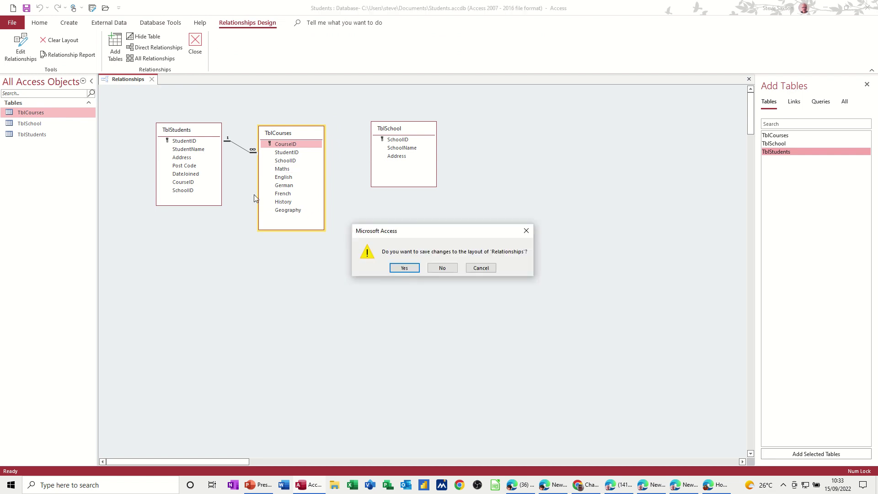
left_click(405, 269)
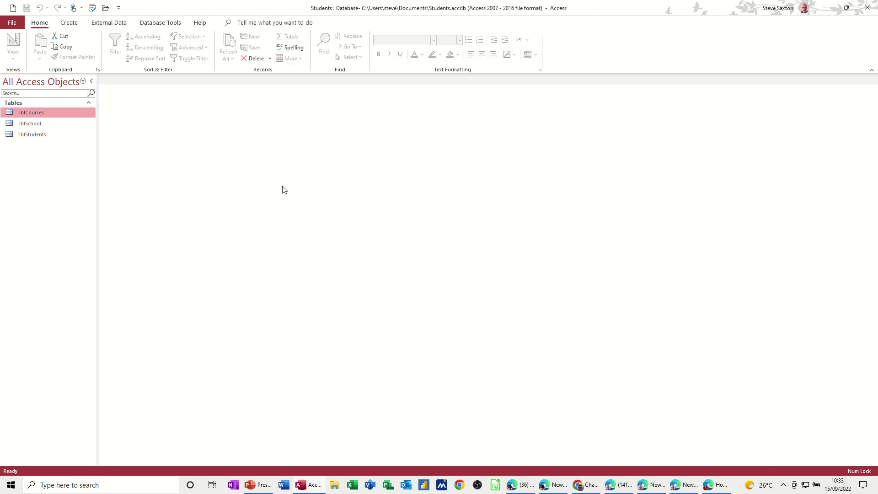
right_click(28, 113)
Step: Open TblCourses in Design view and review StudentID's Lookup tab settings
left_click(58, 135)
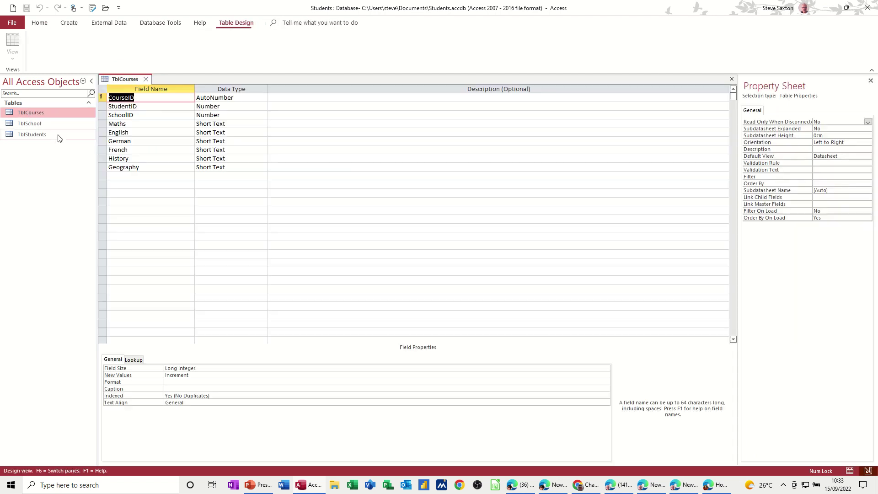
left_click(156, 105)
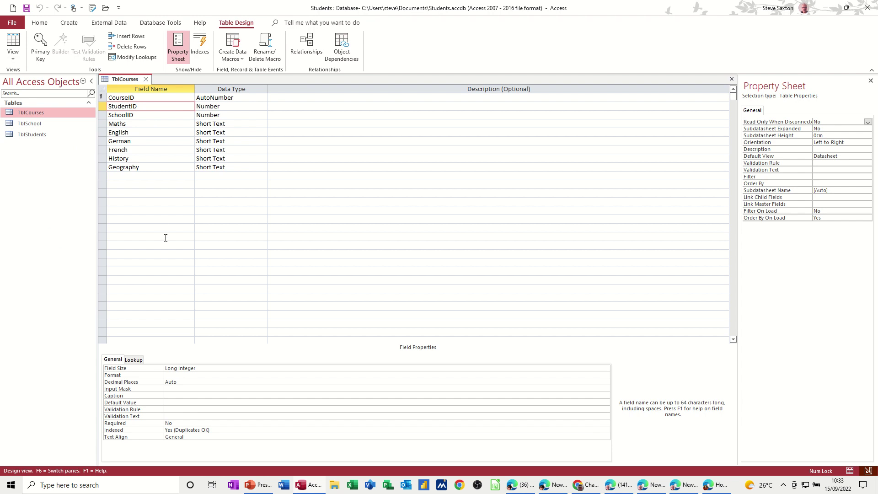
left_click(135, 359)
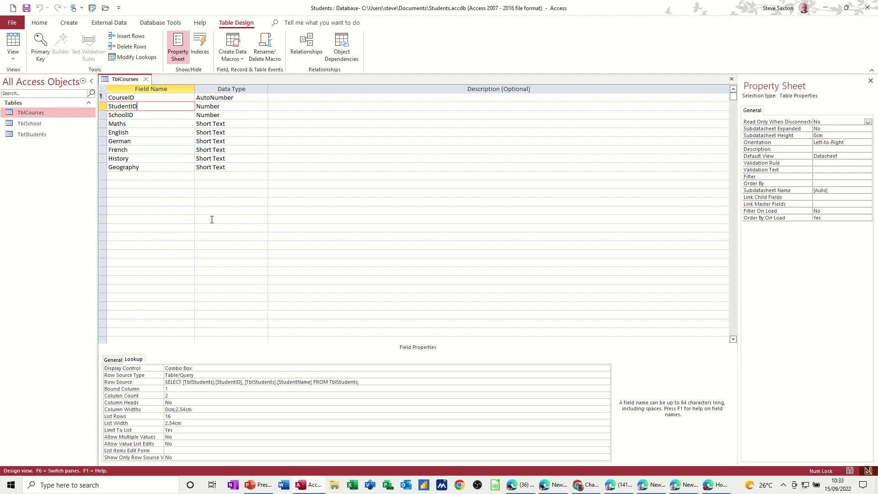
Step: Launch the Lookup Wizard for the SchoolID field's data type
left_click(152, 115)
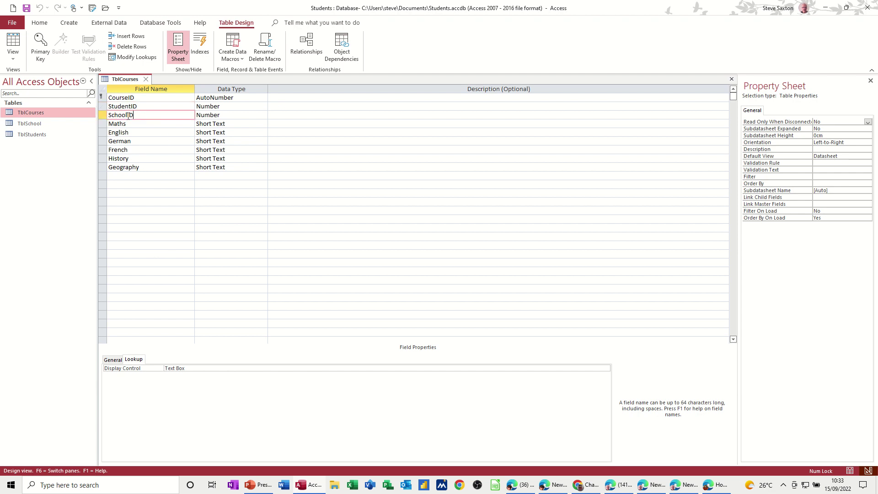
left_click(237, 116)
left_click(263, 116)
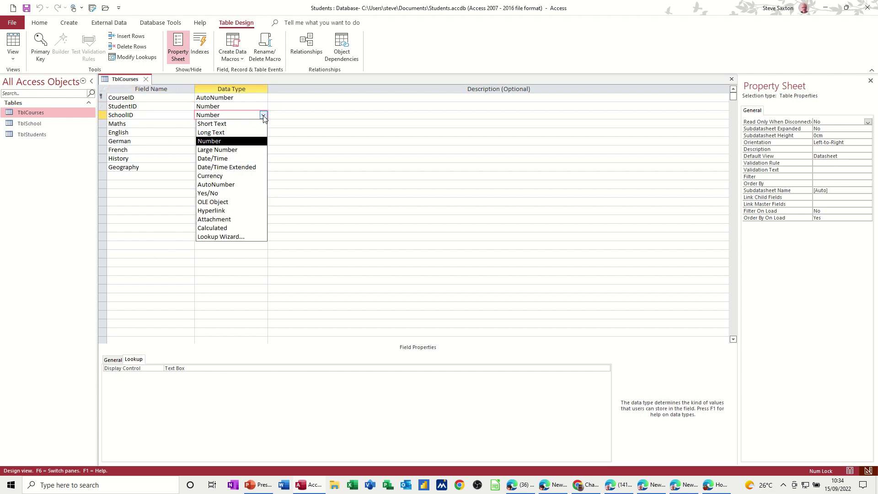
left_click(236, 237)
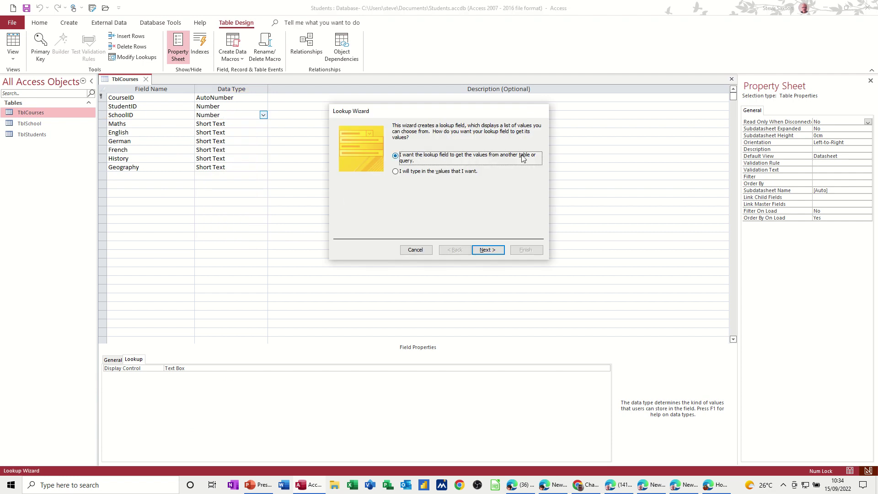
Step: Source the SchoolID lookup from TblSchool, adding SchoolName and SchoolID as columns
left_click(493, 254)
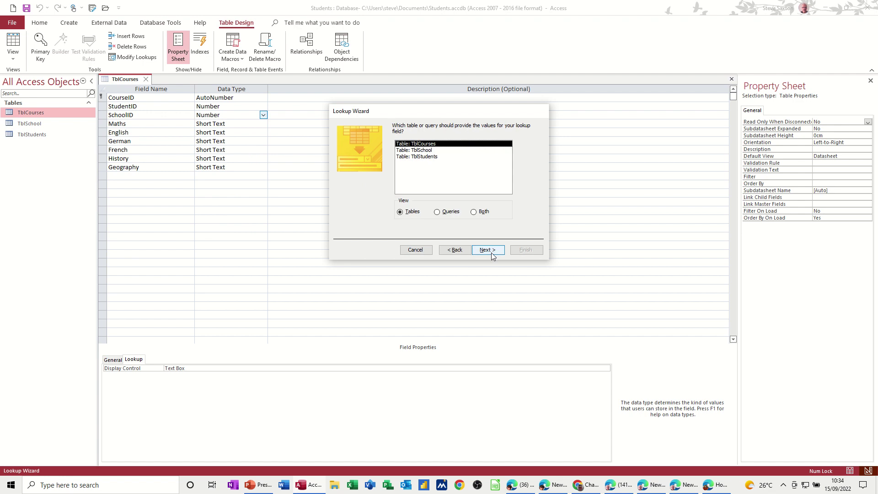
left_click(426, 150)
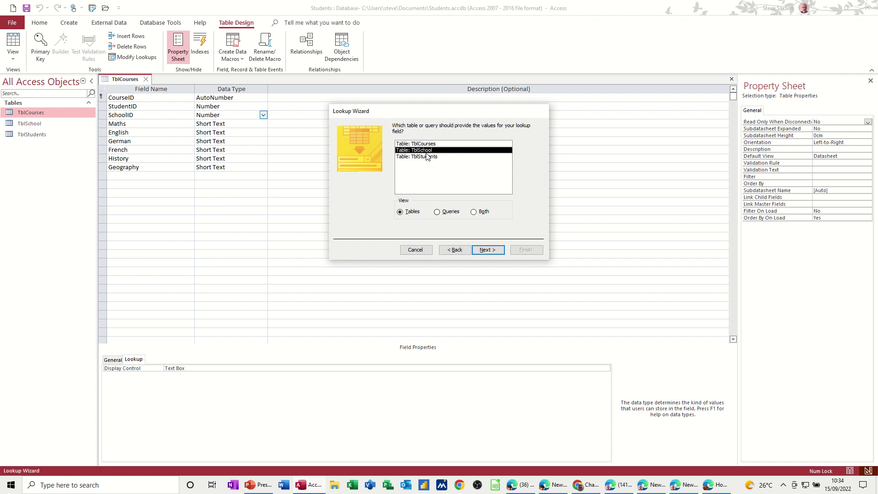
left_click(493, 250)
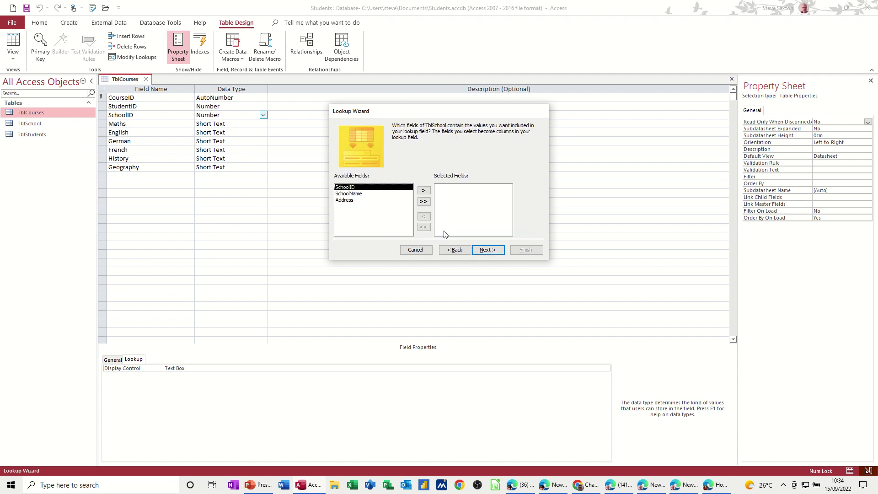
left_click(361, 195)
left_click(423, 191)
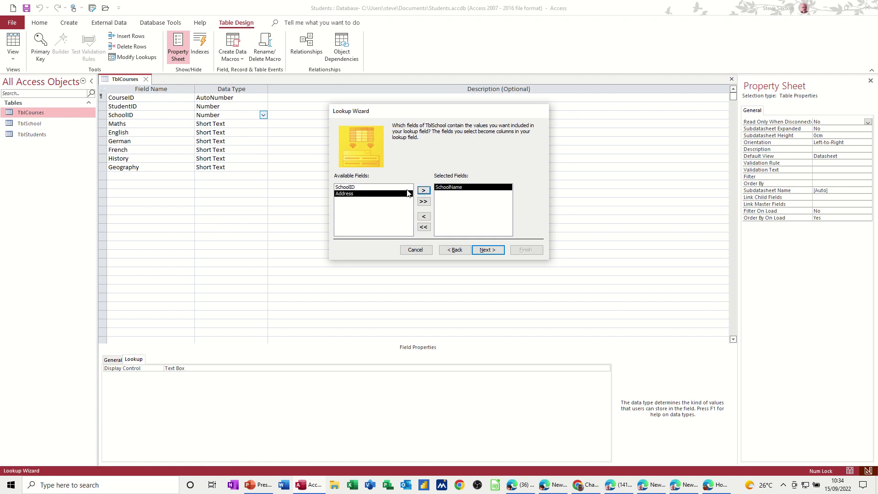
left_click(363, 187)
left_click(423, 190)
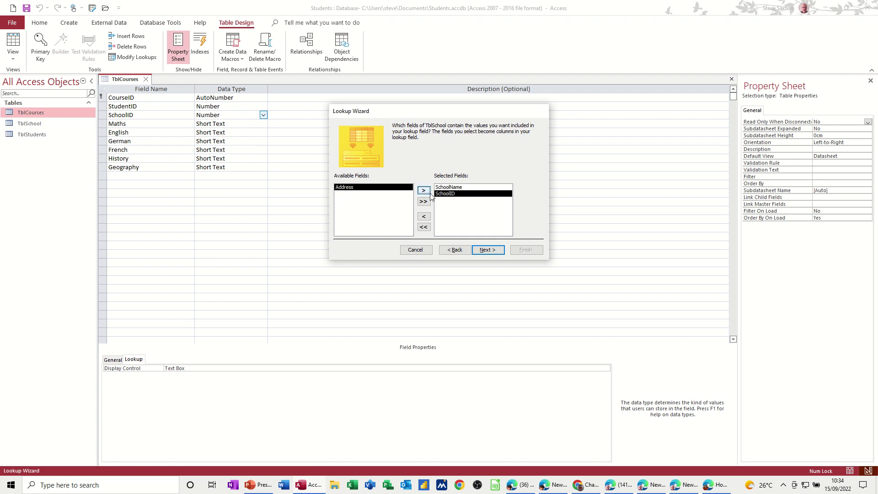
Step: Skip sorting, hide the key column, enable data integrity, finish, save and close TblCourses
left_click(486, 252)
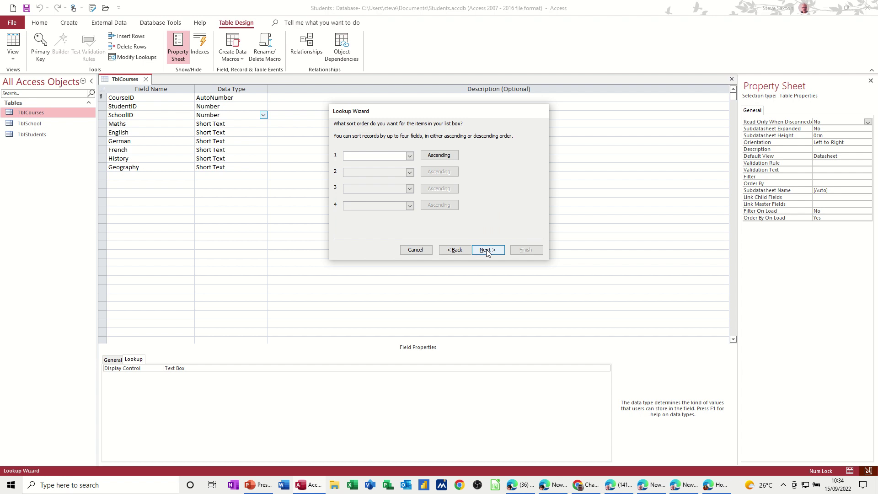
left_click(487, 251)
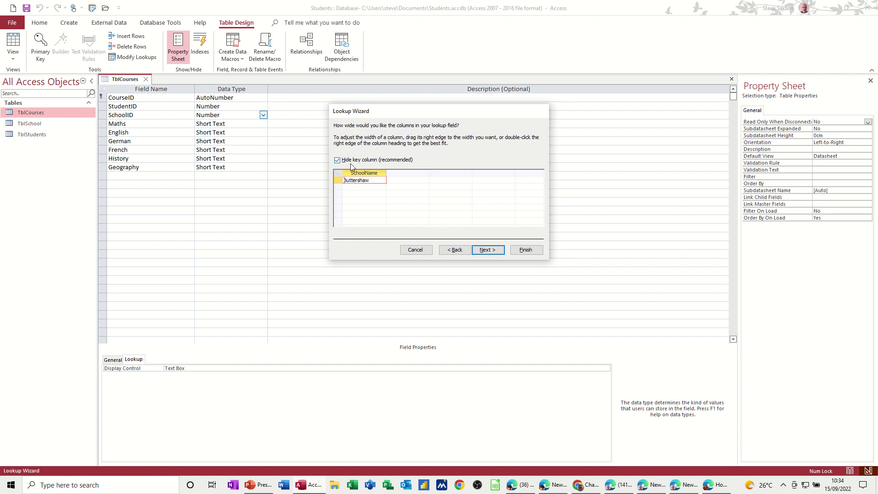
left_click(487, 250)
left_click(396, 156)
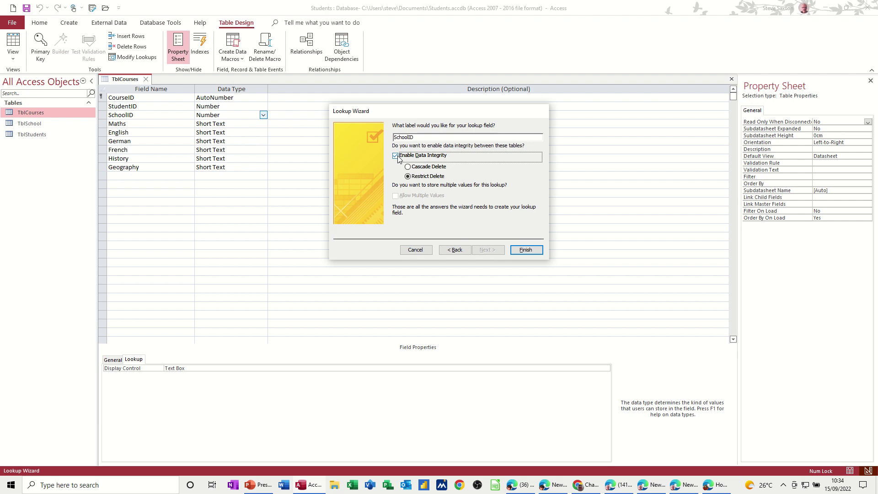
left_click(519, 250)
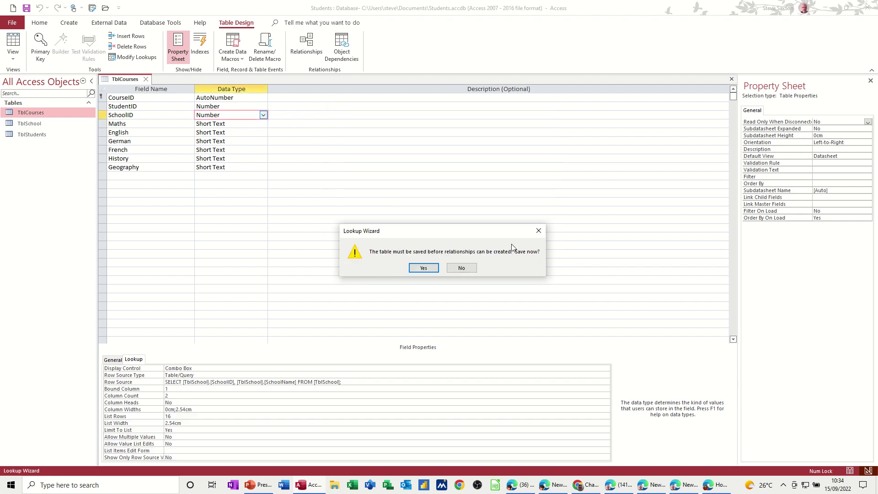
left_click(423, 267)
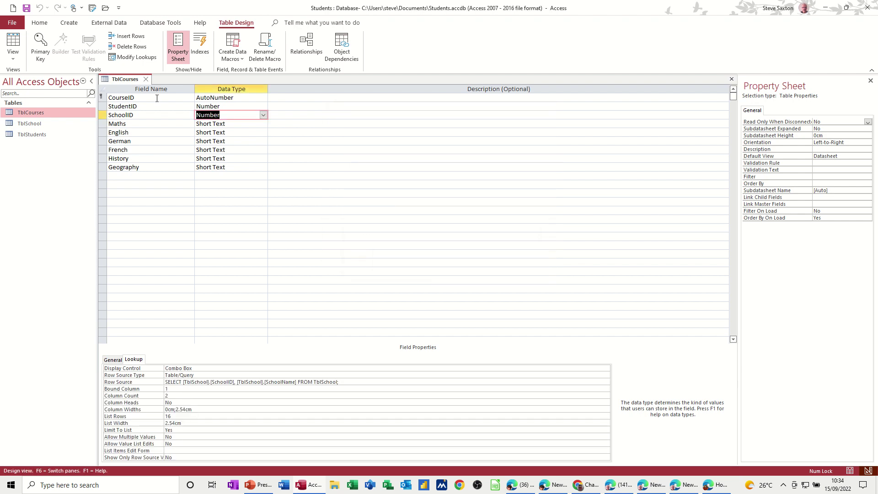
left_click(145, 79)
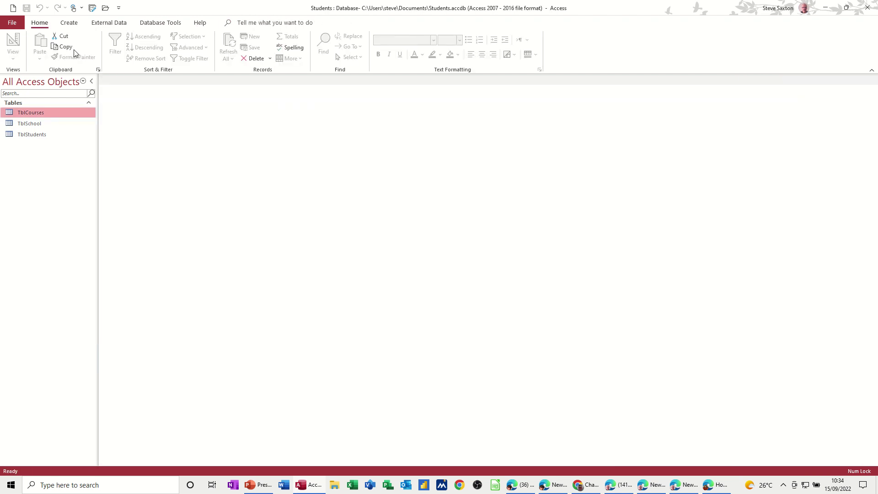
Step: Reopen Relationships, nudge TblSchool and TblStudents into place, and save the layout when closing
left_click(158, 23)
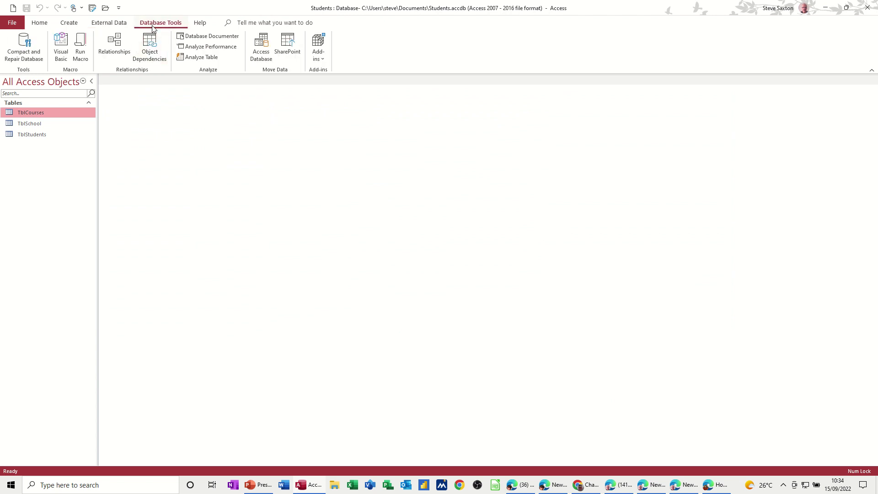
left_click(115, 47)
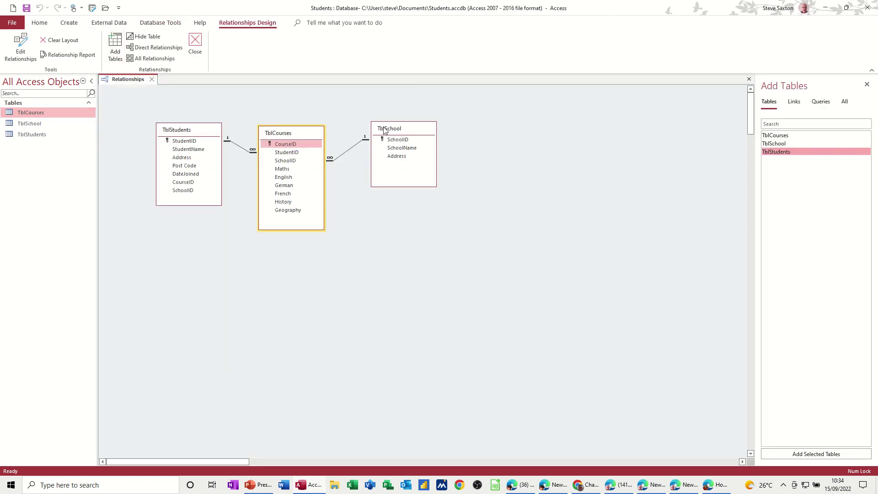
left_click_drag(385, 129, 374, 135)
left_click(205, 132)
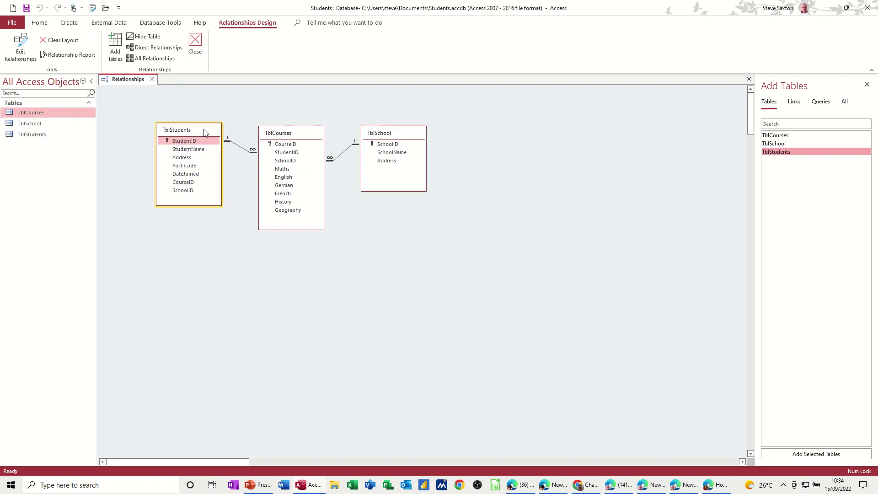
left_click_drag(205, 132, 207, 137)
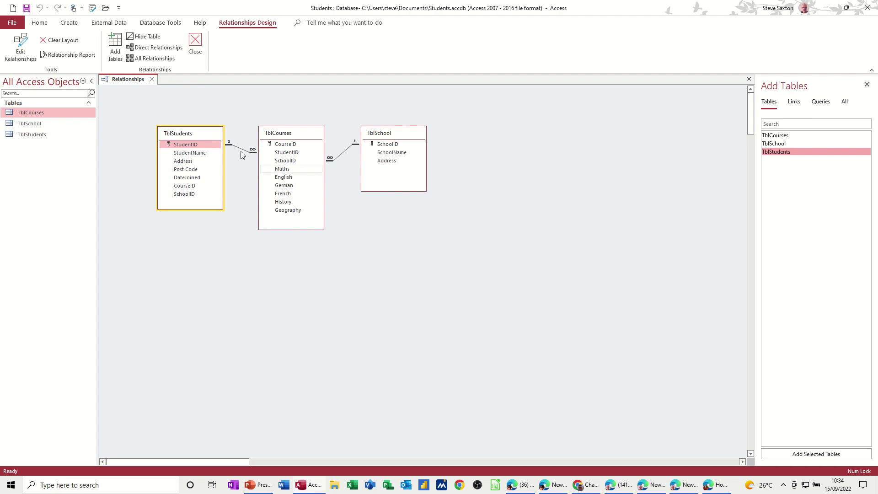
left_click(152, 80)
left_click(403, 269)
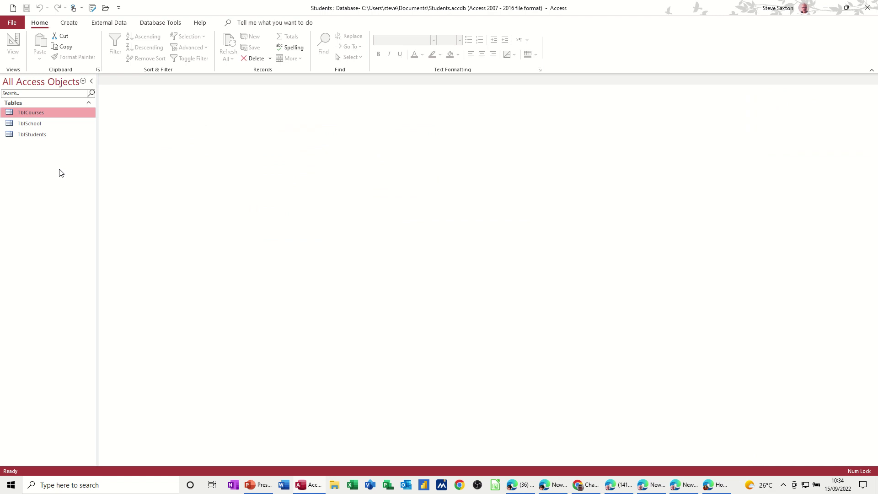
Step: Open the TblCourses datasheet and check the StudentID and SchoolID dropdown lists
double_click(35, 114)
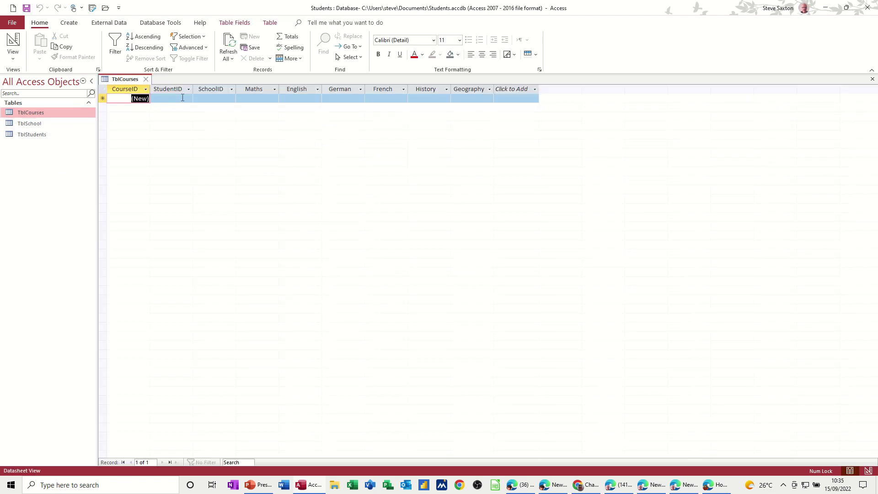
left_click(181, 100)
left_click(188, 99)
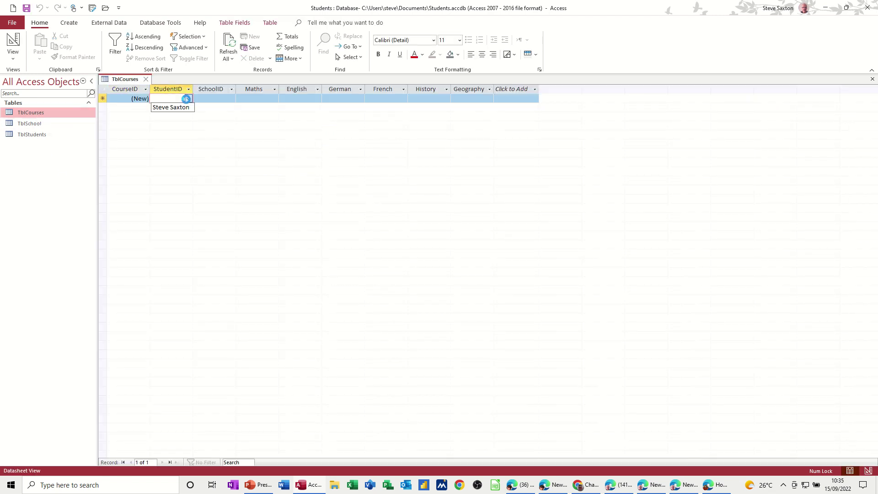
left_click(204, 98)
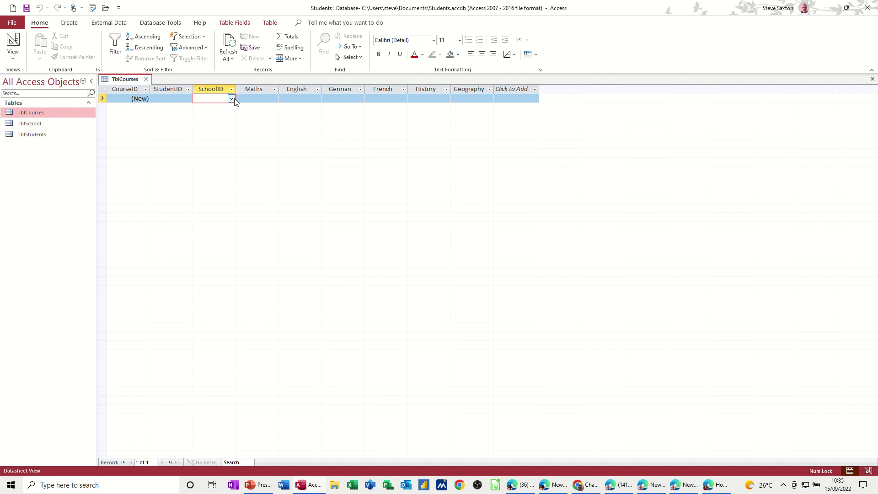
left_click(232, 99)
left_click(232, 102)
Step: Open TblStudents, inspect its CourseID value, and compare it with TblCourses
left_click(38, 136)
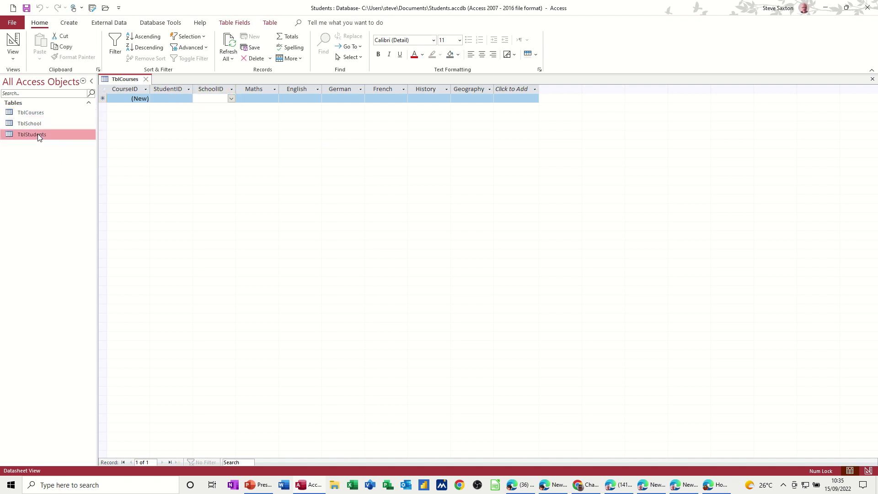
double_click(37, 134)
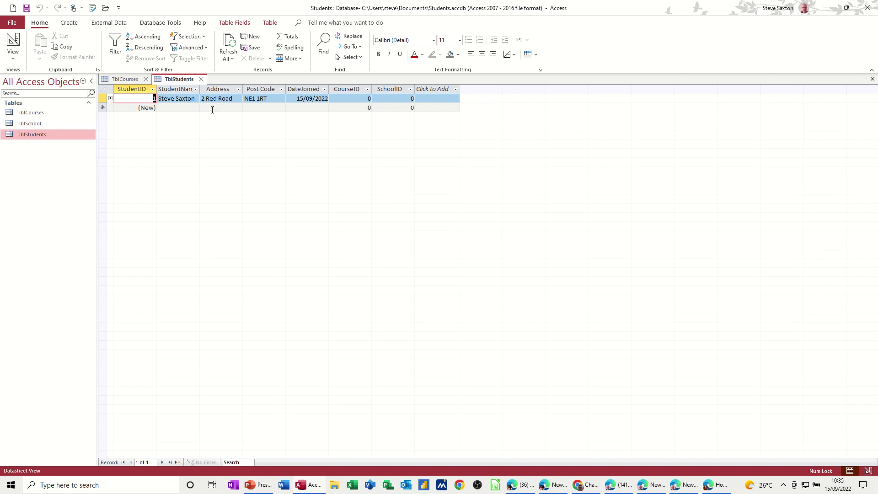
left_click(360, 98)
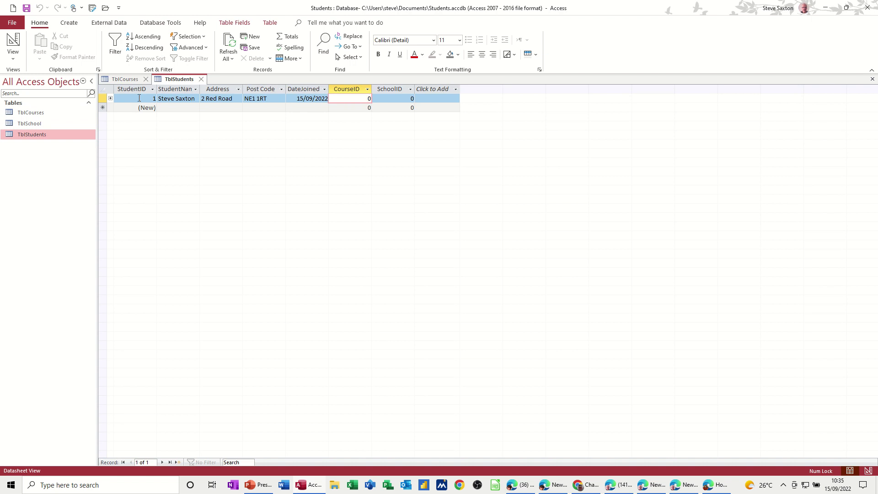
left_click(123, 79)
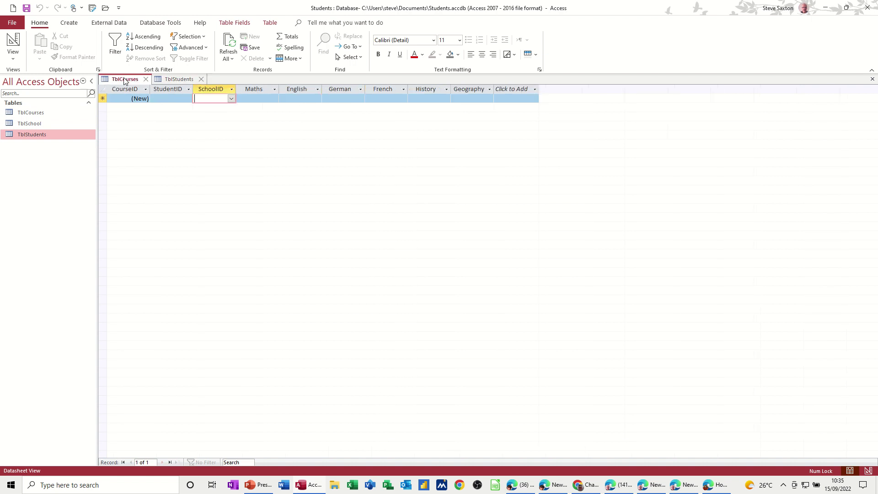
left_click(175, 79)
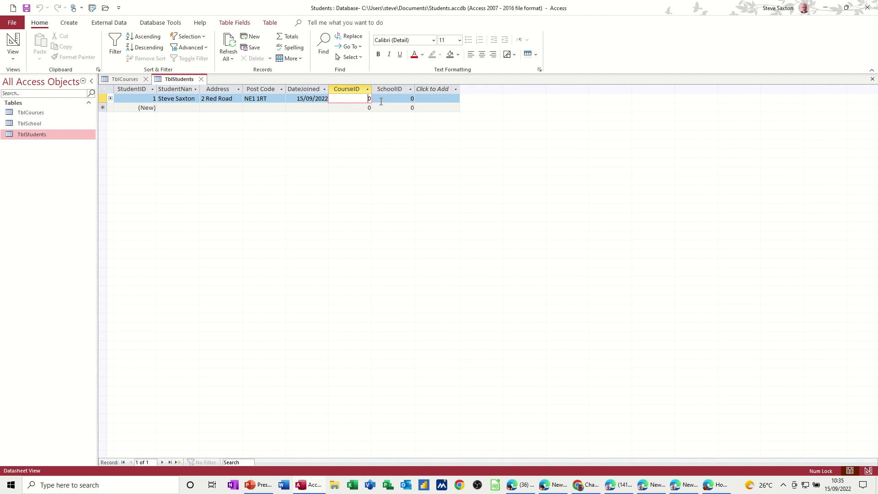
Step: Delete TblStudents' CourseID and SchoolID fields, confirming both prompts, and close its design
left_click(145, 79)
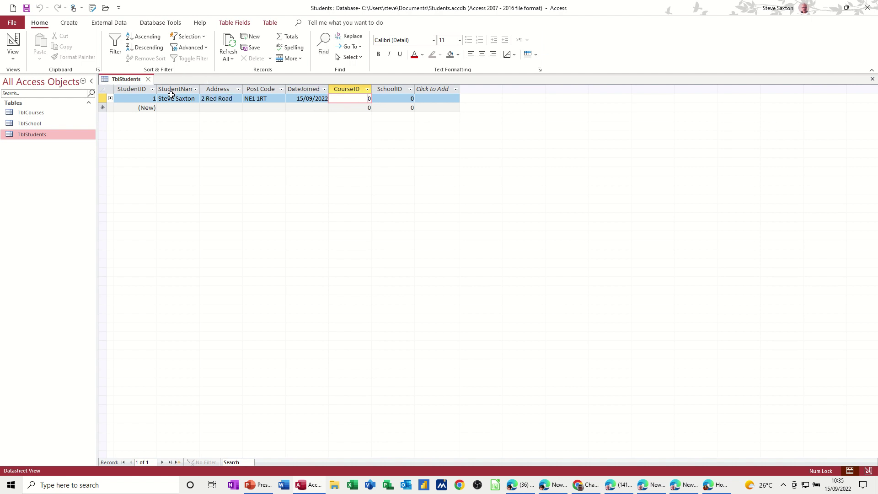
left_click(12, 42)
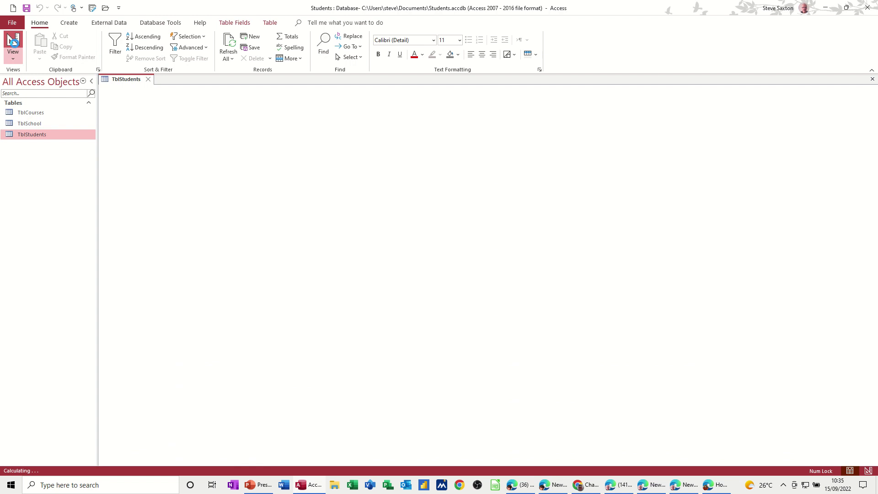
left_click_drag(104, 140, 101, 146)
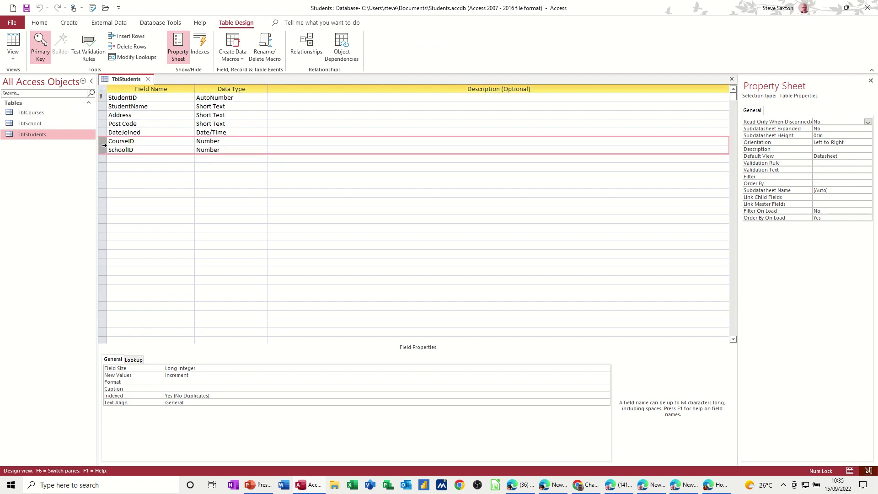
key("Delete")
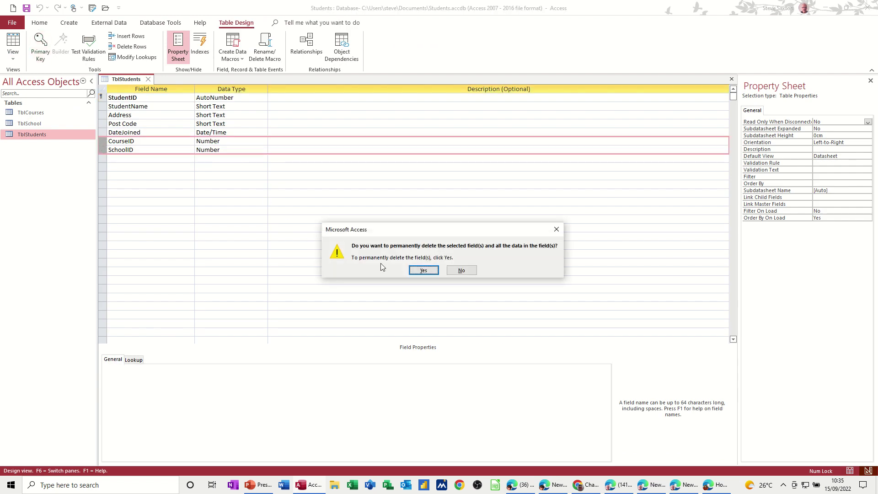
left_click(418, 271)
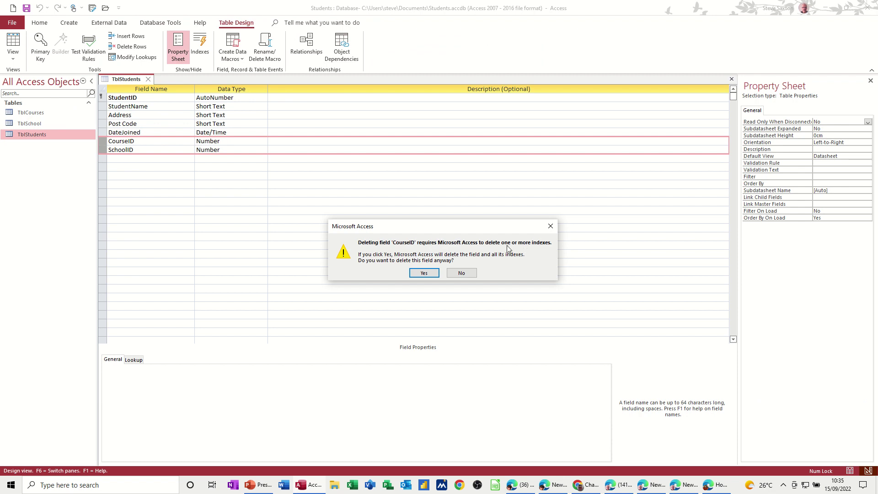
left_click(425, 274)
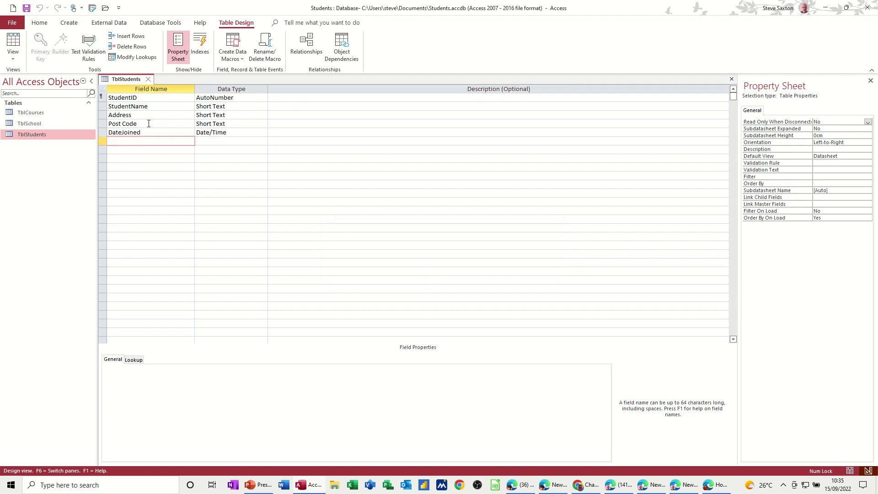
left_click(148, 78)
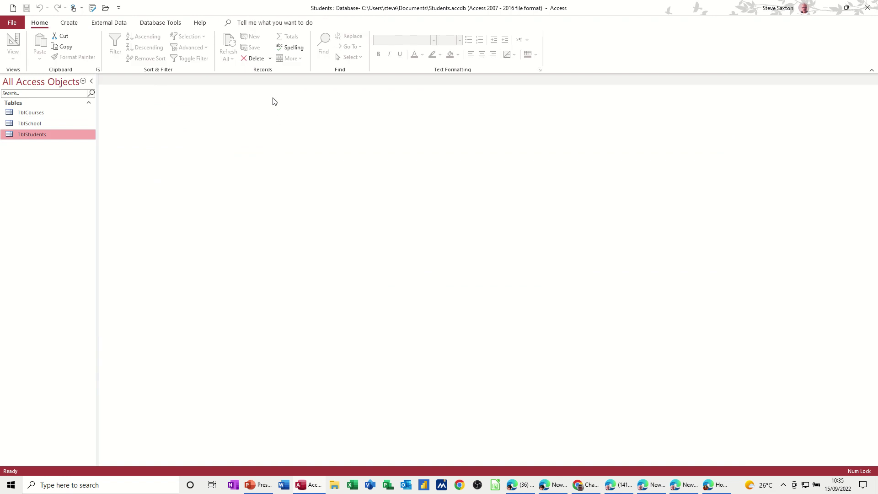
Step: Glance at Relationships, open TblStudents, TblCourses and TblSchool, then close all but TblCourses
left_click(160, 22)
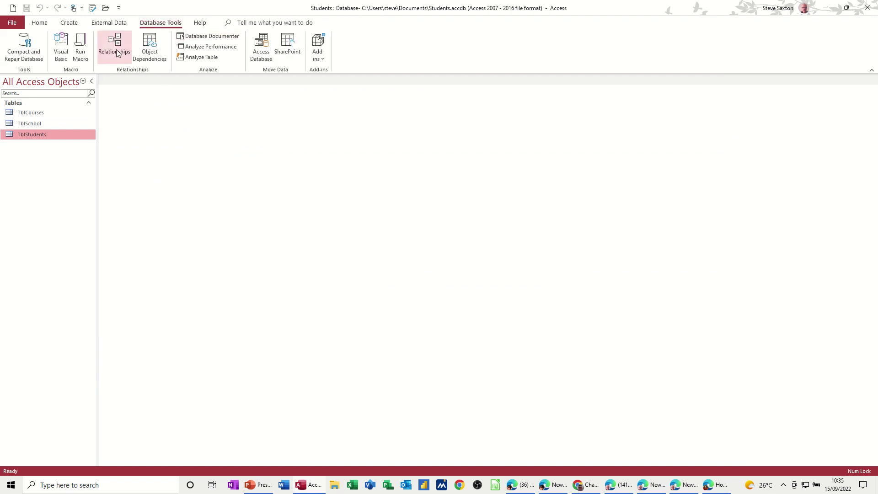
left_click(117, 48)
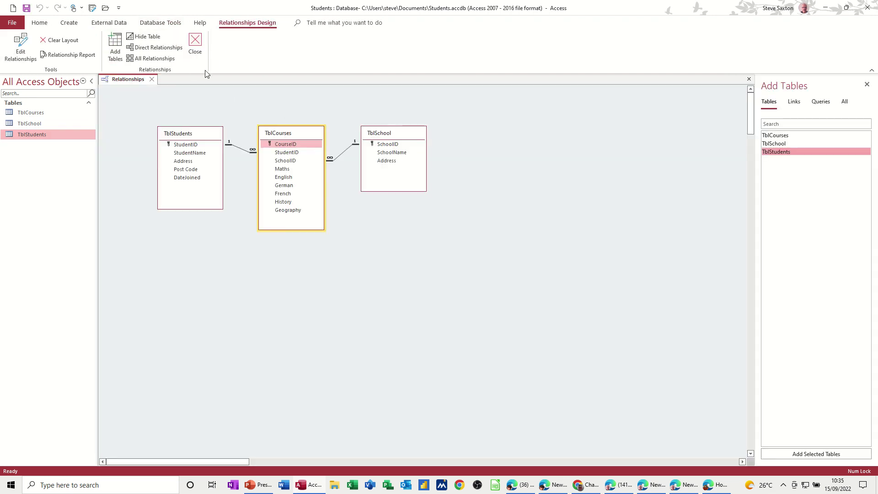
left_click(199, 43)
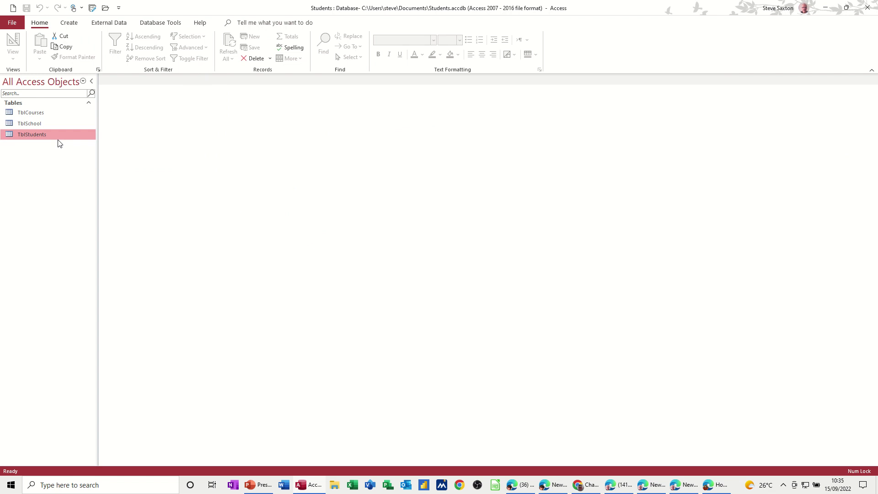
double_click(38, 133)
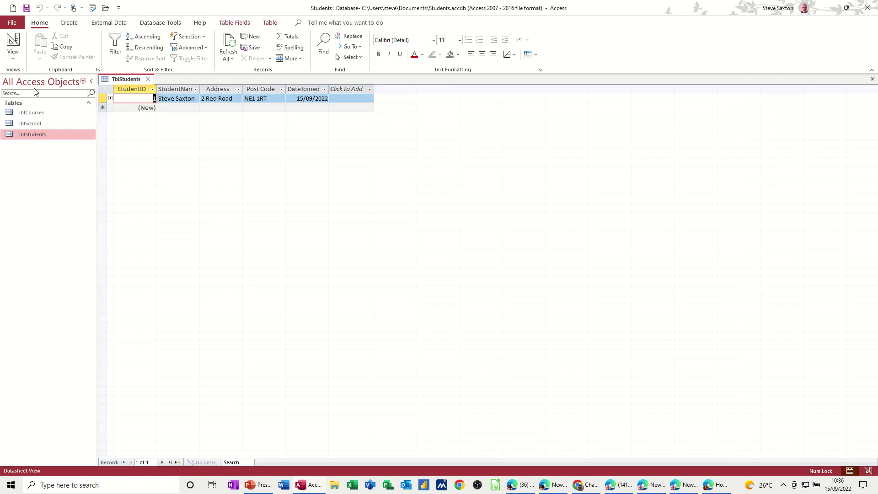
double_click(35, 113)
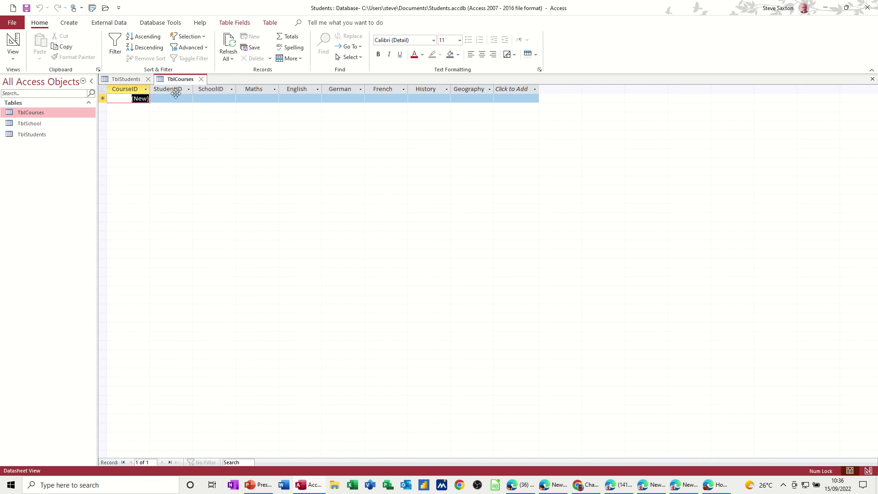
double_click(44, 124)
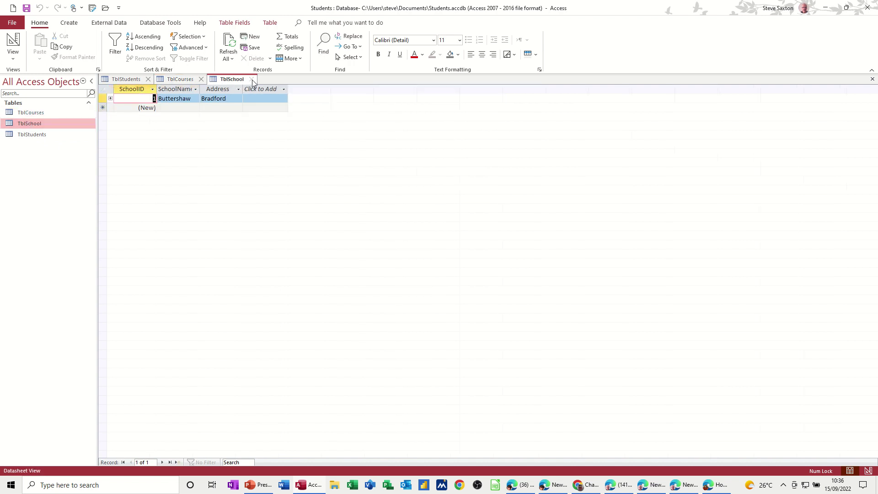
left_click(252, 81)
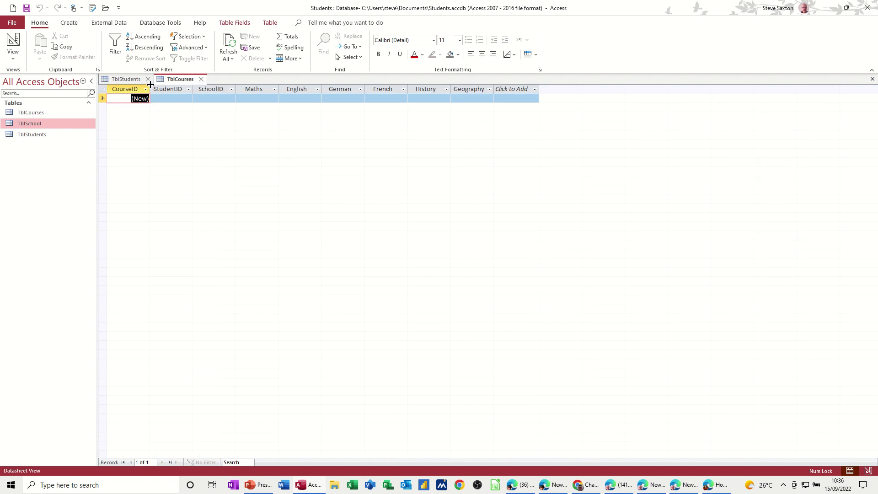
left_click(148, 80)
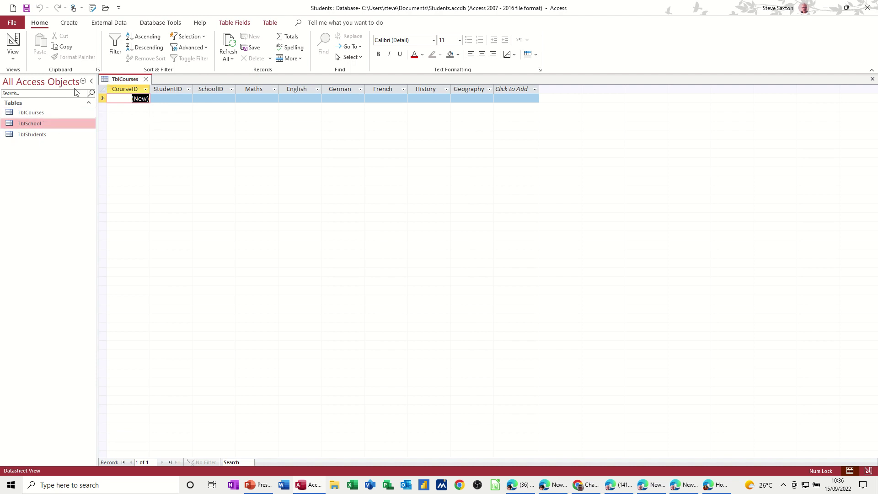
Step: Start the first course record with the student and Buttershaw as the school
left_click(177, 100)
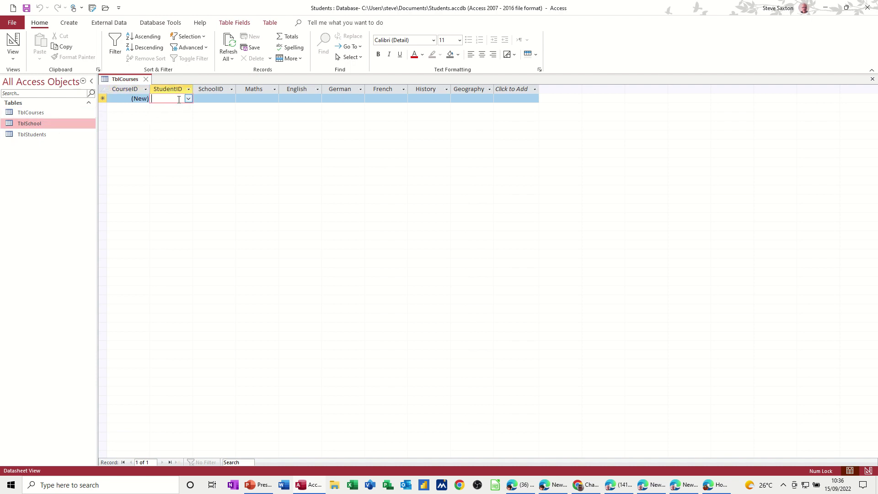
left_click(188, 99)
left_click(178, 108)
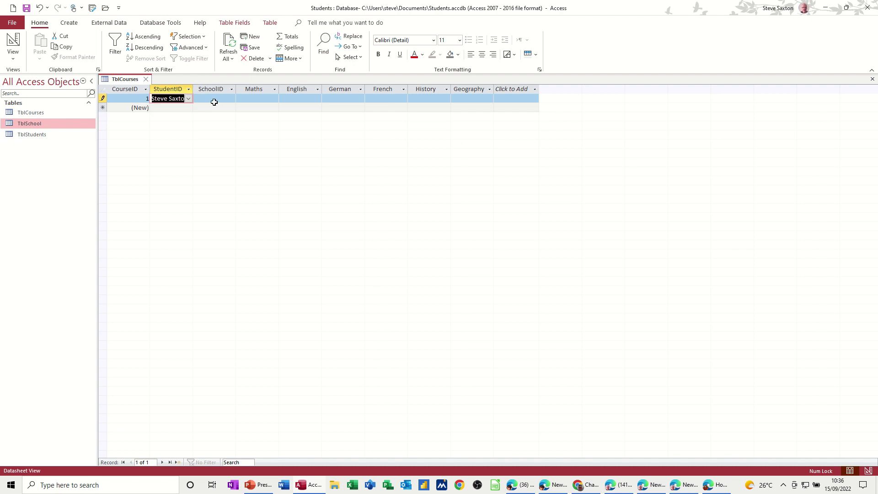
left_click(215, 99)
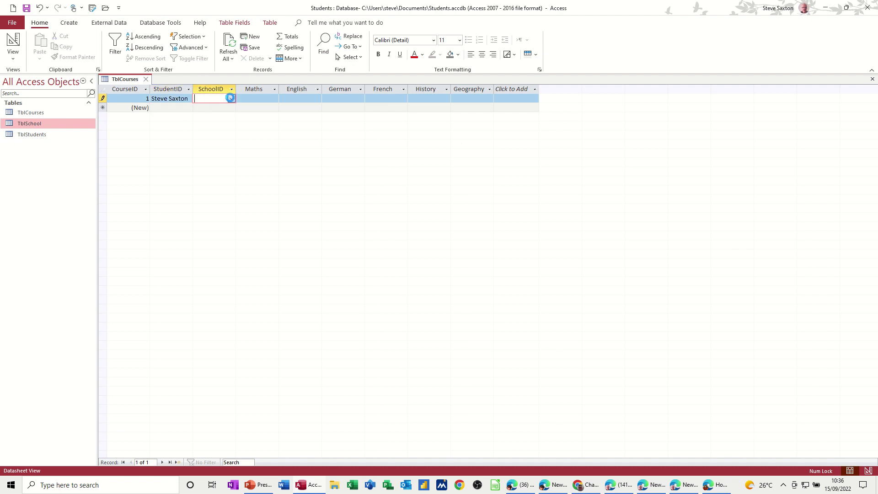
left_click(231, 99)
left_click(219, 108)
Step: Enter scores Maths 89, English 56, German 54, French 34, History 89, Geography 90, then close
left_click(263, 99)
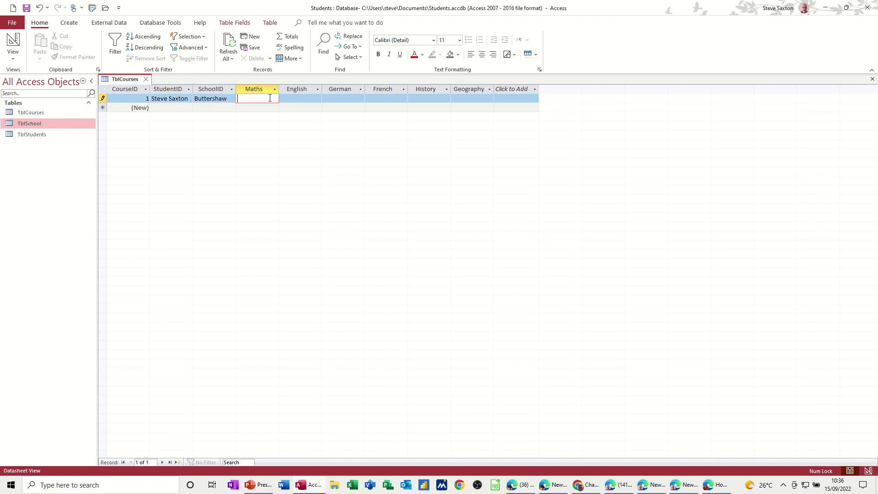
left_click(311, 99)
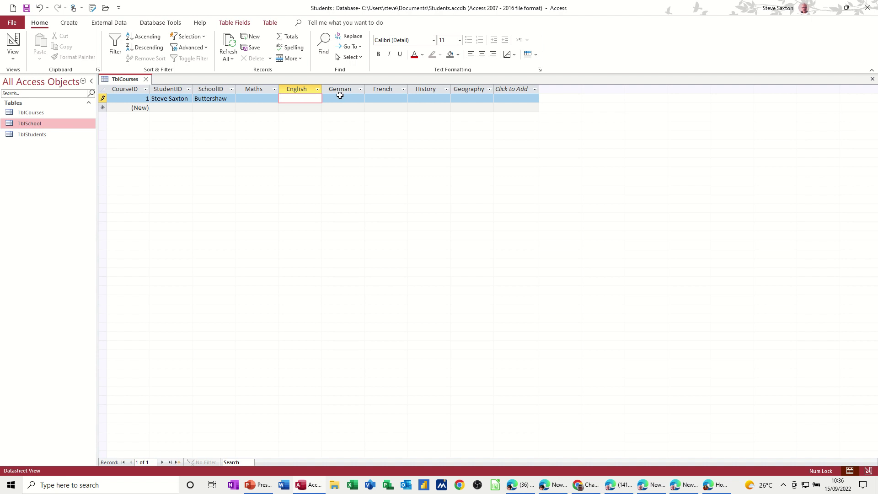
left_click(254, 98)
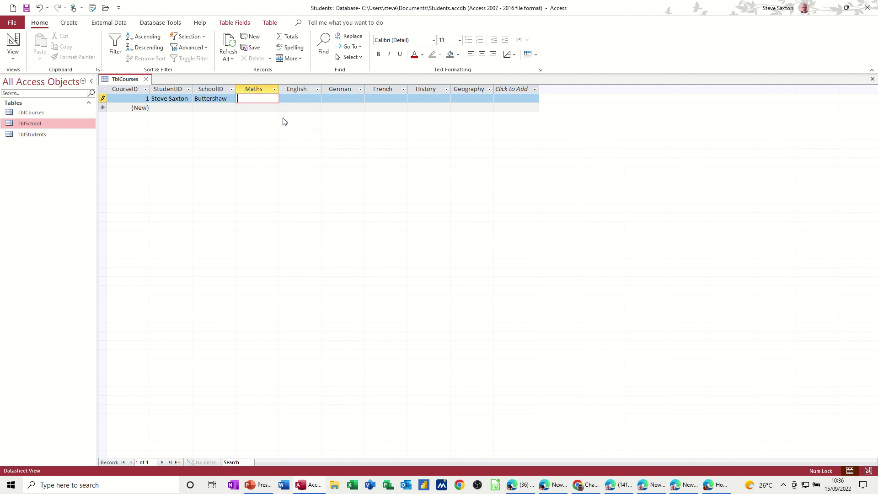
type("89")
left_click(289, 100)
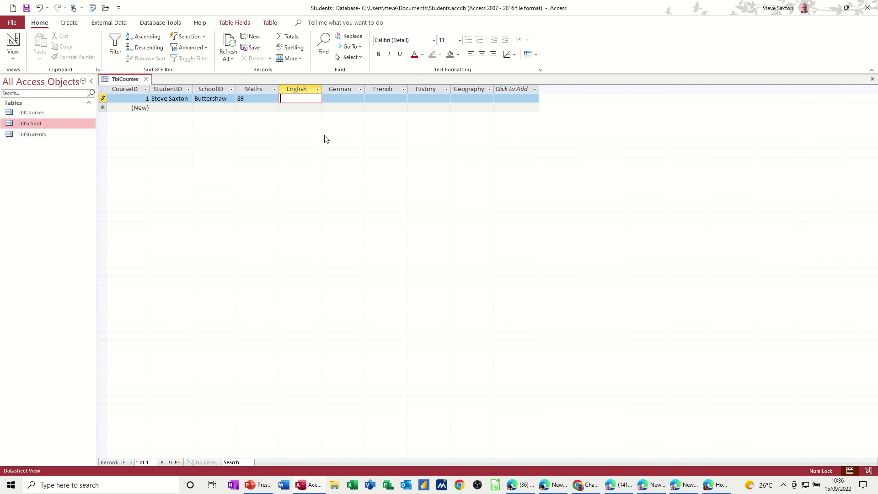
type("56")
left_click(349, 98)
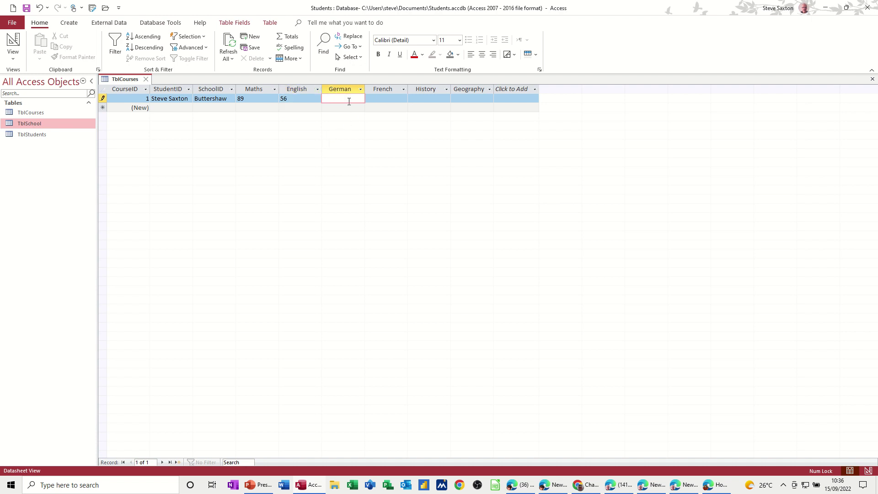
type("54")
left_click(382, 101)
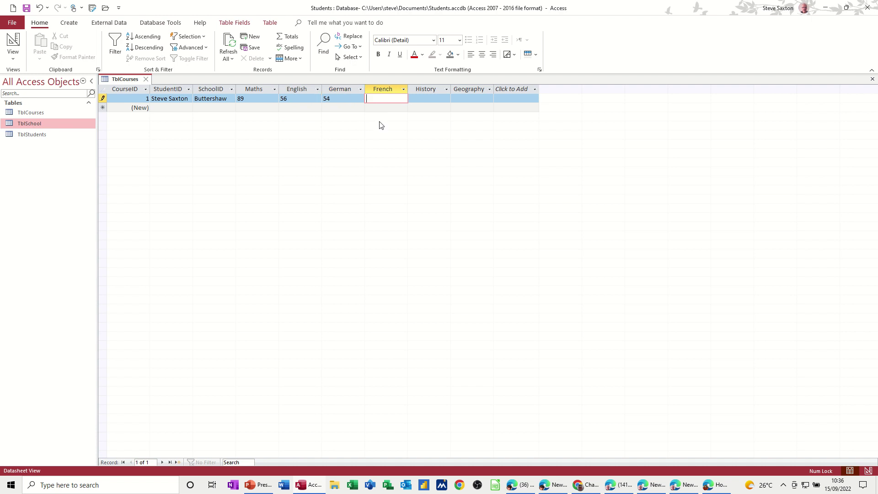
type("34")
left_click(416, 99)
type("89")
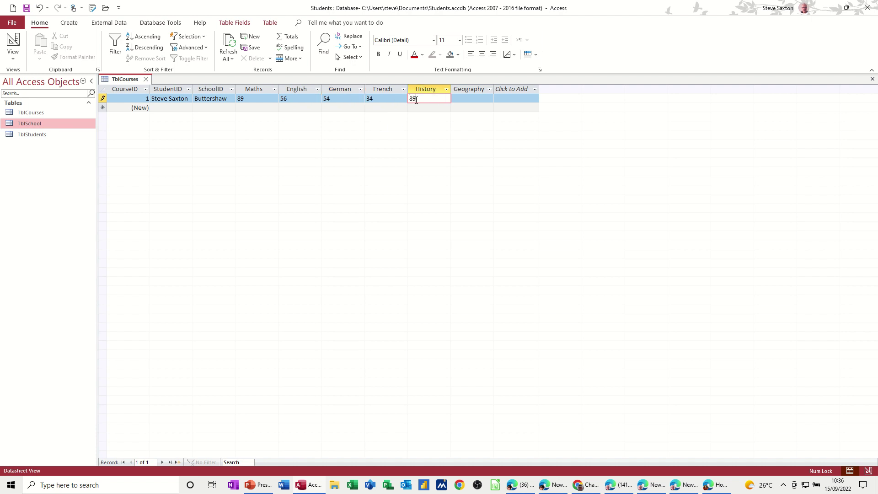
left_click(459, 100)
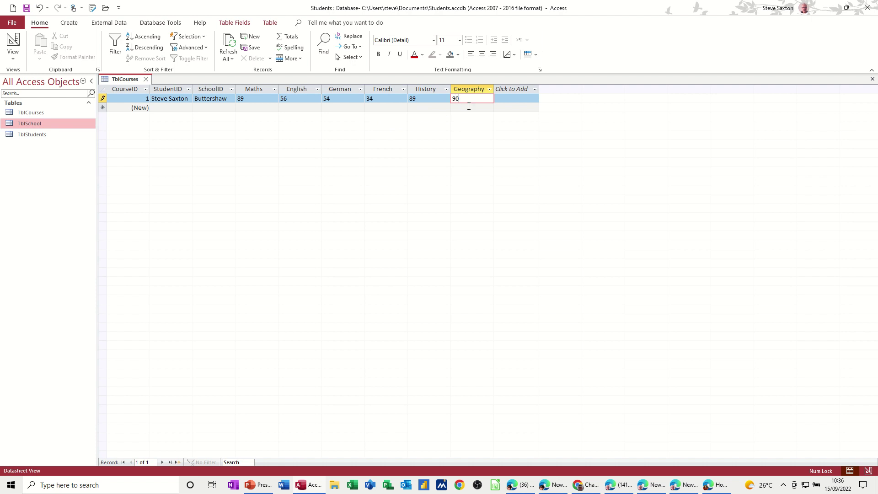
left_click(339, 107)
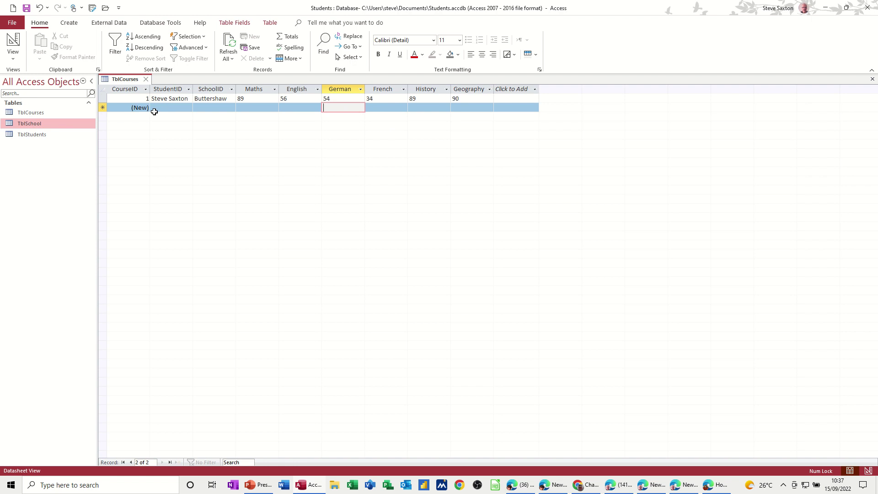
left_click(147, 80)
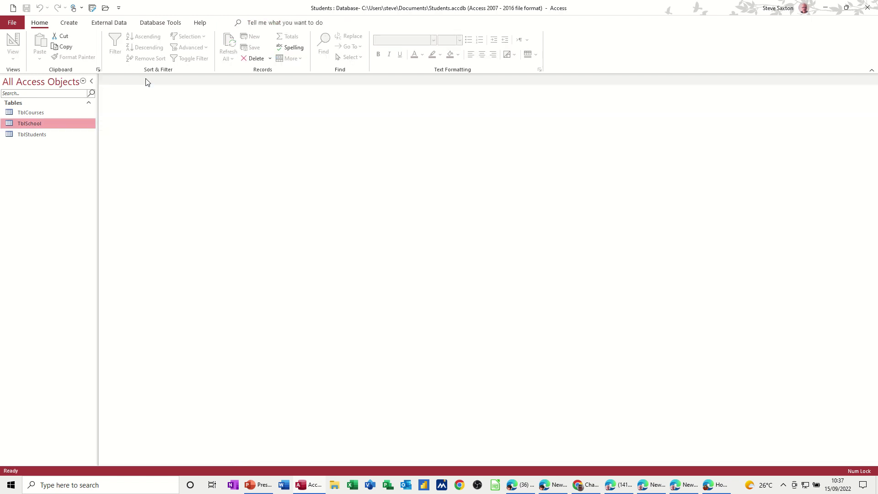
Step: Add a second student to TblStudents with the student's name, address and today's date (15/09/2022) as join date
double_click(36, 136)
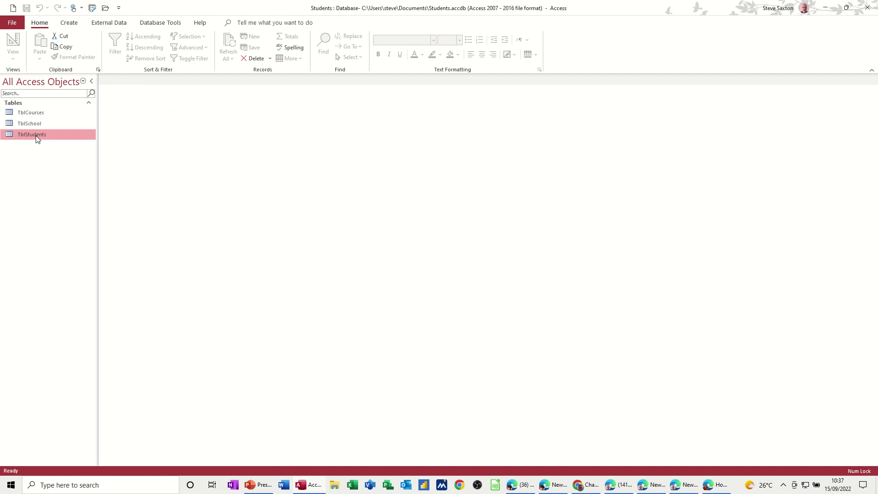
left_click(173, 108)
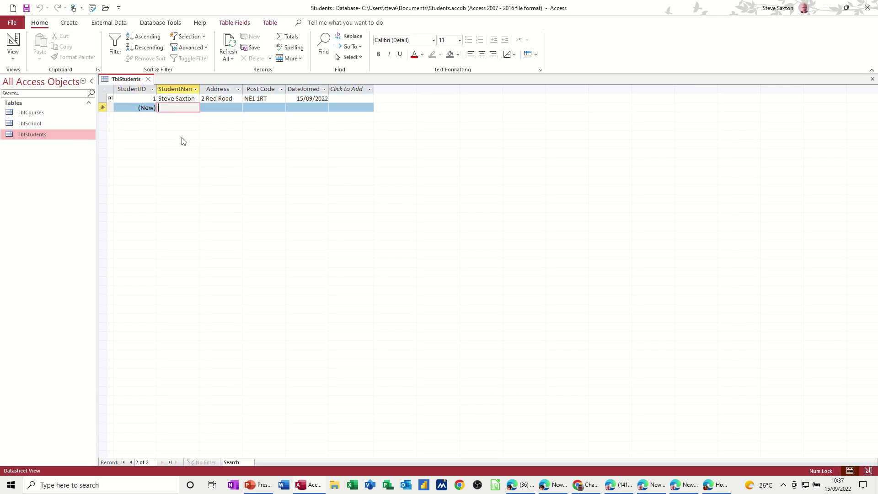
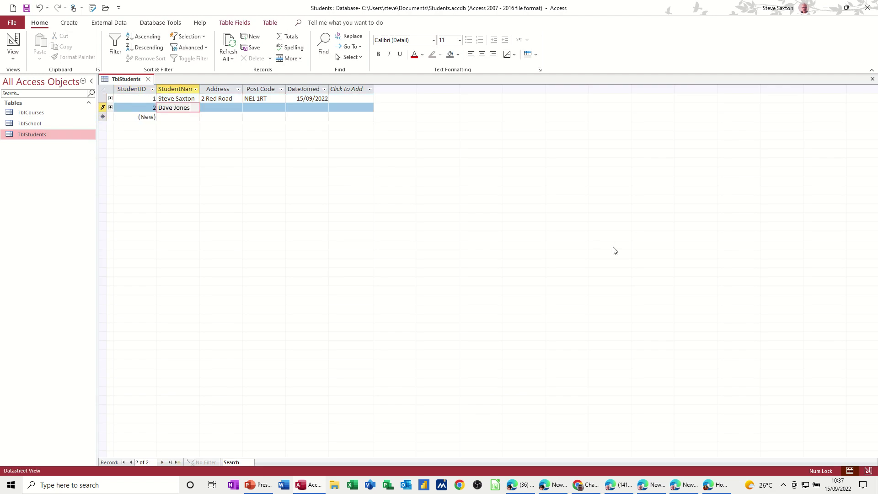
key("Tab")
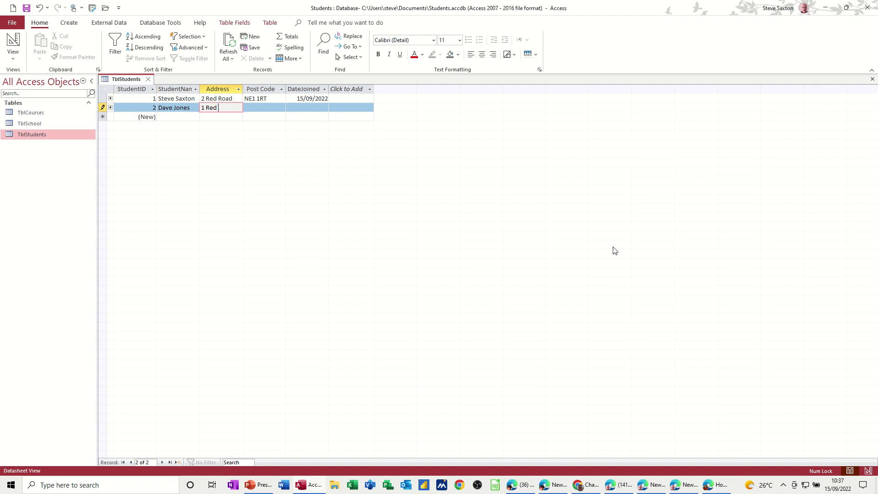
key("Tab")
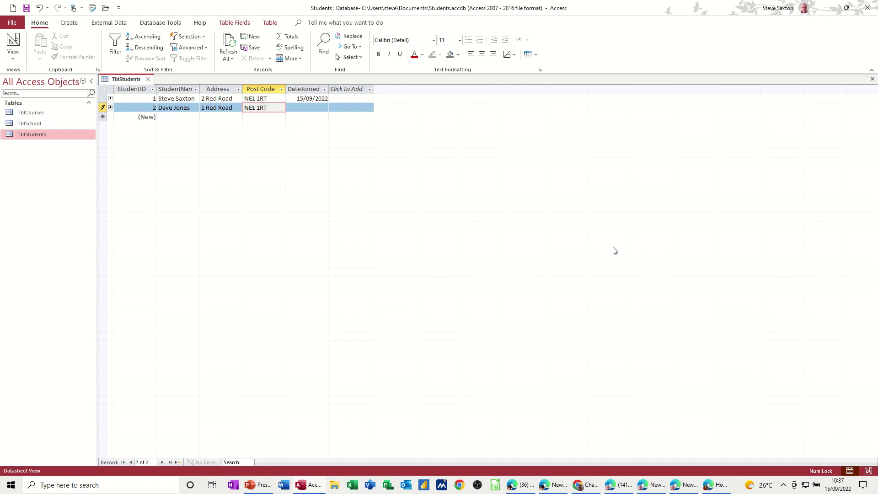
key("Tab")
key("ctrl+semicolon")
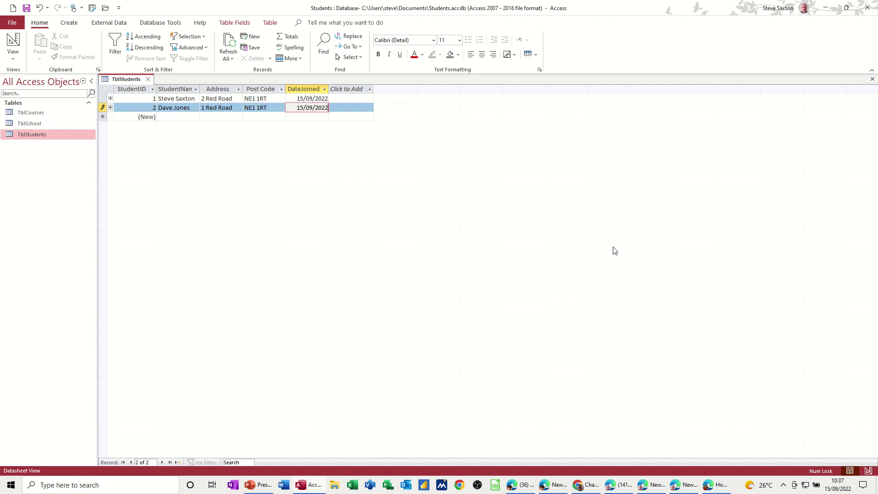
left_click(149, 79)
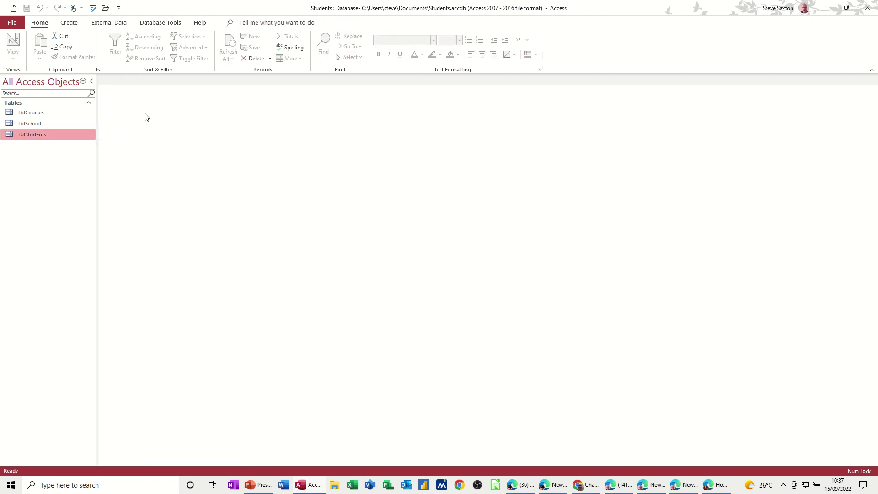
Step: Reopen TblCourses and confirm the StudentID dropdown now lists both students
double_click(46, 113)
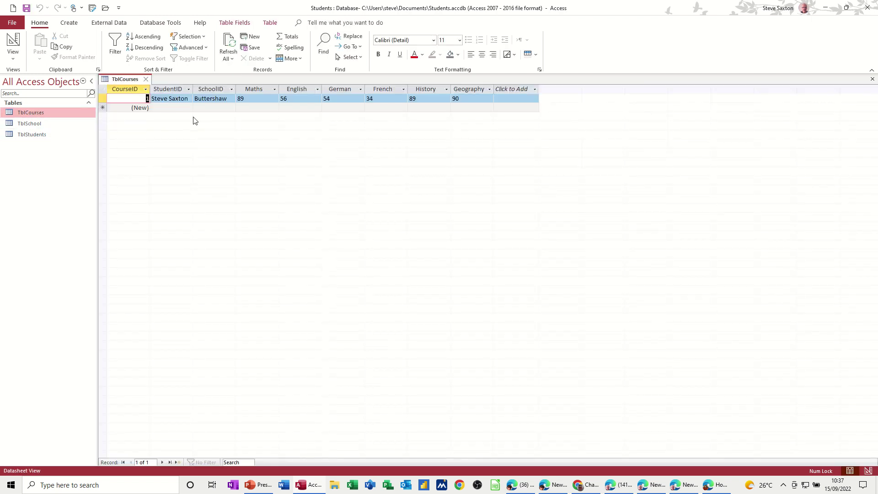
left_click(189, 99)
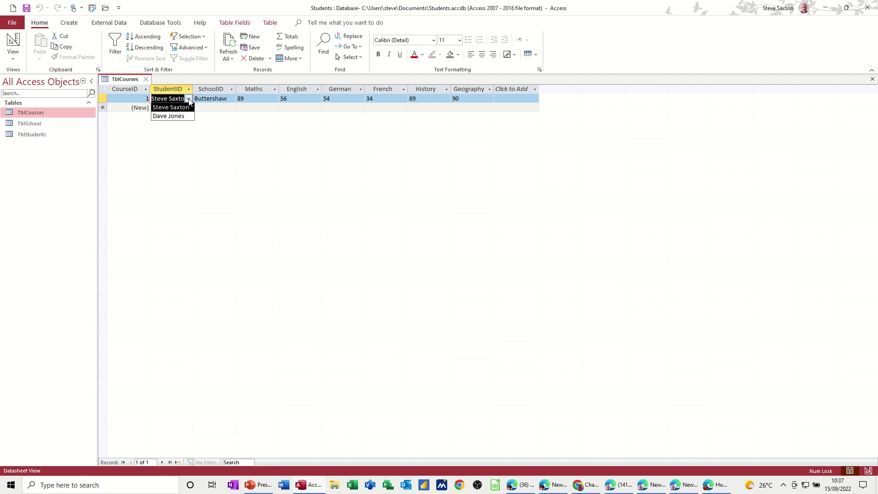
left_click(189, 100)
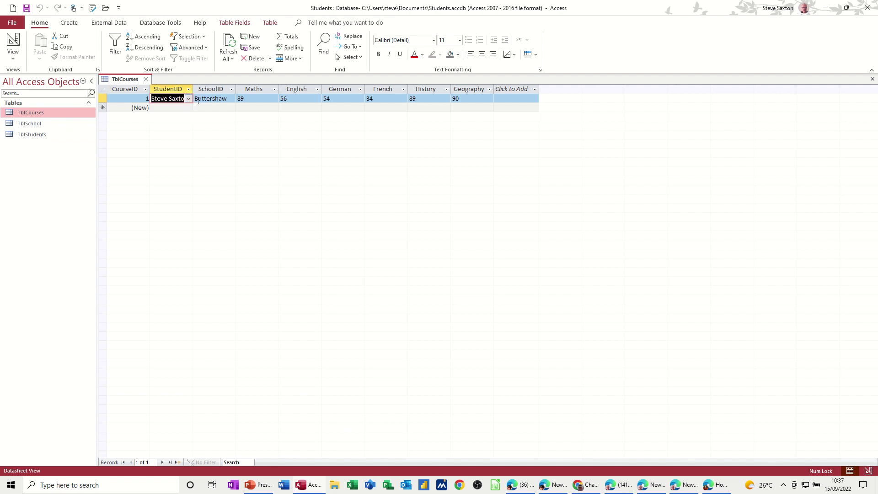
left_click(43, 125)
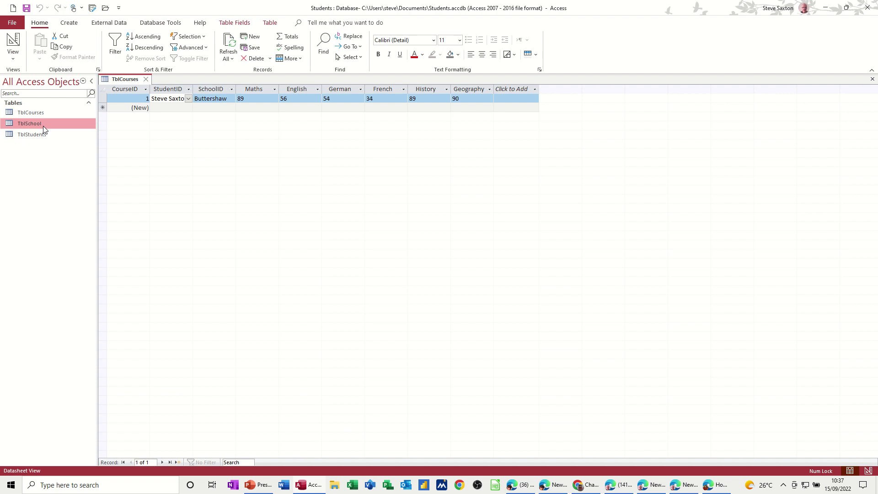
Step: Add County High with address Leeds as a new school in TblSchool
double_click(44, 127)
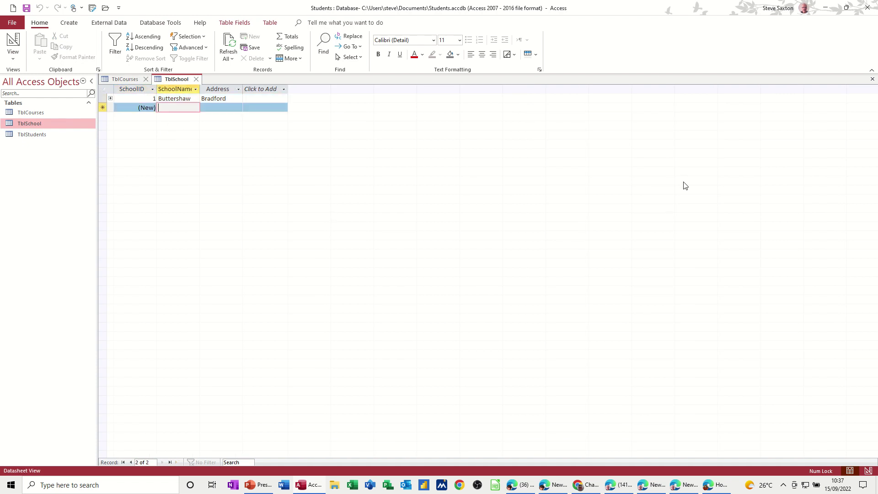
type("C")
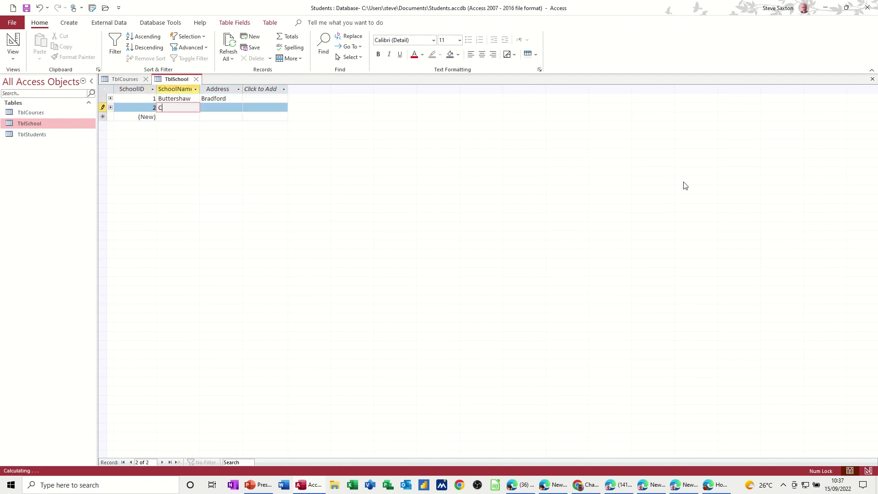
type("ounty High")
key("Tab")
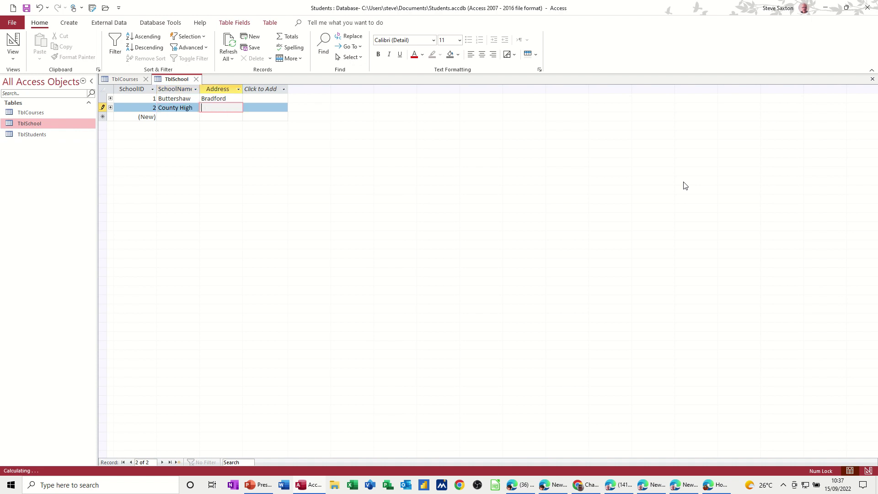
type("Leeds")
left_click(196, 79)
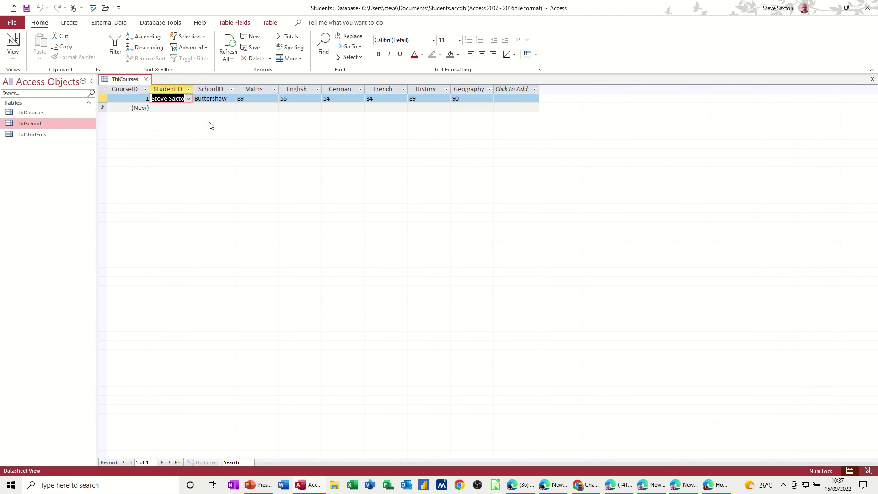
Step: Check the TblCourses SchoolID dropdown offers County High, keeping Buttershaw selected
left_click(218, 99)
left_click(231, 99)
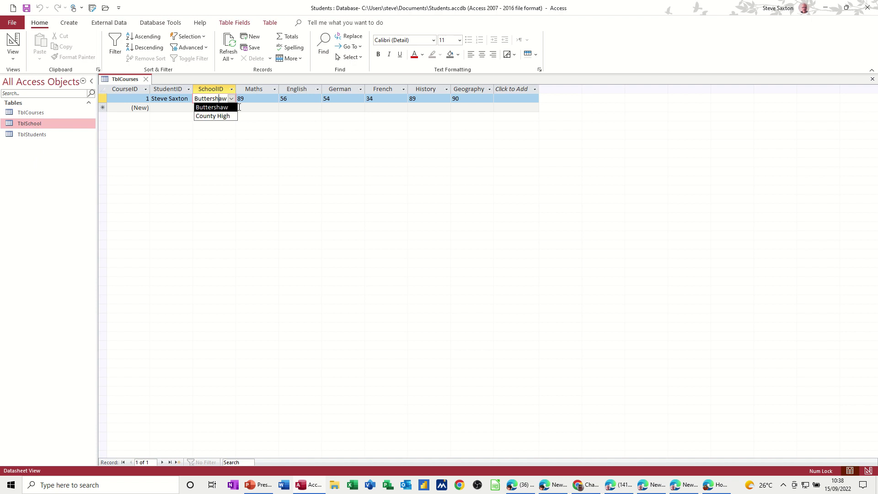
left_click(171, 107)
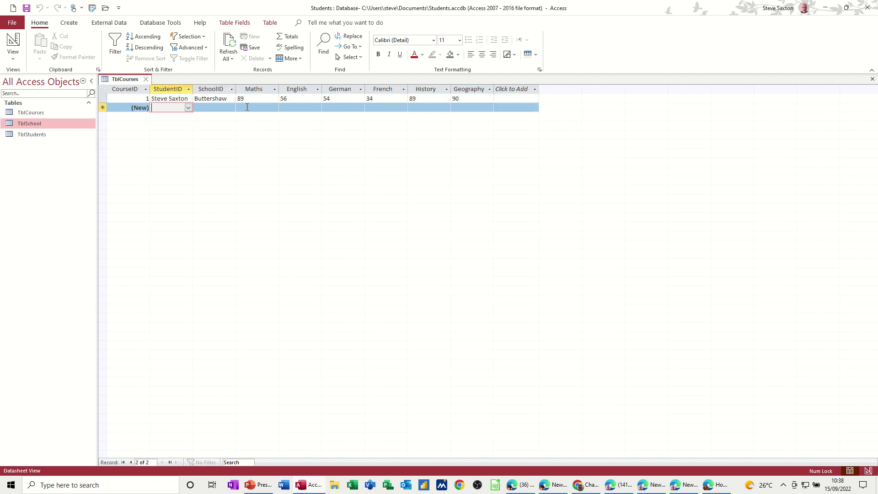